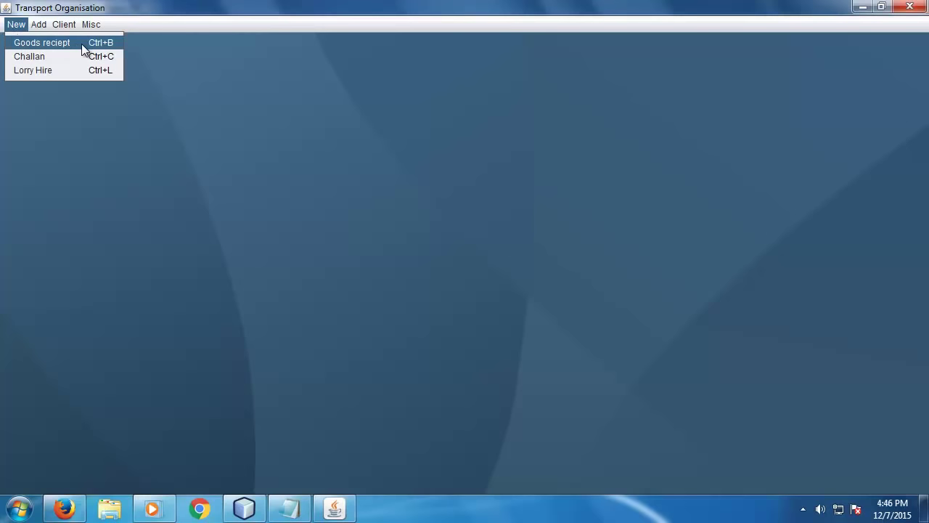
- Start Goods reciept No. 3 and enter 'M/s ABC Enterprises' as the consignor's name
{"action": "left_click", "coordinate": [81, 44]}
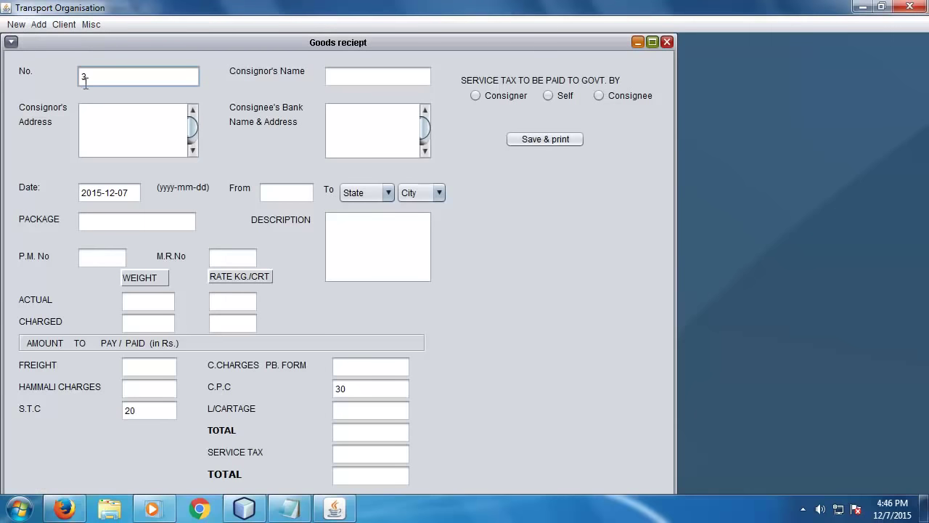
{"action": "left_click", "coordinate": [119, 117]}
{"action": "left_click", "coordinate": [330, 78]}
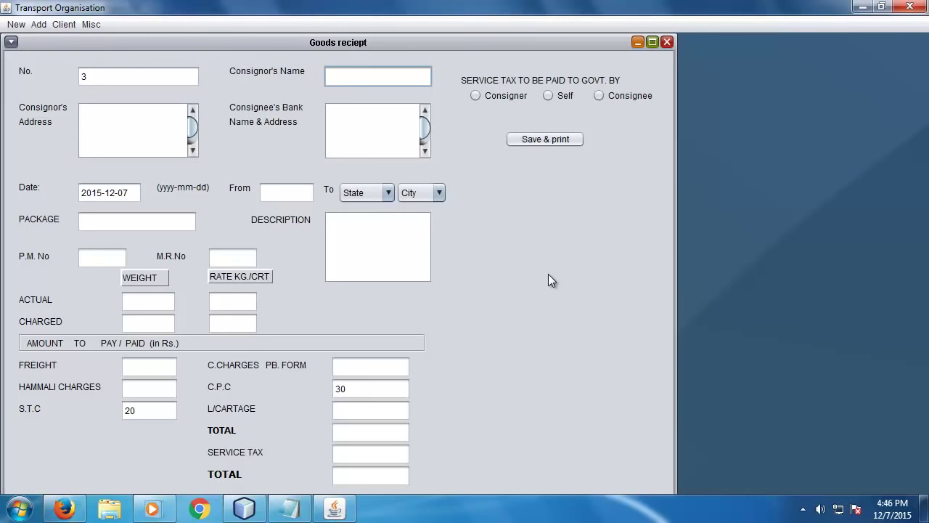
{"action": "type", "text": "M/s ABC Enterprises"}
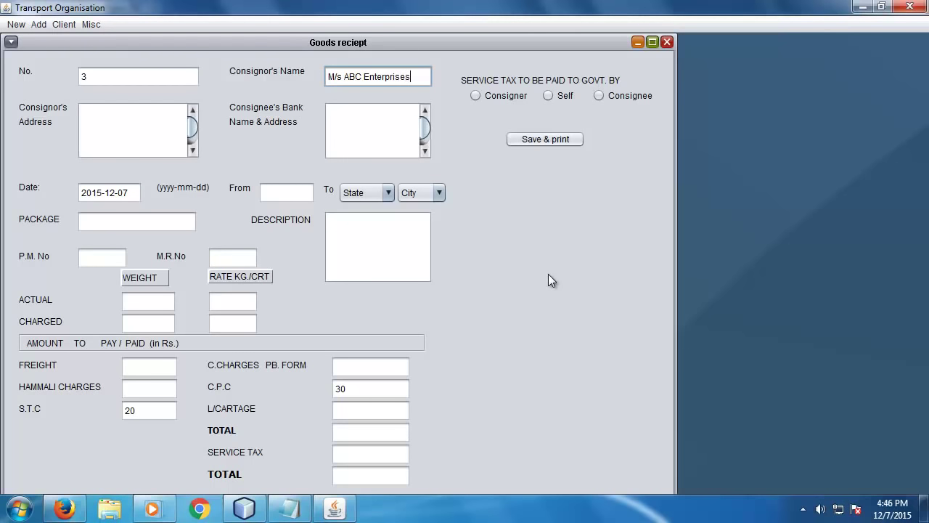
- Enter consignor's address XYZ and consignee's bank XYZ Bank
{"action": "left_click", "coordinate": [150, 136]}
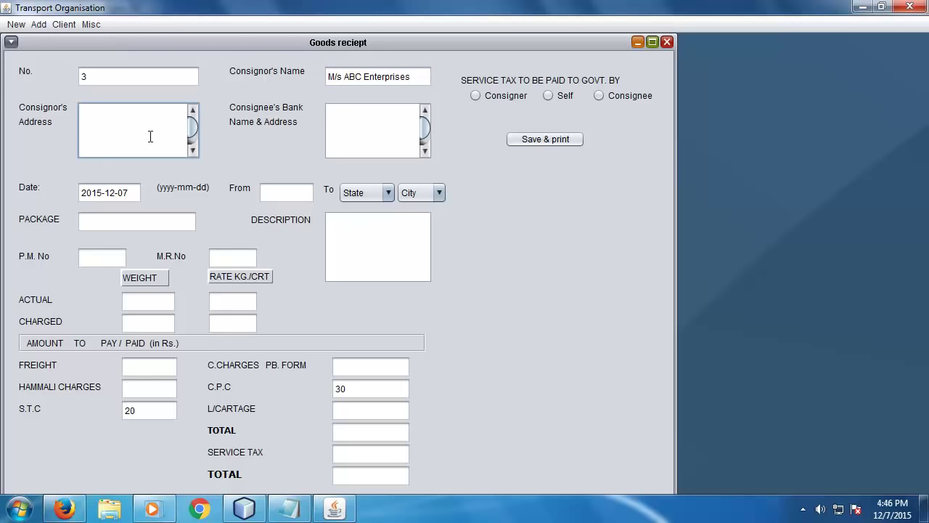
{"action": "type", "text": "XYZ"}
{"action": "left_click", "coordinate": [383, 134]}
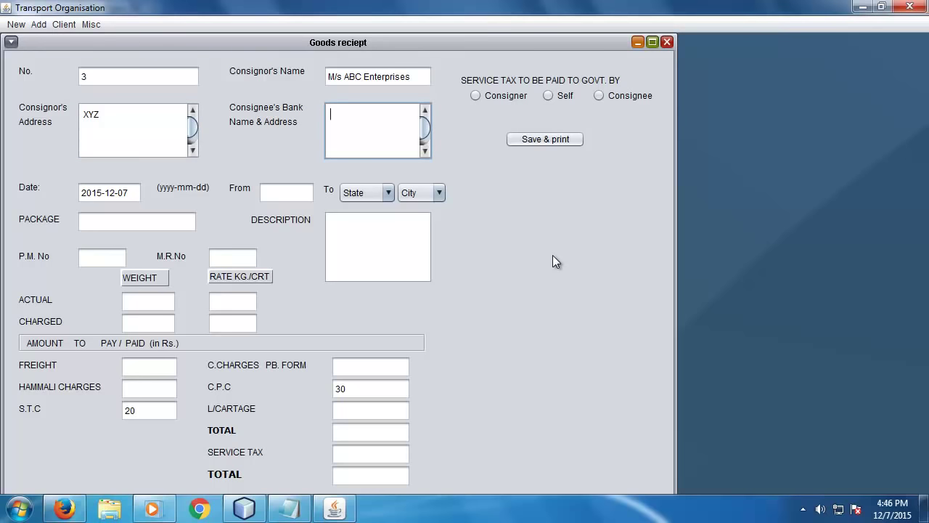
{"action": "type", "text": "/"}
{"action": "key", "text": "BackSpace"}
{"action": "type", "text": "H"}
{"action": "key", "text": "BackSpace"}
{"action": "type", "text": "XYZ Bank"}
{"action": "key", "text": "Return"}
- Set origin New Delhi and destination state Gujarat, city Ahmedabad
{"action": "left_click", "coordinate": [294, 188]}
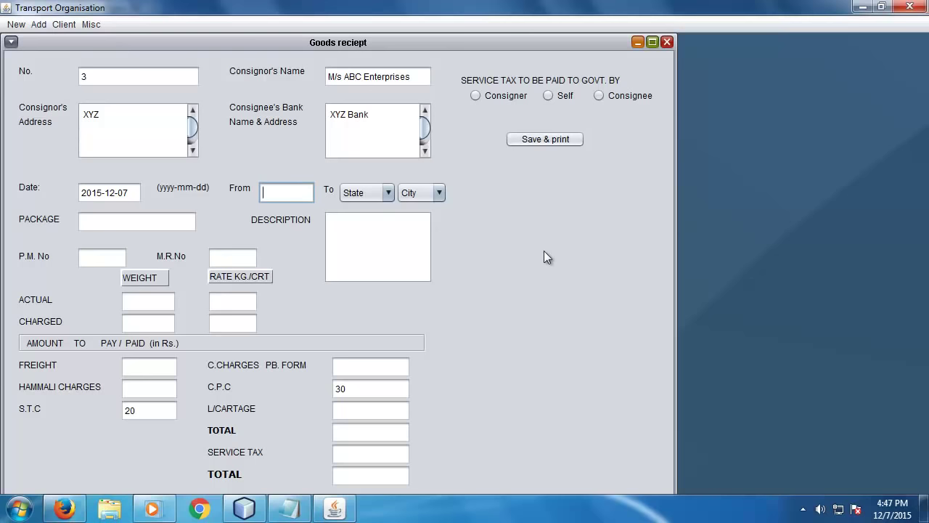
{"action": "type", "text": "New Delhi"}
{"action": "key", "text": "BackSpace"}
{"action": "key", "text": "BackSpace"}
{"action": "key", "text": "BackSpace"}
{"action": "key", "text": "BackSpace"}
{"action": "type", "text": "elhi"}
{"action": "left_click", "coordinate": [374, 190]}
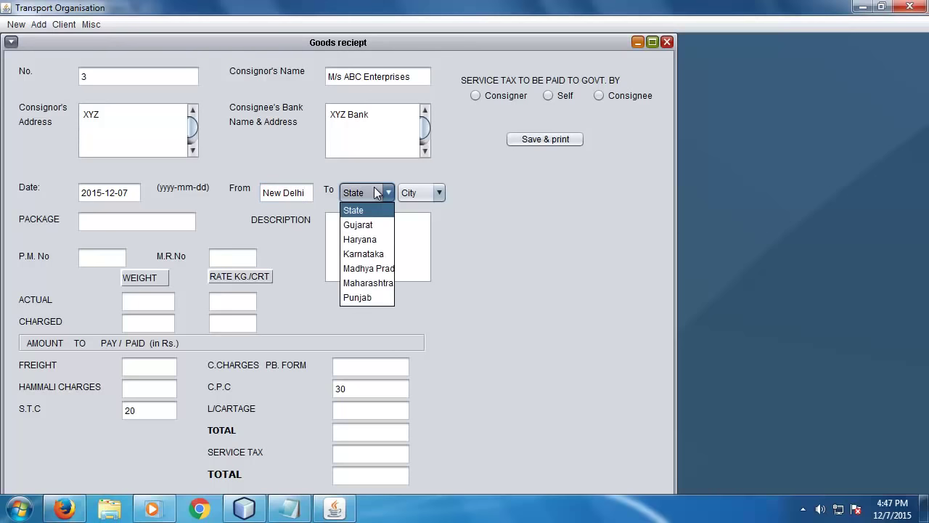
{"action": "left_click", "coordinate": [366, 237]}
{"action": "left_click", "coordinate": [425, 190]}
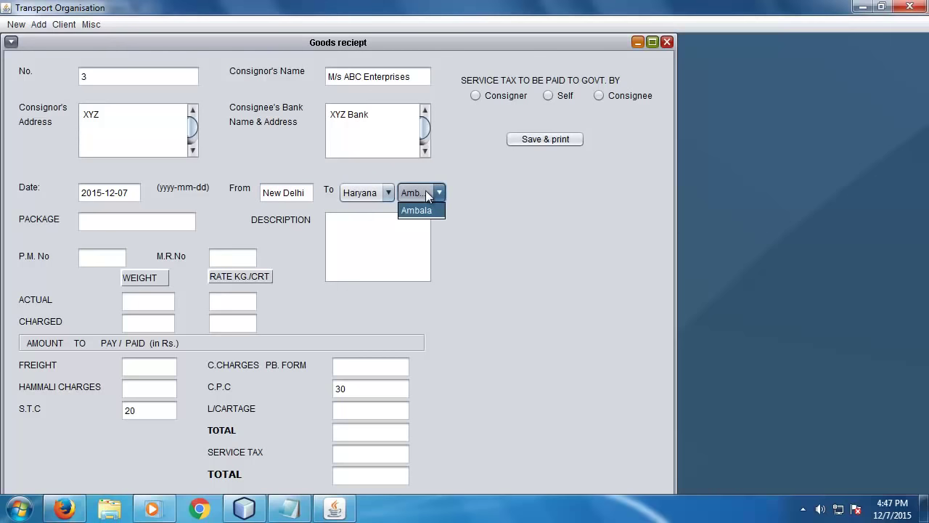
{"action": "left_click", "coordinate": [412, 208]}
{"action": "left_click", "coordinate": [355, 190]}
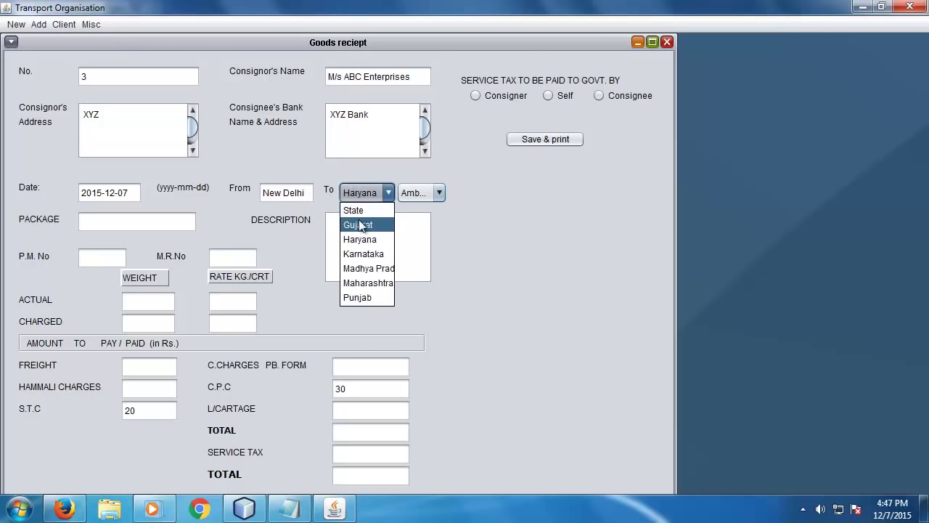
{"action": "left_click", "coordinate": [359, 225]}
{"action": "left_click", "coordinate": [416, 194]}
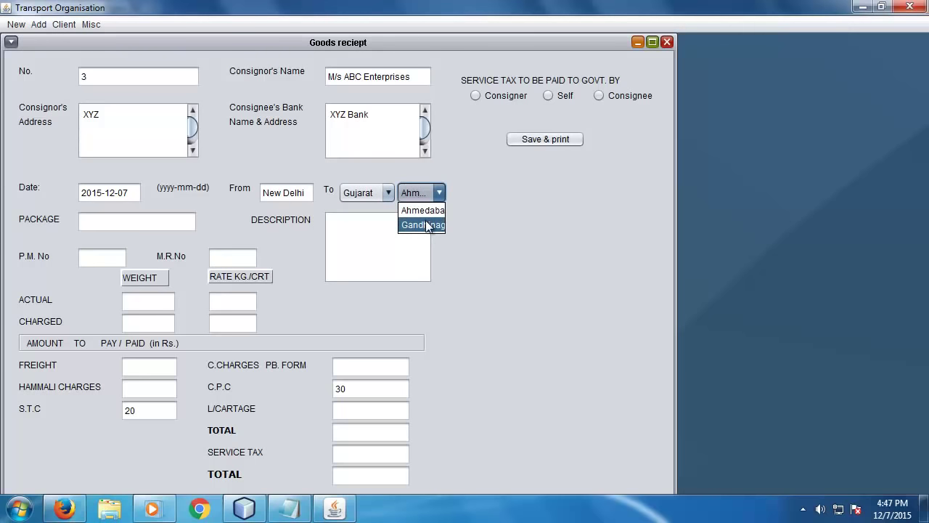
{"action": "left_click", "coordinate": [426, 214]}
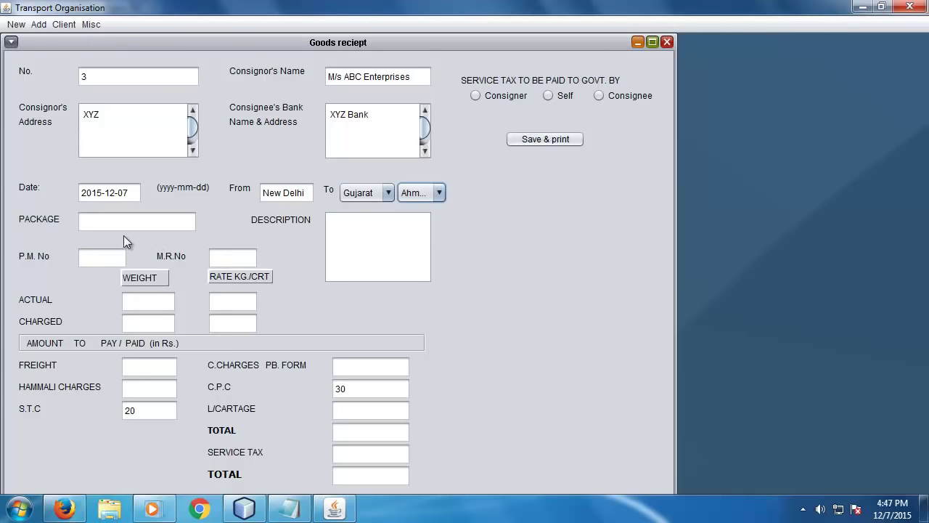
- Enter package '2 Boxes' and description 'Boxes of Auto Parts'
{"action": "left_click", "coordinate": [107, 225]}
{"action": "type", "text": "Box of"}
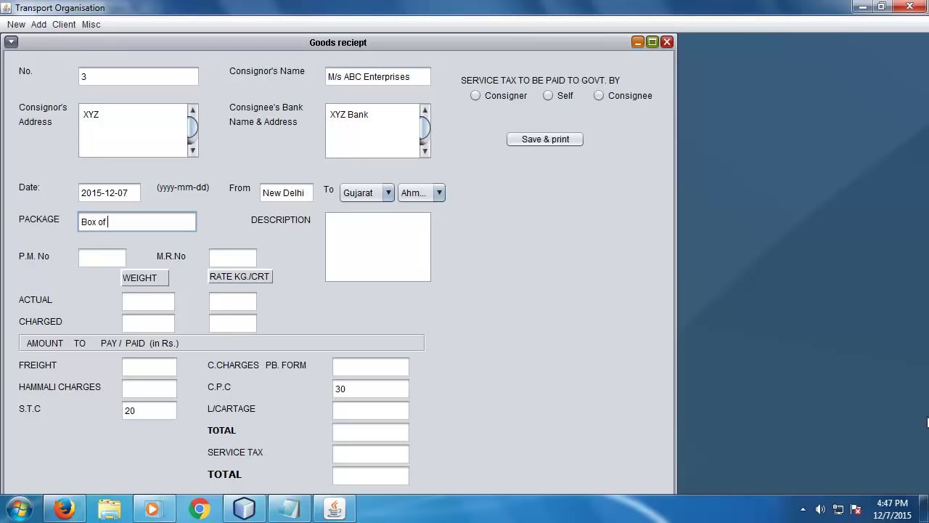
{"action": "type", "text": "auto parts"}
{"action": "left_click", "coordinate": [378, 243]}
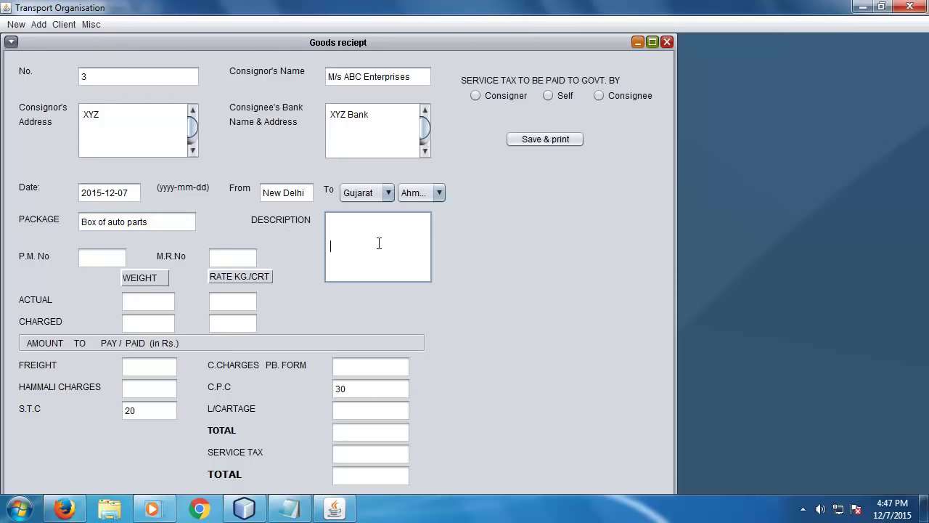
{"action": "type", "text": "Box of Auto Parts"}
{"action": "left_click", "coordinate": [81, 222]}
{"action": "type", "text": "2"}
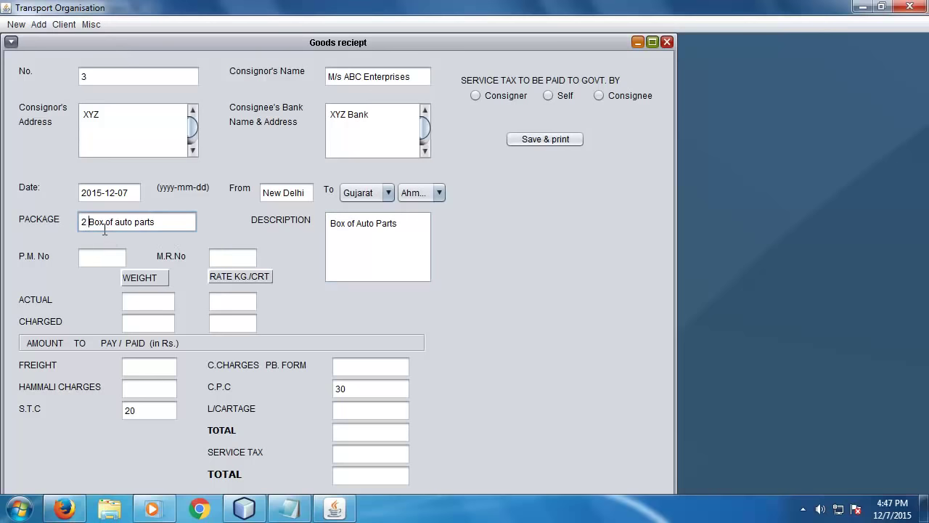
{"action": "left_click_drag", "start_coordinate": [100, 222], "coordinate": [205, 222]}
{"action": "type", "text": "es"}
{"action": "left_click", "coordinate": [349, 223]}
{"action": "type", "text": "es"}
- Enter P.M. No 345, M.R.No 4657 and actual weight 100
{"action": "left_click", "coordinate": [88, 257]}
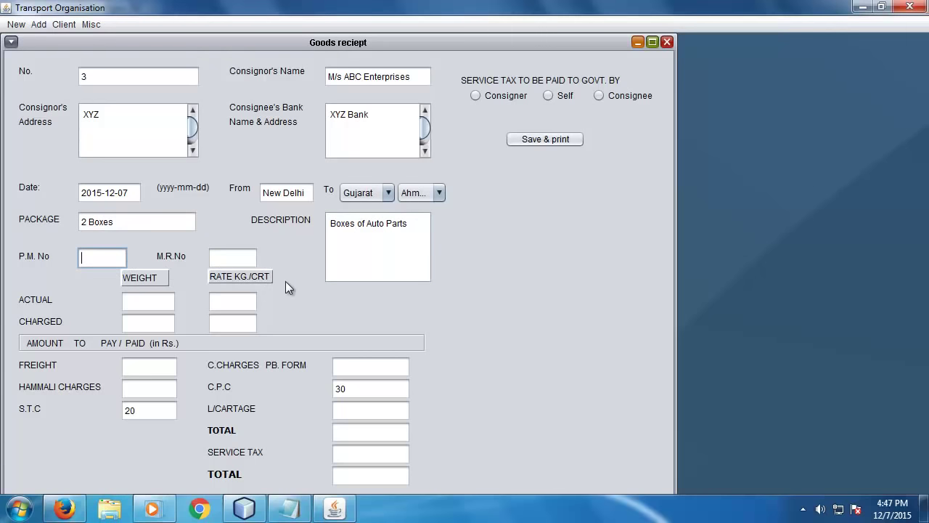
{"action": "type", "text": "345"}
{"action": "left_click", "coordinate": [224, 258]}
{"action": "type", "text": "4657"}
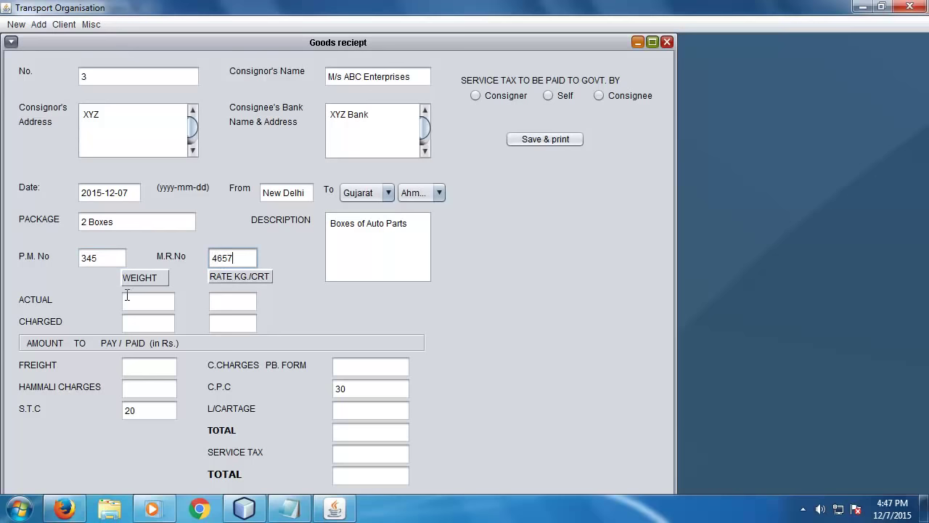
{"action": "left_click", "coordinate": [127, 297]}
{"action": "type", "text": "100"}
- Set actual rate 1000, and charged weight 100 at rate 1000
{"action": "key", "text": "Tab"}
{"action": "type", "text": "1000"}
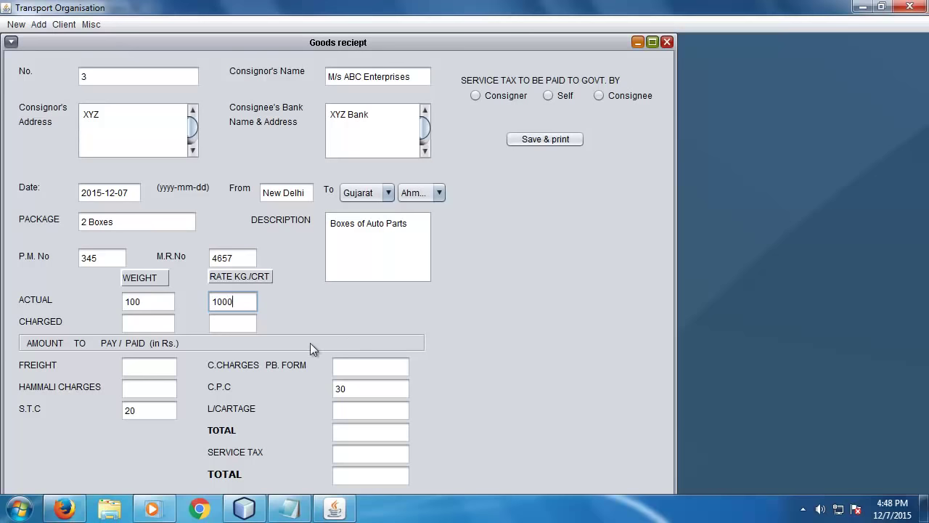
{"action": "left_click", "coordinate": [166, 322]}
{"action": "type", "text": "100"}
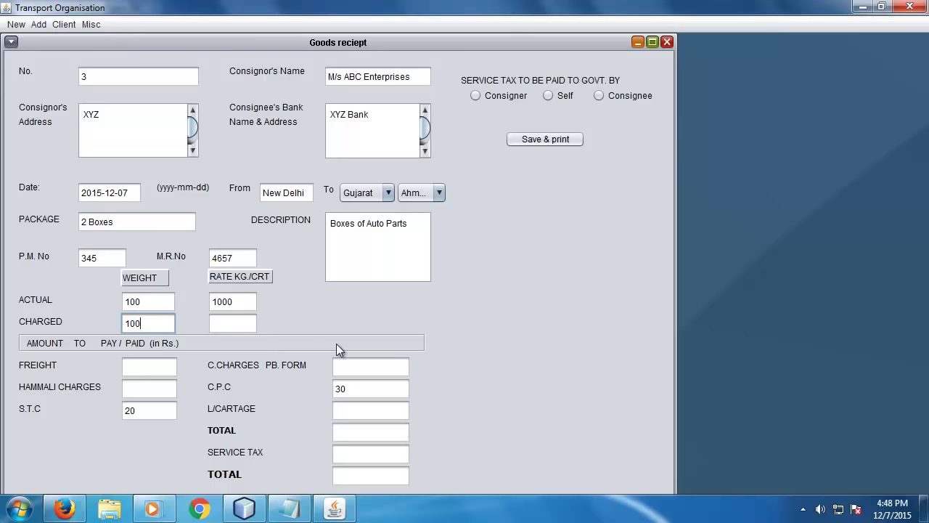
{"action": "left_click", "coordinate": [243, 324]}
{"action": "type", "text": "1000"}
- Enter freight 50, hammali 50, C.CHARGES 100 and L/CARTAGE 50, totalling 300.0
{"action": "left_click", "coordinate": [133, 366]}
{"action": "type", "text": "50"}
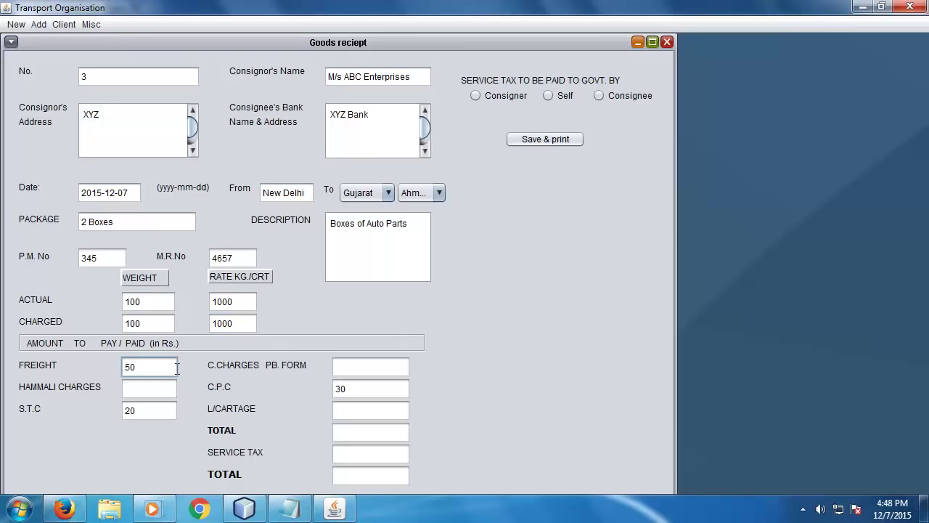
{"action": "left_click", "coordinate": [141, 386]}
{"action": "type", "text": "50"}
{"action": "left_click", "coordinate": [152, 367]}
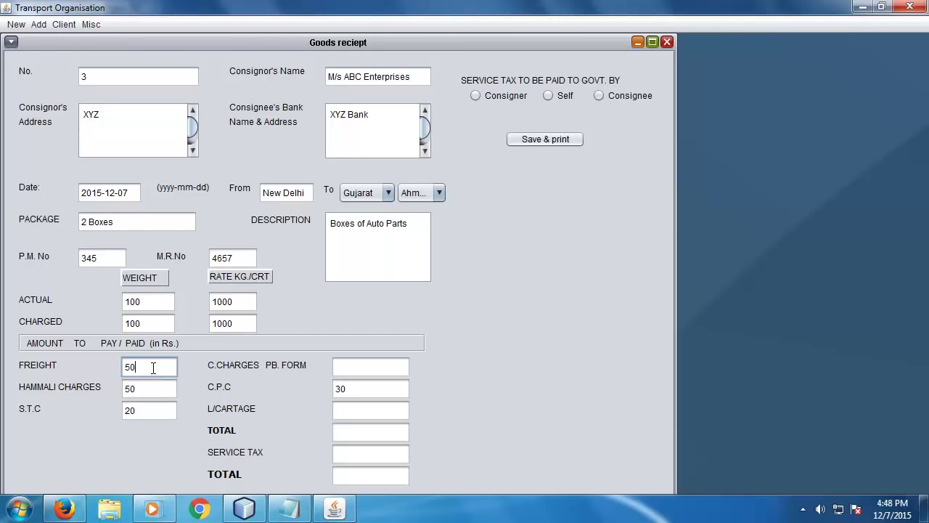
{"action": "left_click", "coordinate": [381, 368]}
{"action": "type", "text": "100"}
{"action": "left_click", "coordinate": [387, 404]}
{"action": "type", "text": "50"}
{"action": "left_click", "coordinate": [373, 432]}
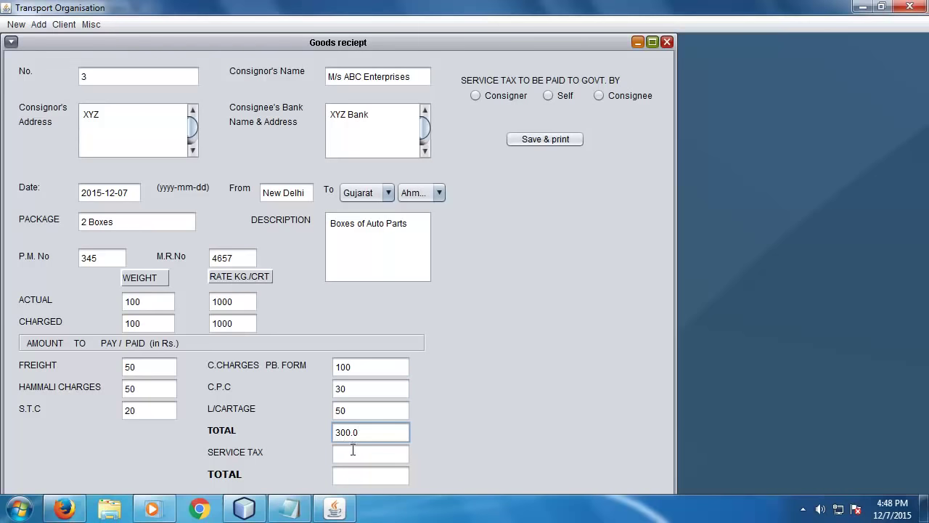
- Add 14.5 service tax for a grand total of 314.5
{"action": "left_click", "coordinate": [353, 450]}
{"action": "type", "text": "14.5"}
{"action": "left_click", "coordinate": [373, 473]}
- Make service tax payable by the consigner, save receipt 3 and print it on A4
{"action": "left_click", "coordinate": [517, 98]}
{"action": "left_click", "coordinate": [540, 139]}
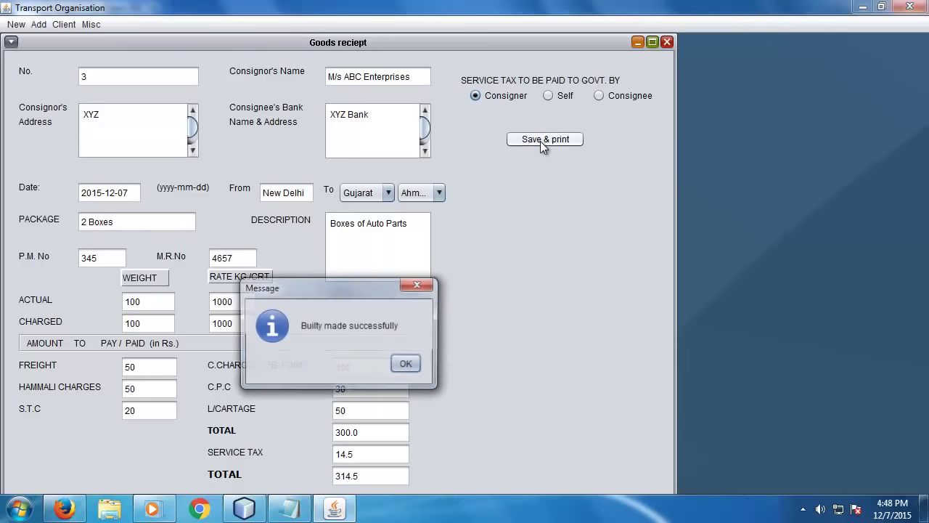
{"action": "left_click", "coordinate": [409, 363]}
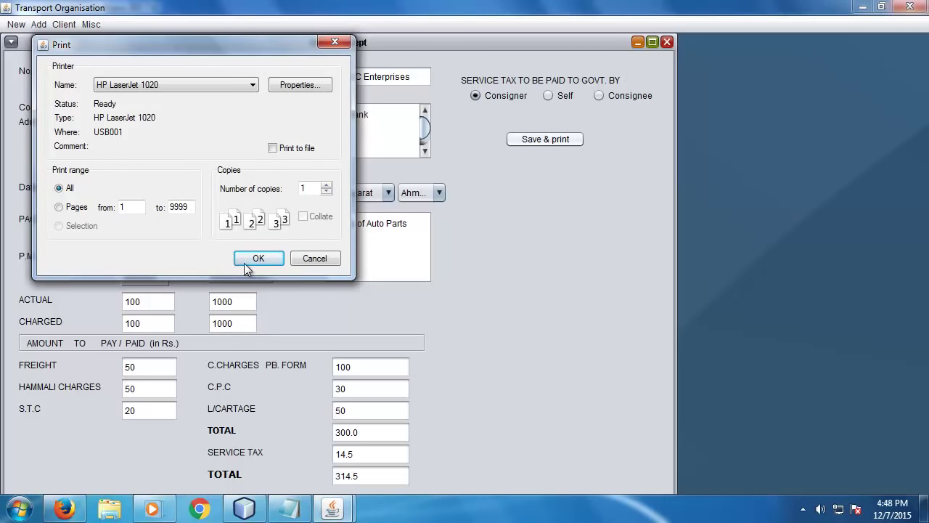
{"action": "left_click", "coordinate": [297, 87]}
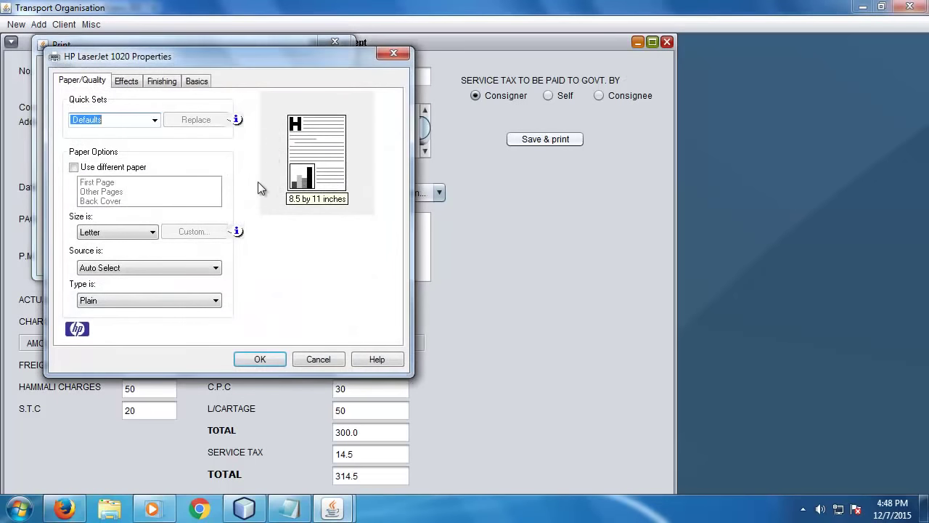
{"action": "left_click", "coordinate": [93, 232]}
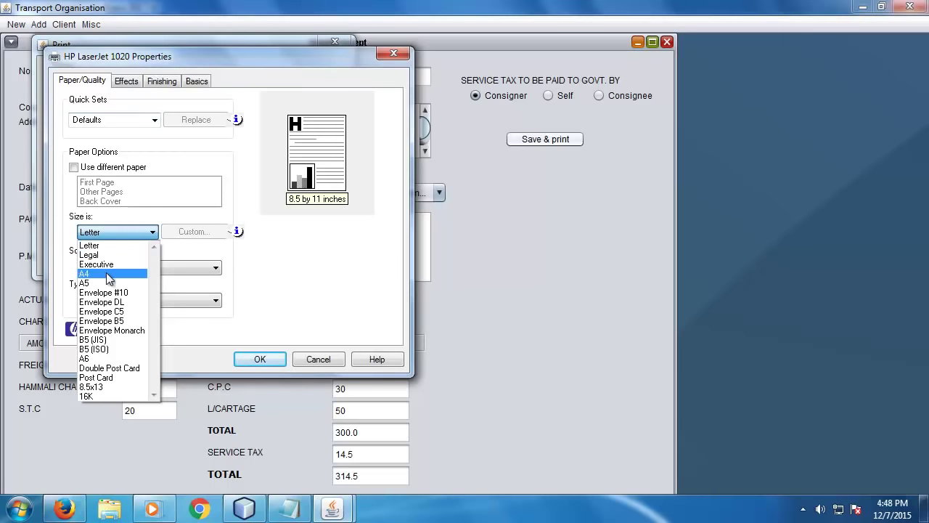
{"action": "left_click", "coordinate": [106, 273]}
{"action": "left_click", "coordinate": [260, 359]}
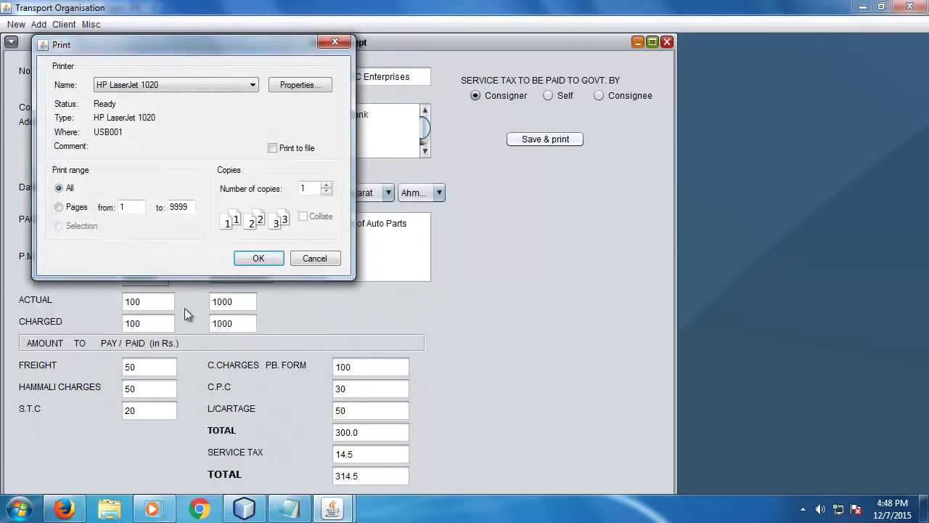
{"action": "left_click", "coordinate": [247, 261]}
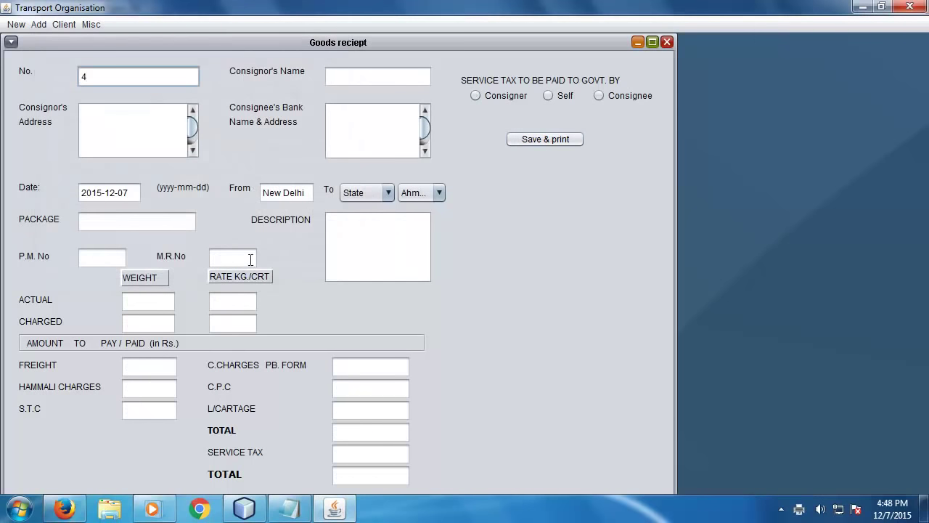
- Close the receipt, start new Challan No. 4, and bring up the HP LaserJet 1020 queue
{"action": "left_click", "coordinate": [671, 43]}
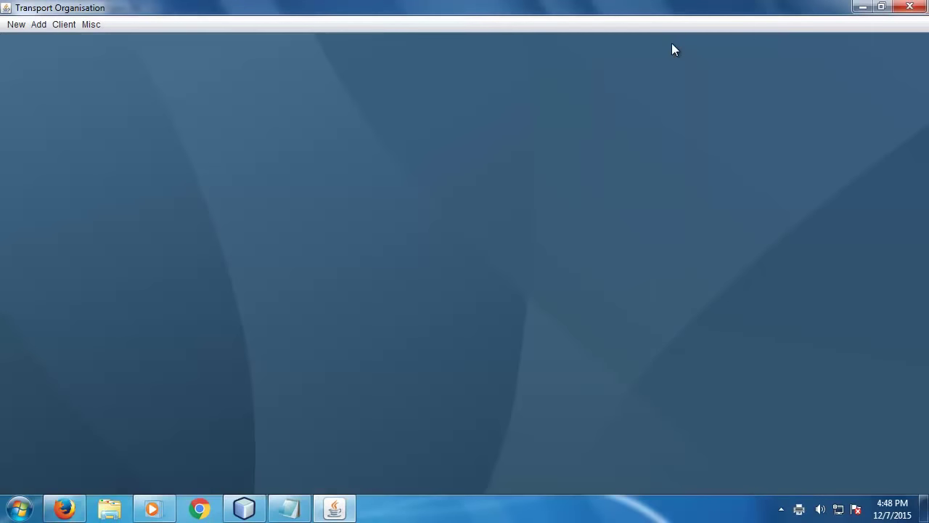
{"action": "left_click", "coordinate": [14, 24]}
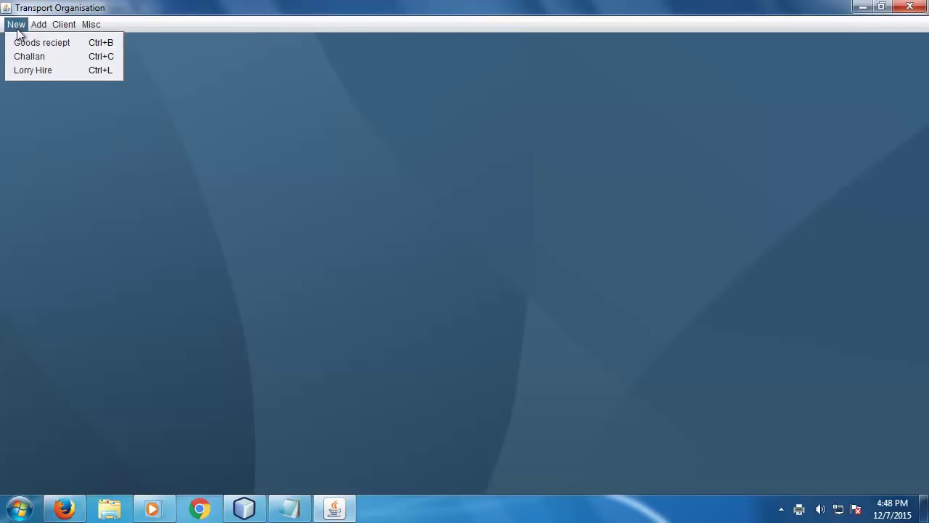
{"action": "left_click", "coordinate": [34, 57]}
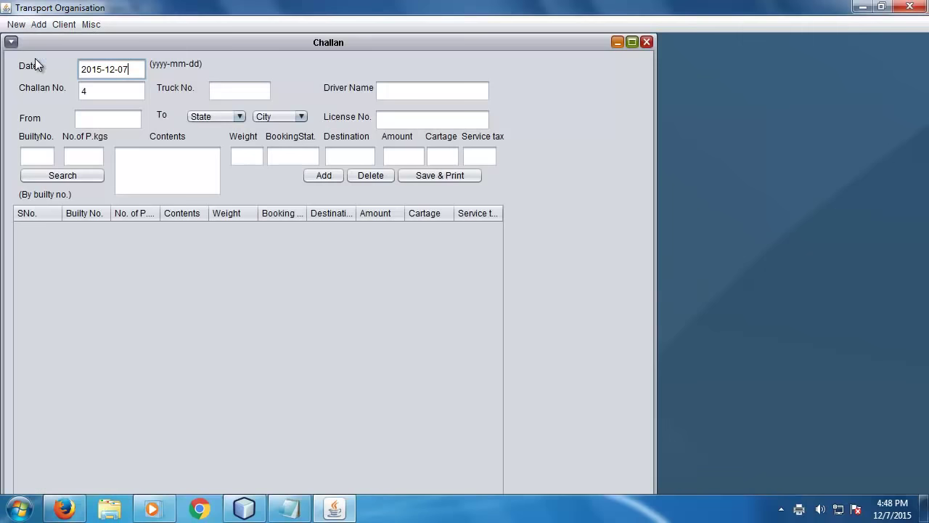
{"action": "left_click", "coordinate": [236, 89]}
{"action": "double_click", "coordinate": [799, 509]}
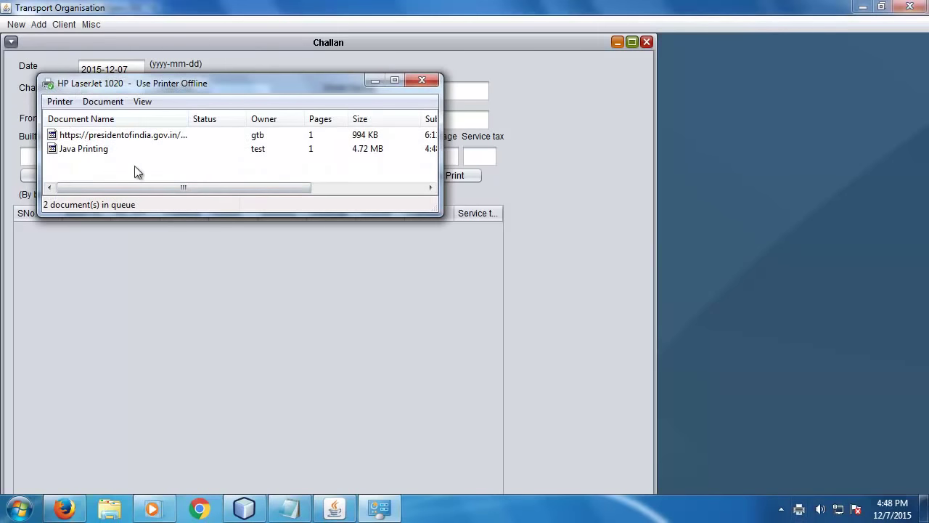
- Cancel the Java Printing job and the other queued job, then close the queue window
{"action": "right_click", "coordinate": [165, 167]}
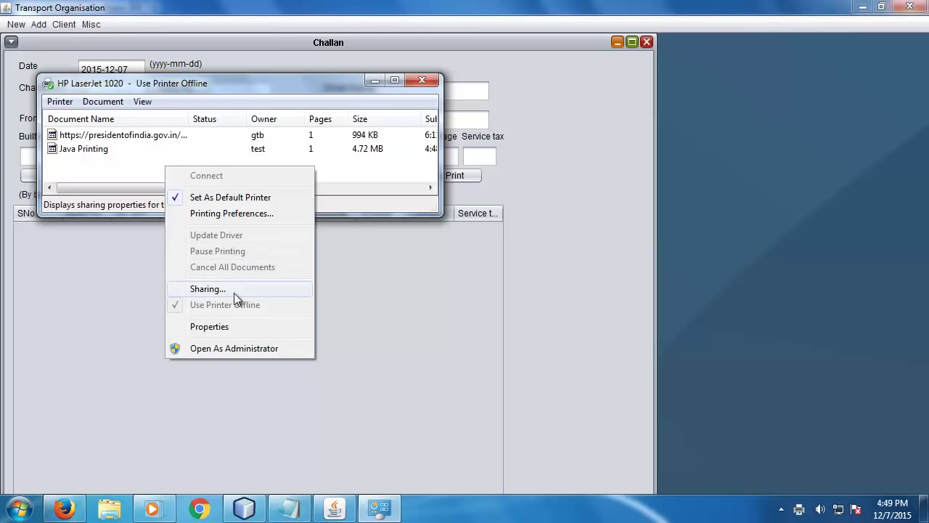
{"action": "left_click", "coordinate": [109, 149]}
{"action": "right_click", "coordinate": [109, 149]}
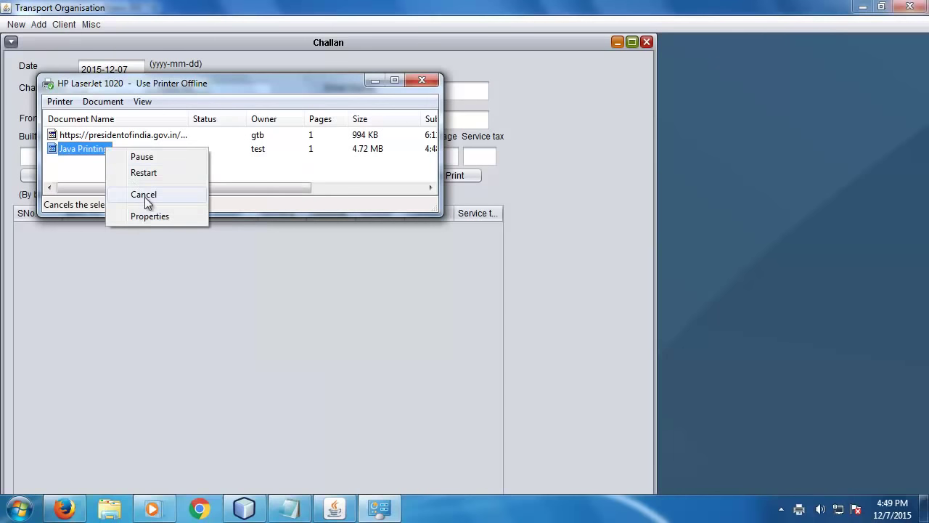
{"action": "left_click", "coordinate": [146, 199]}
{"action": "left_click", "coordinate": [484, 264]}
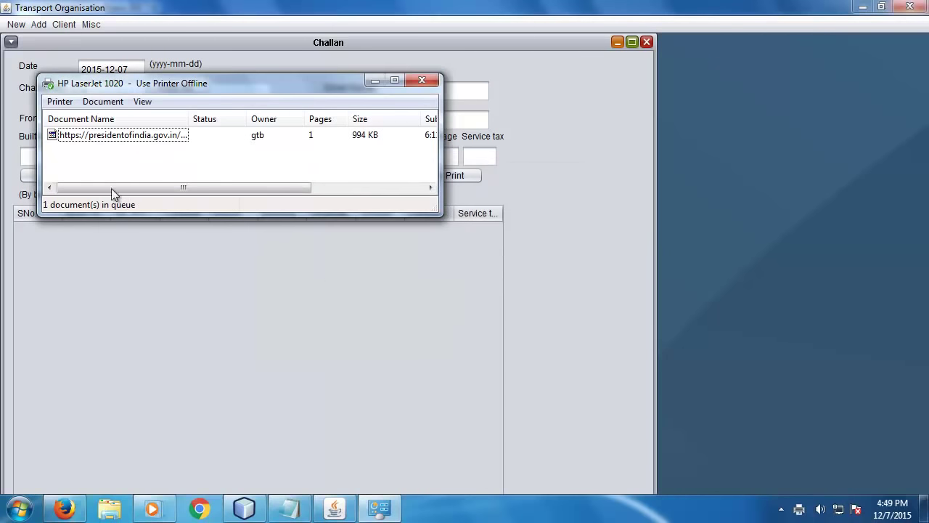
{"action": "right_click", "coordinate": [114, 136]}
{"action": "left_click", "coordinate": [154, 184]}
{"action": "left_click", "coordinate": [498, 261]}
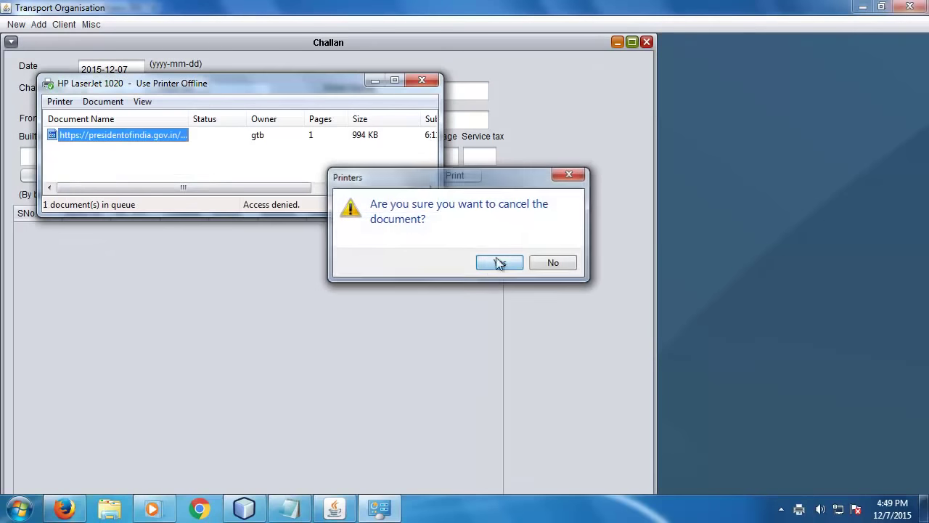
{"action": "left_click", "coordinate": [423, 80]}
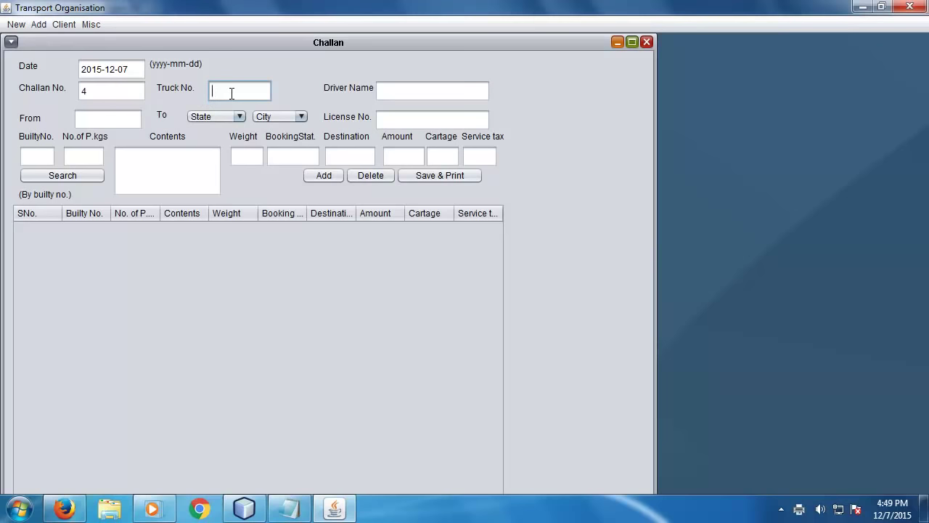
{"action": "type", "text": "DEL044655"}
{"action": "left_click", "coordinate": [430, 92]}
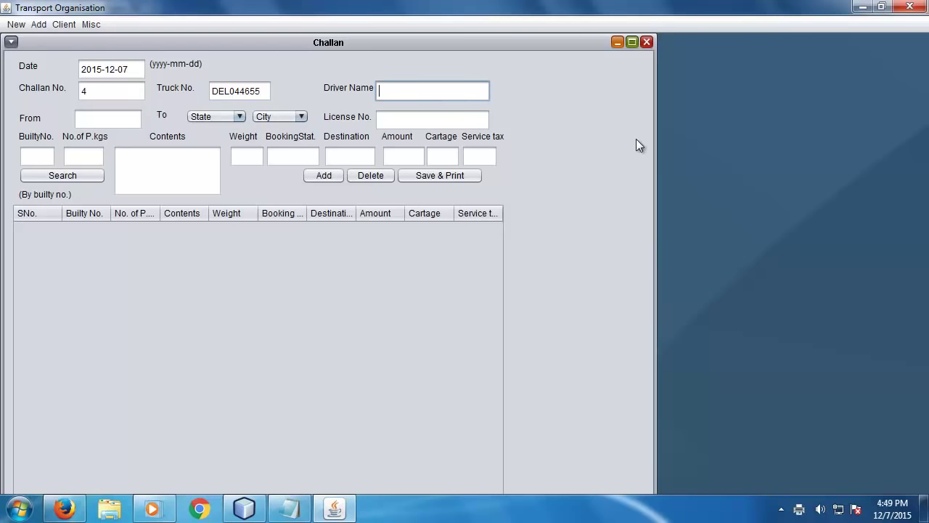
{"action": "type", "text": "PQR"}
- Set the route New Delhi to Gujarat, Ahmedabad and enter the driver's licence number
{"action": "left_click", "coordinate": [120, 118]}
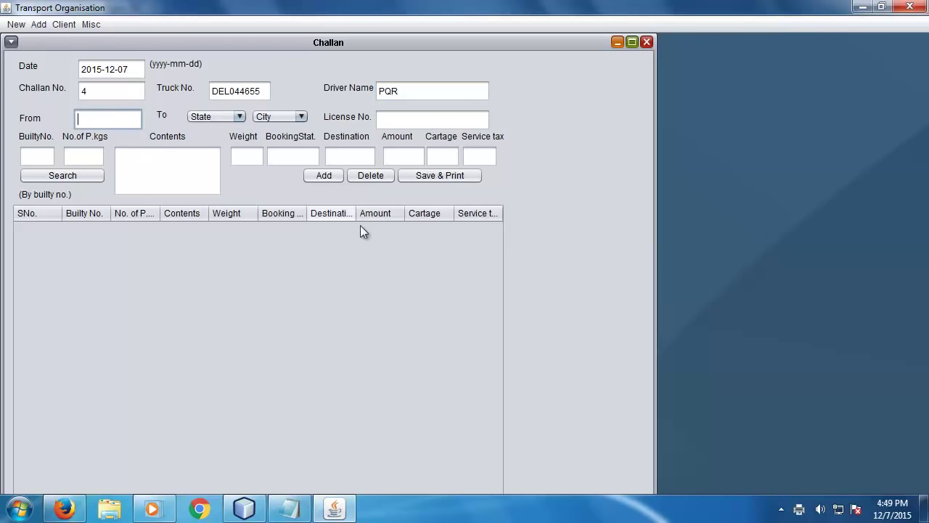
{"action": "type", "text": "New Delhi"}
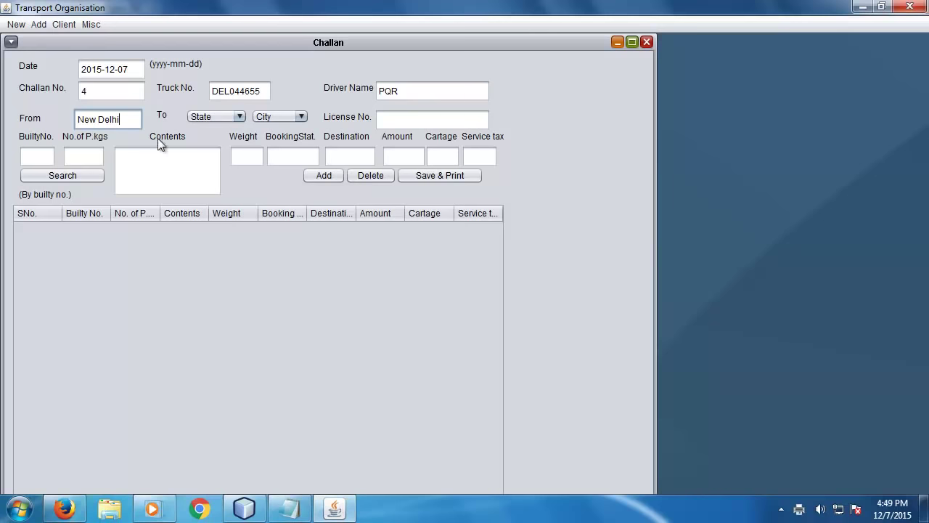
{"action": "left_click", "coordinate": [217, 117]}
{"action": "left_click", "coordinate": [207, 143]}
{"action": "left_click", "coordinate": [282, 117]}
{"action": "left_click", "coordinate": [282, 120]}
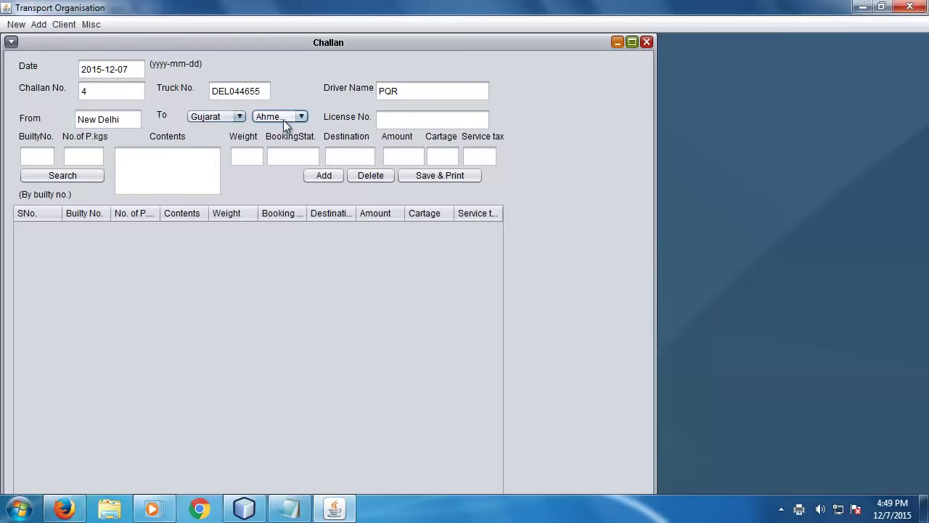
{"action": "left_click", "coordinate": [434, 117]}
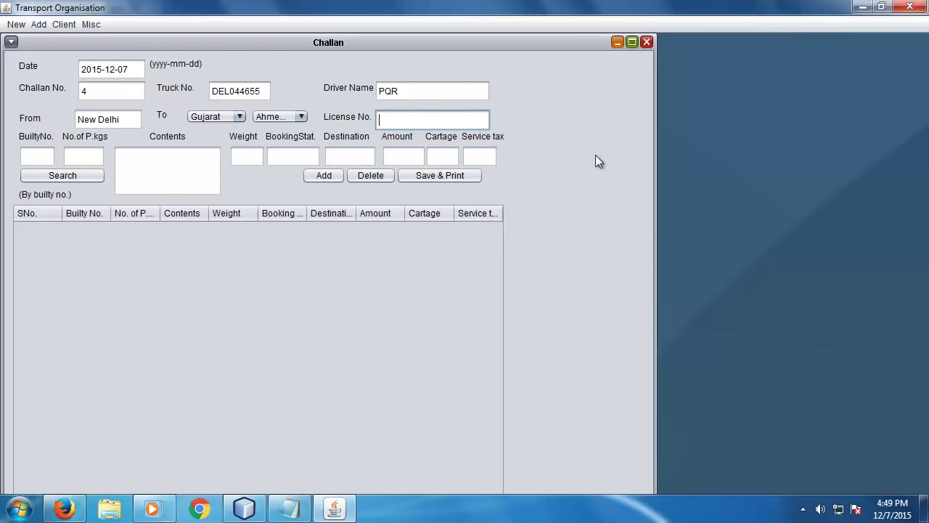
{"action": "type", "text": "56465465"}
- Look up builties 1, 2 and 3 by number
{"action": "key", "text": "Tab"}
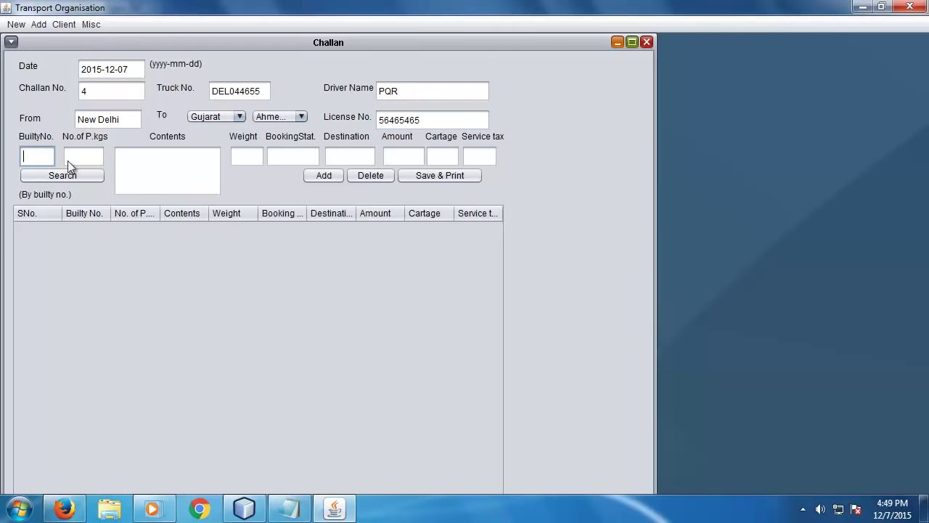
{"action": "left_click", "coordinate": [79, 179]}
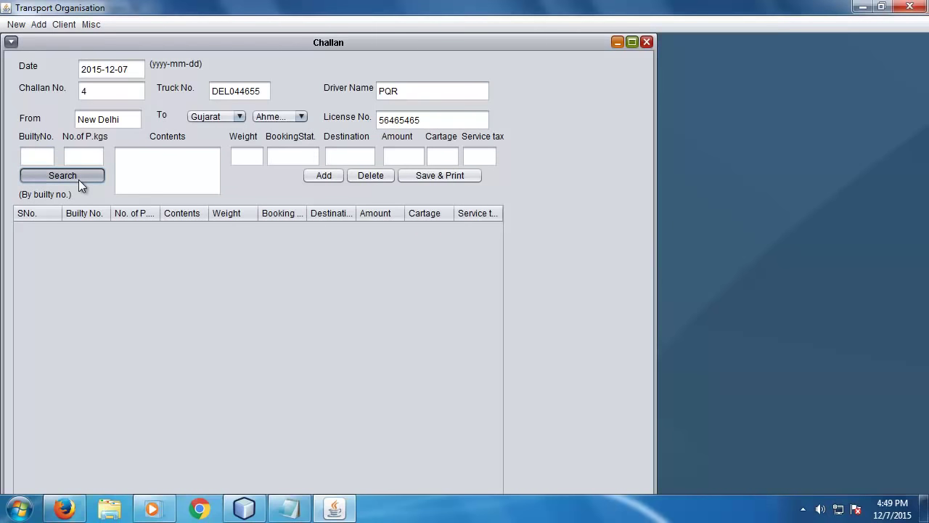
{"action": "key", "text": "Return"}
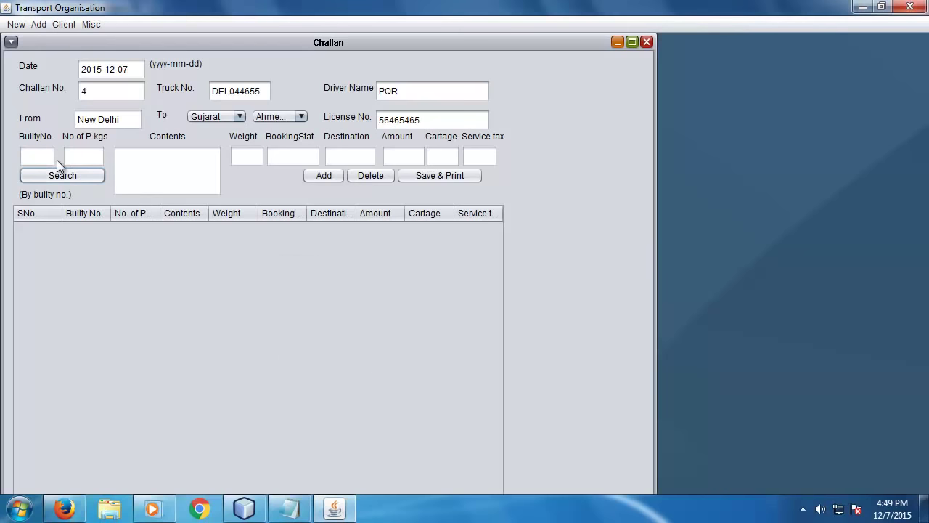
{"action": "left_click", "coordinate": [36, 156]}
{"action": "type", "text": "1"}
{"action": "left_click", "coordinate": [62, 176]}
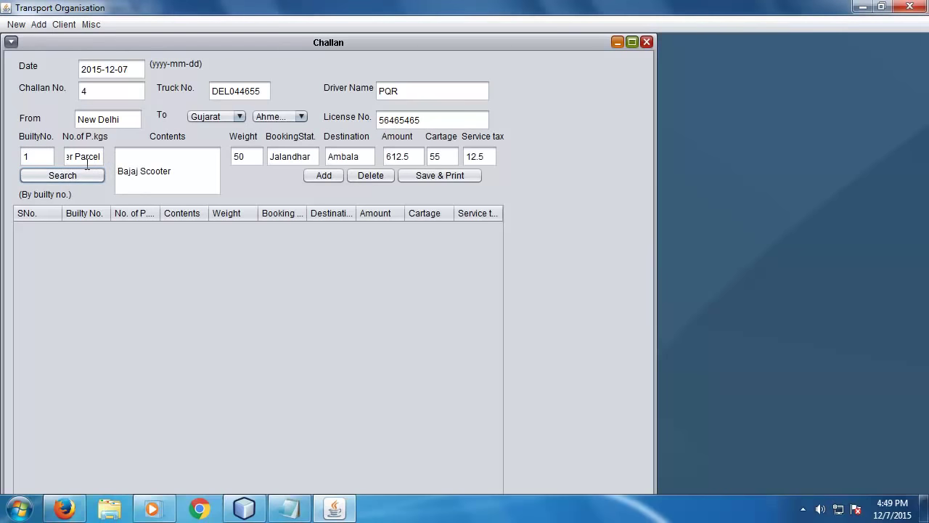
{"action": "left_click", "coordinate": [33, 156]}
{"action": "key", "text": "BackSpace"}
{"action": "type", "text": "2"}
{"action": "left_click", "coordinate": [61, 174]}
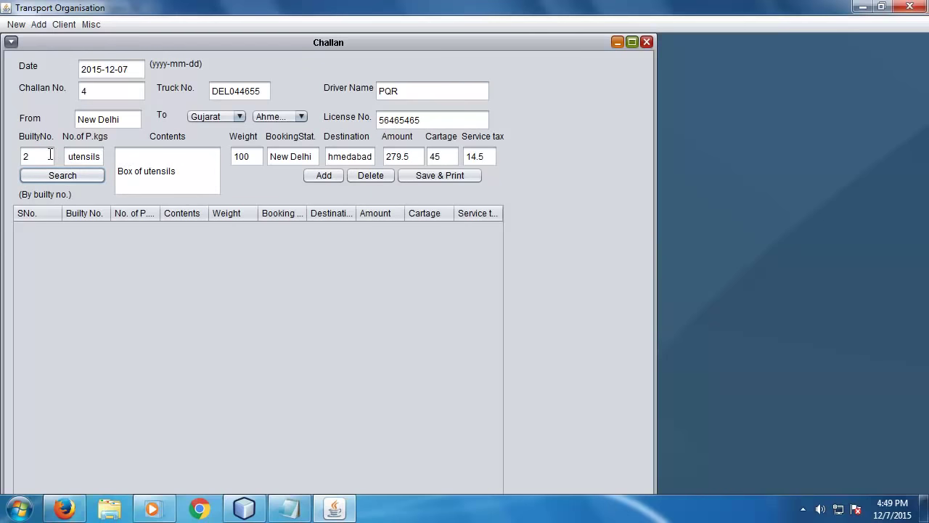
{"action": "left_click", "coordinate": [51, 154]}
{"action": "key", "text": "BackSpace"}
{"action": "type", "text": "3"}
{"action": "left_click", "coordinate": [76, 177]}
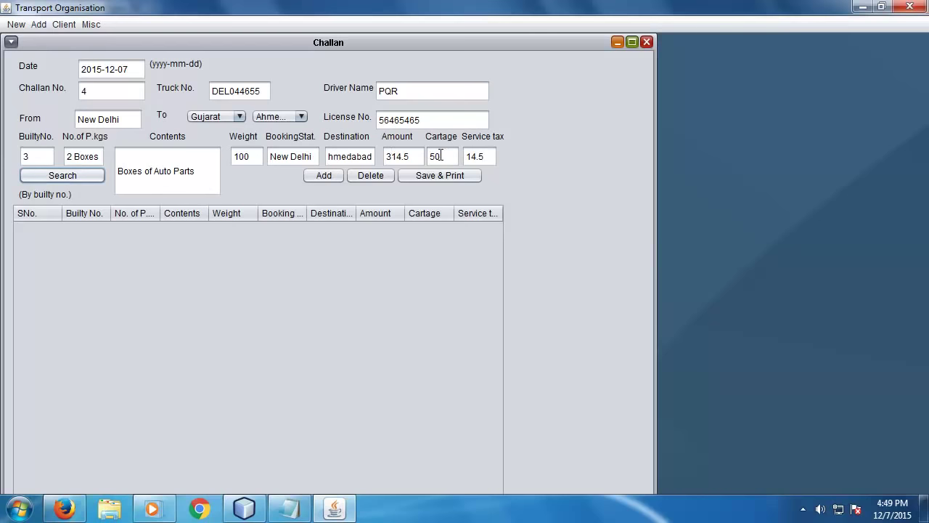
- Add builty 3 and builty 1 to the challan table
{"action": "left_click", "coordinate": [323, 175]}
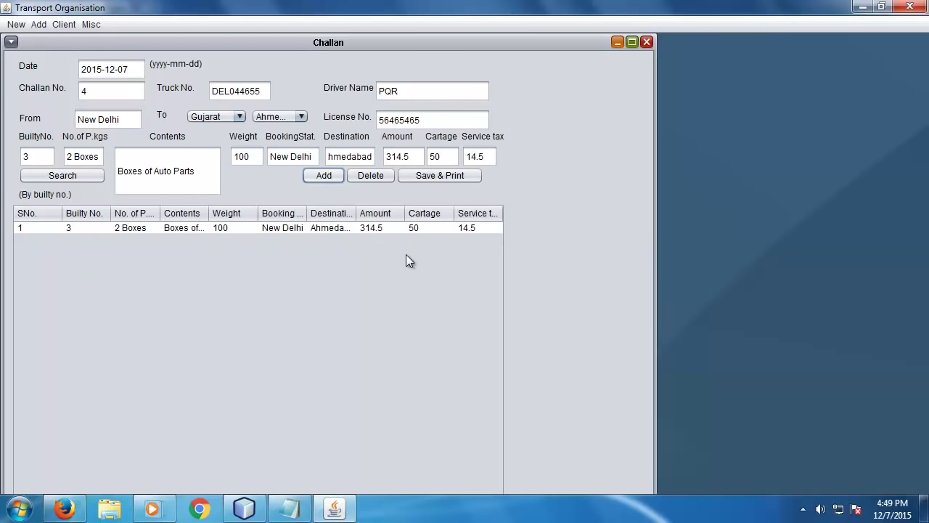
{"action": "left_click_drag", "start_coordinate": [37, 157], "coordinate": [8, 158]}
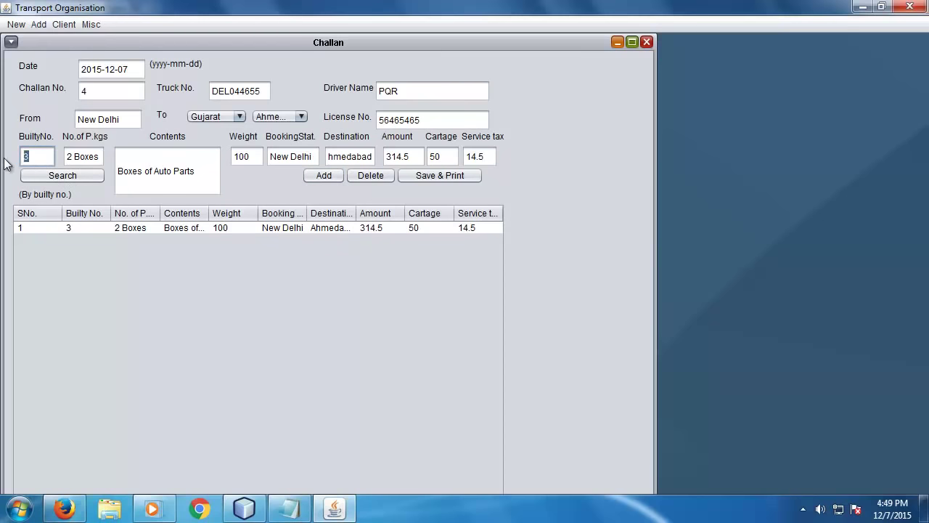
{"action": "type", "text": "1"}
{"action": "left_click", "coordinate": [73, 175]}
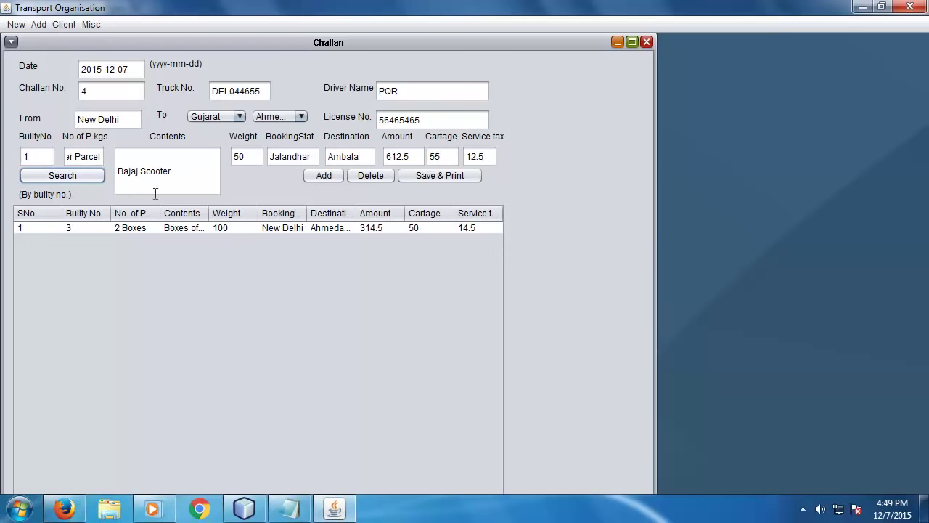
{"action": "left_click", "coordinate": [323, 176]}
- Delete the builty 1 Bajaj Scooter row, leaving only builty 3
{"action": "left_click", "coordinate": [287, 238]}
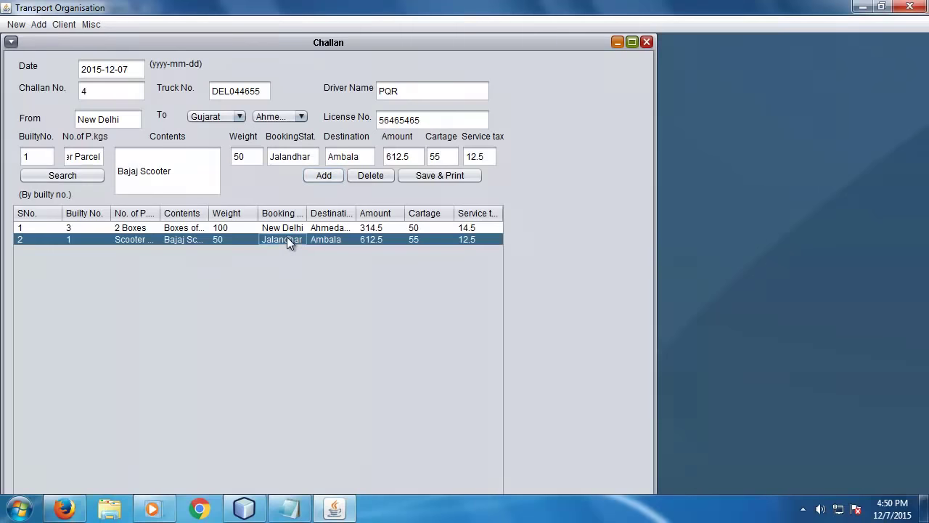
{"action": "left_click", "coordinate": [377, 175]}
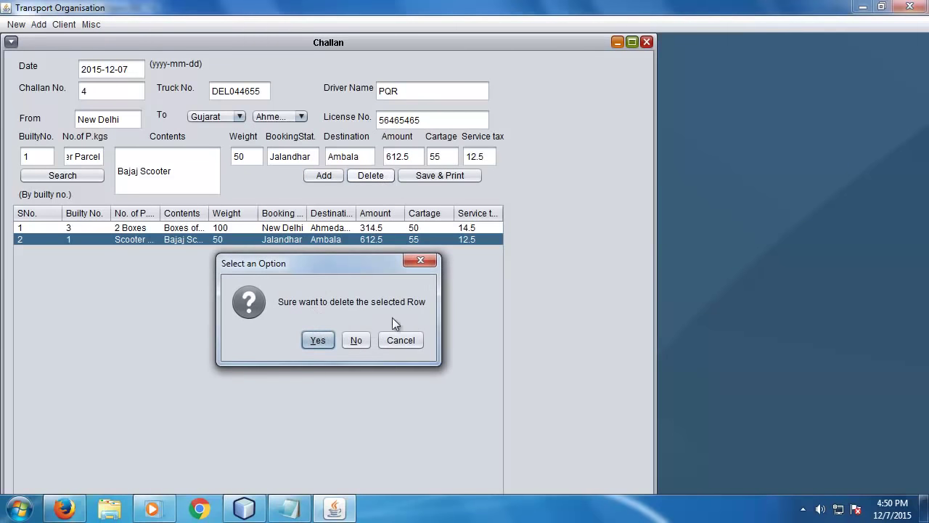
{"action": "left_click", "coordinate": [323, 341]}
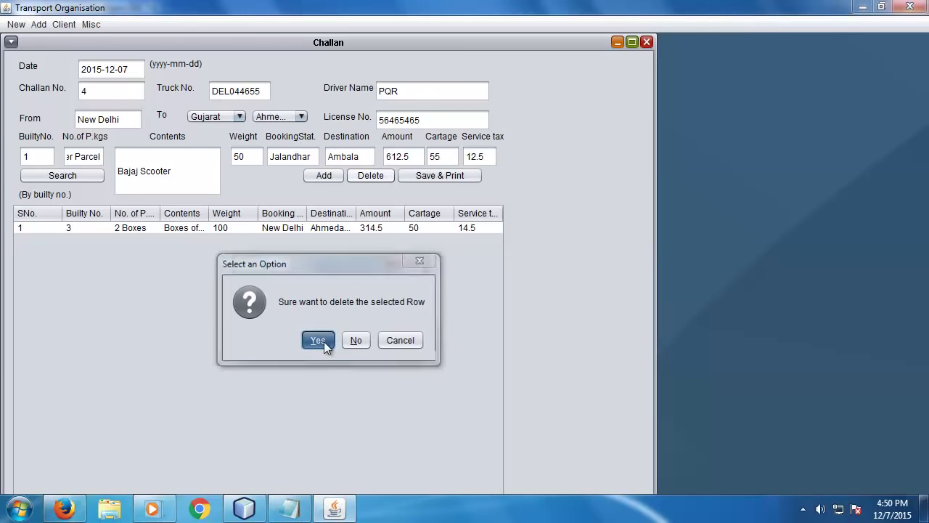
{"action": "left_click", "coordinate": [396, 339]}
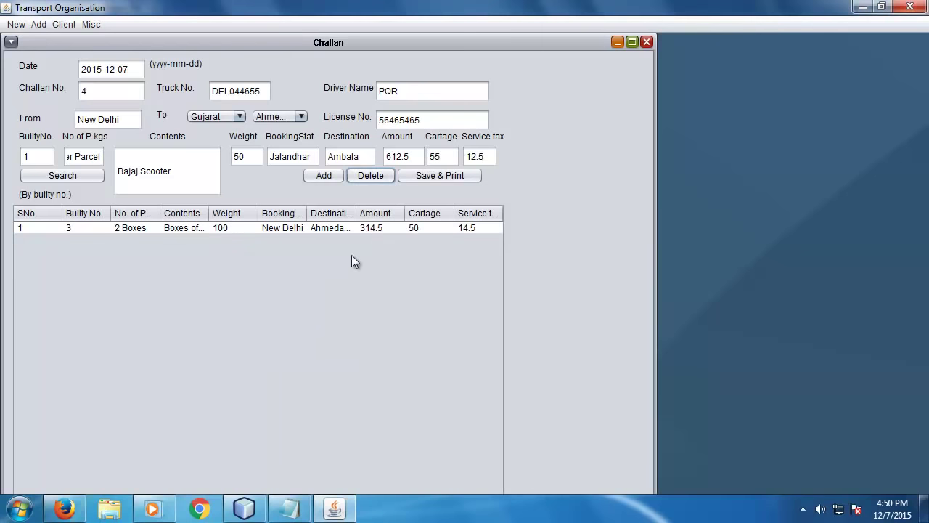
- Save challan 4 and pick Microsoft XPS Document Writer with default properties
{"action": "left_click", "coordinate": [432, 178]}
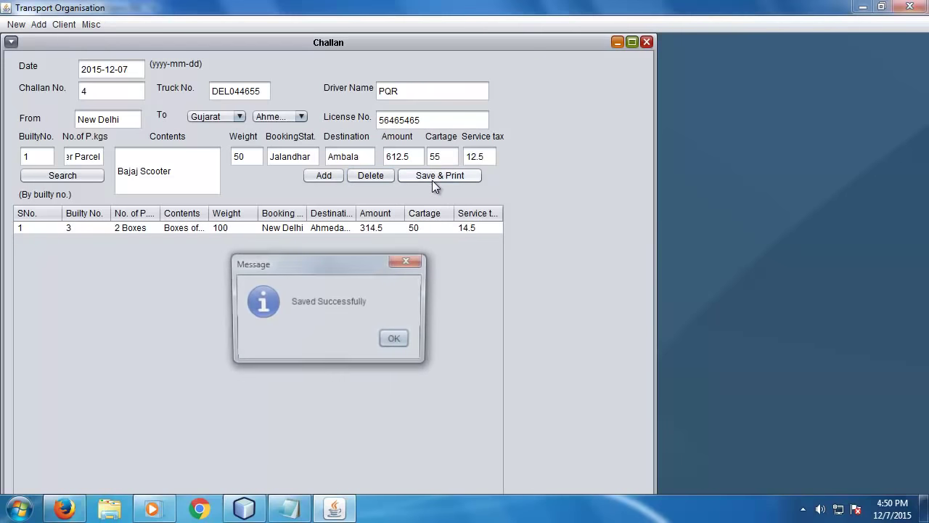
{"action": "left_click", "coordinate": [397, 340]}
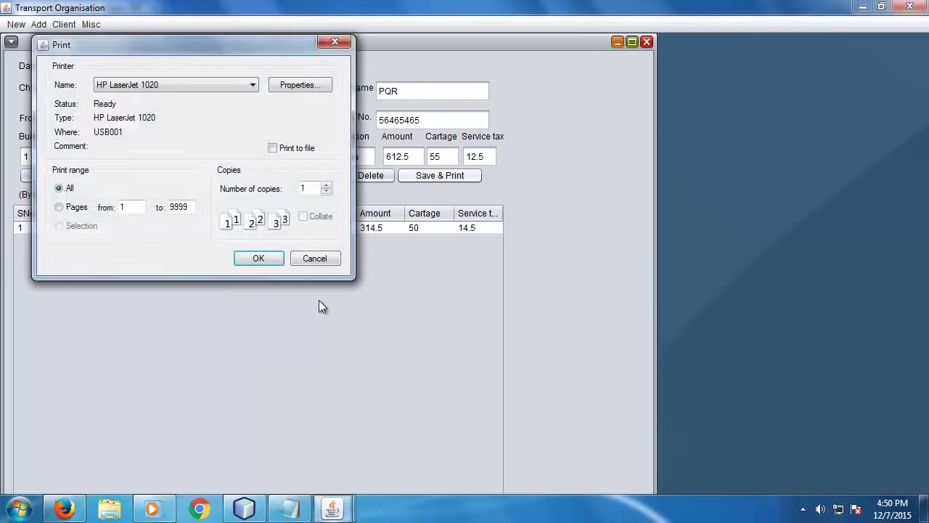
{"action": "left_click", "coordinate": [170, 87]}
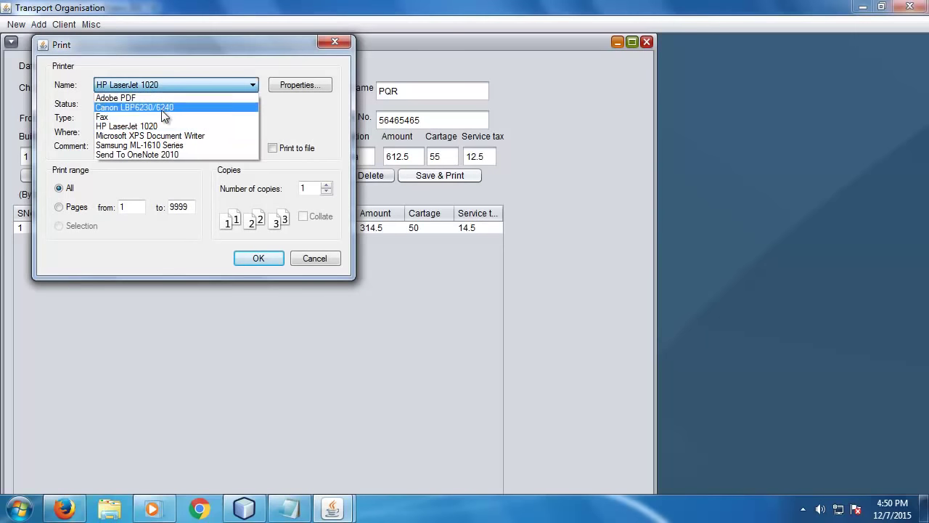
{"action": "left_click", "coordinate": [159, 136]}
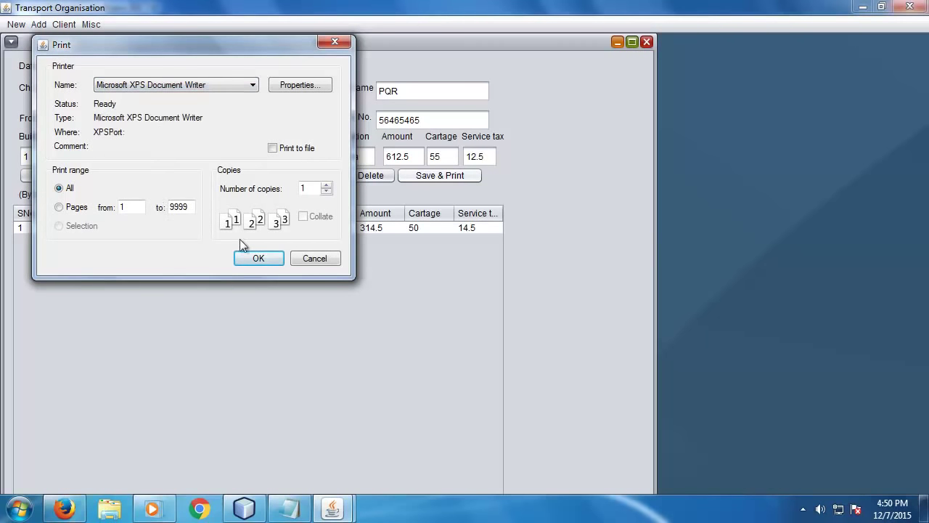
{"action": "left_click", "coordinate": [294, 86]}
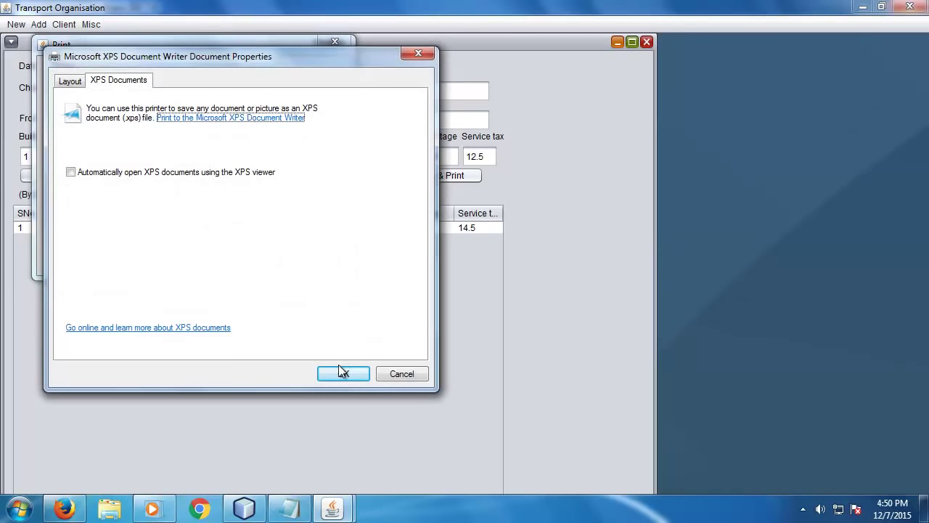
{"action": "left_click", "coordinate": [342, 372]}
- Print the challan to printout.xps and minimise the windows to reveal the desktop
{"action": "left_click", "coordinate": [271, 261]}
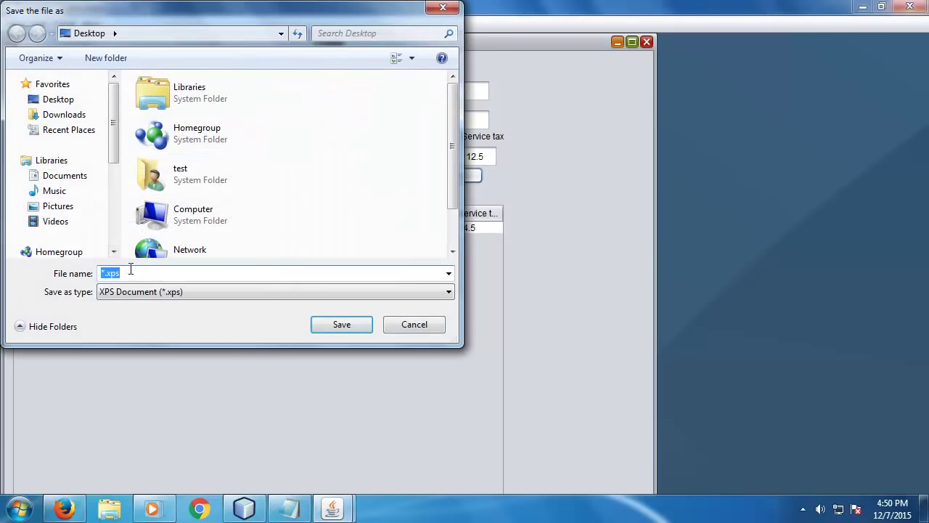
{"action": "type", "text": "printout"}
{"action": "key", "text": "Return"}
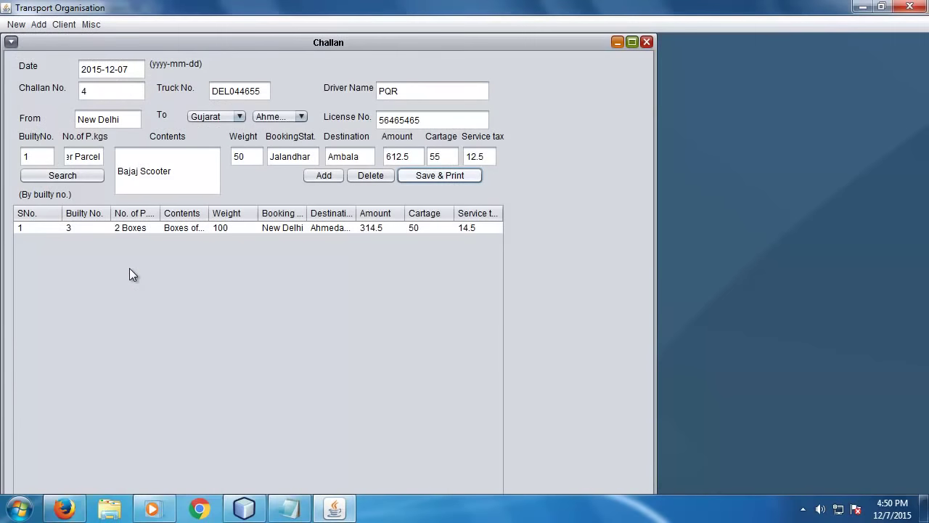
{"action": "left_click", "coordinate": [866, 8]}
{"action": "left_click", "coordinate": [867, 8]}
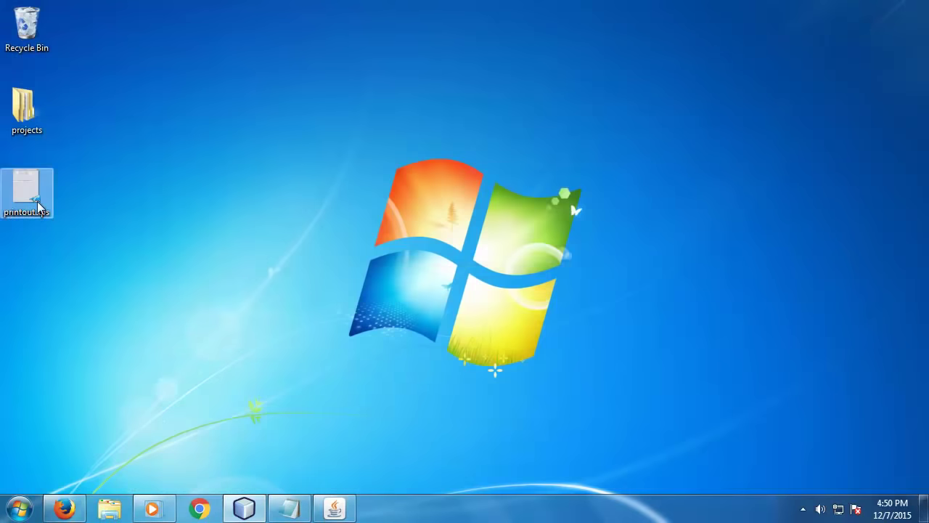
- View printout.xps, close XPS Viewer and restore the Transport Organisation challan form
{"action": "double_click", "coordinate": [29, 193]}
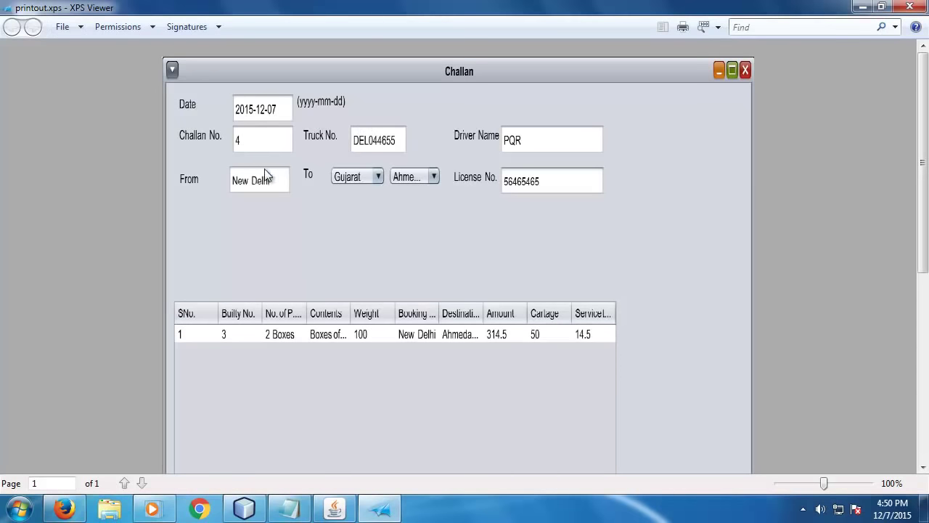
{"action": "scroll", "coordinate": [423, 355], "scroll_direction": "down", "scroll_amount": 5}
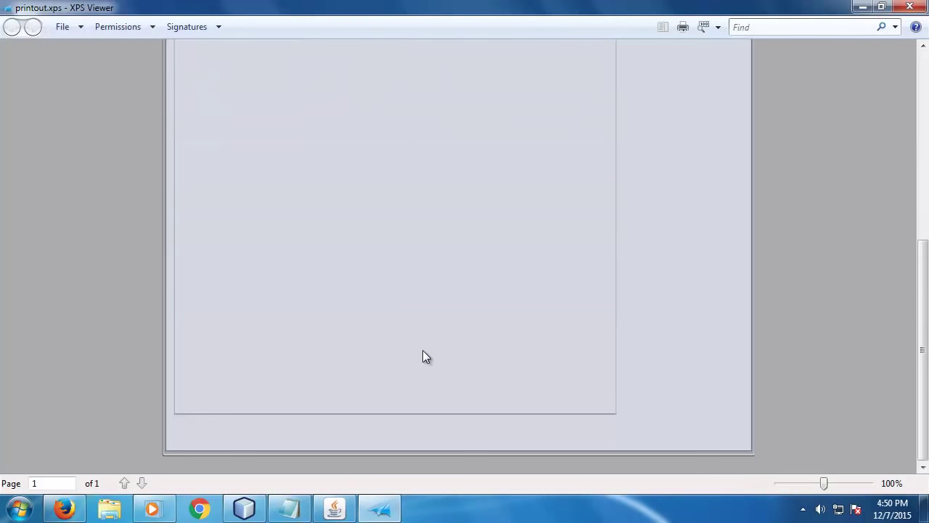
{"action": "scroll", "coordinate": [423, 350], "scroll_direction": "up", "scroll_amount": 3}
{"action": "scroll", "coordinate": [426, 356], "scroll_direction": "up", "scroll_amount": 3}
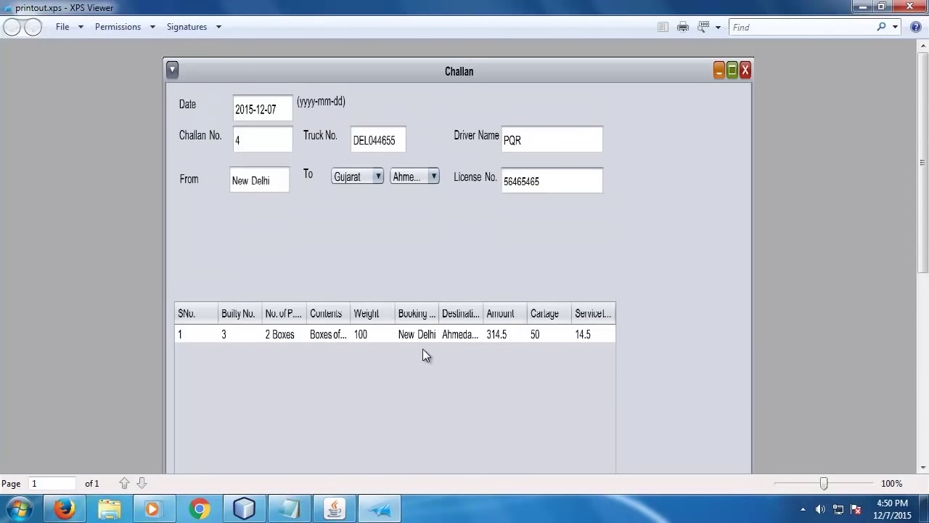
{"action": "left_click", "coordinate": [908, 7]}
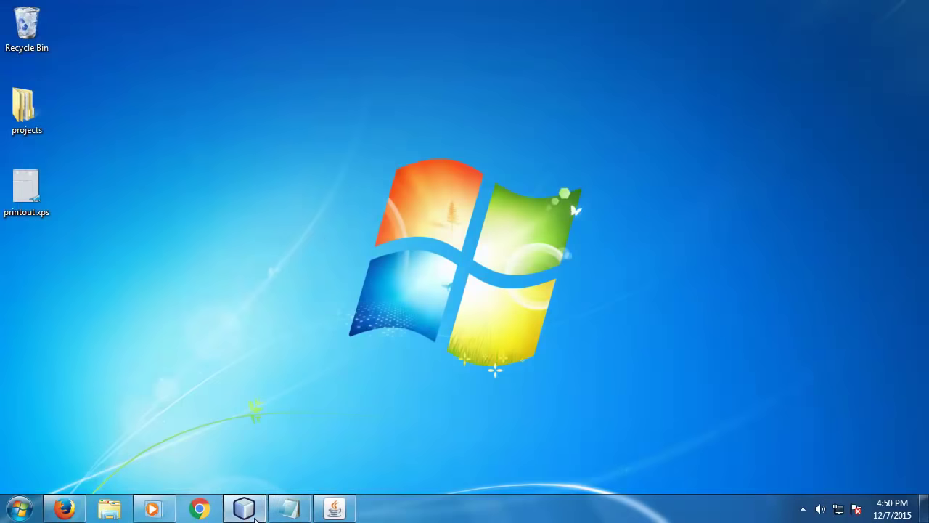
{"action": "left_click", "coordinate": [335, 509]}
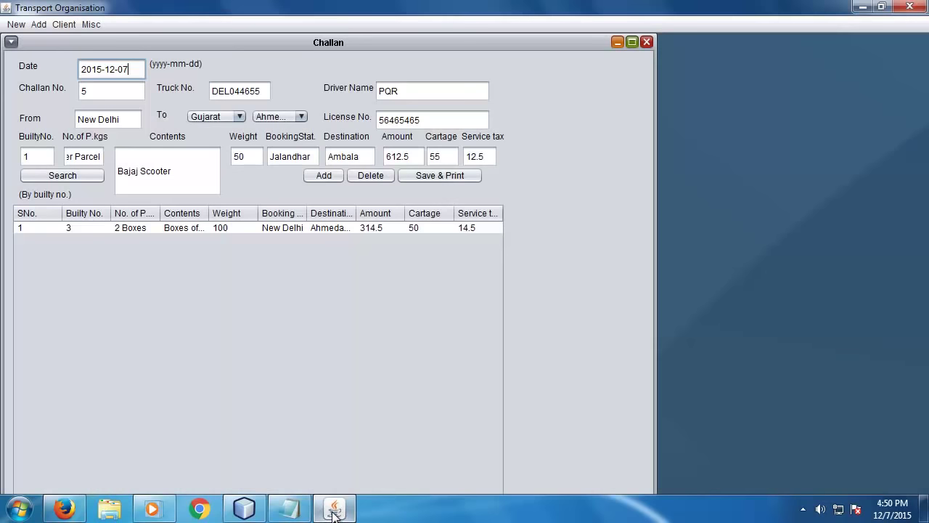
- Start a new Lorry Hire slip and load the details of challan number 4
{"action": "left_click", "coordinate": [647, 43]}
{"action": "left_click", "coordinate": [16, 24]}
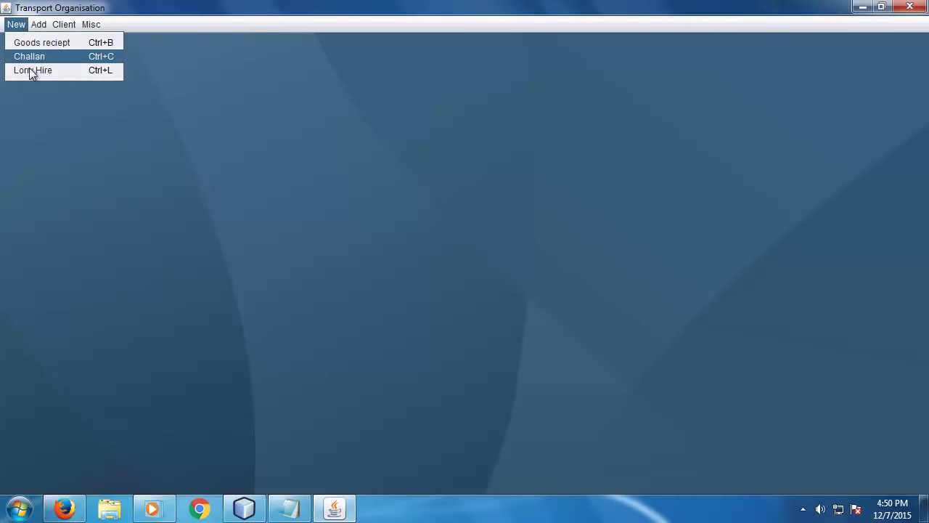
{"action": "left_click", "coordinate": [29, 69]}
{"action": "left_click", "coordinate": [99, 108]}
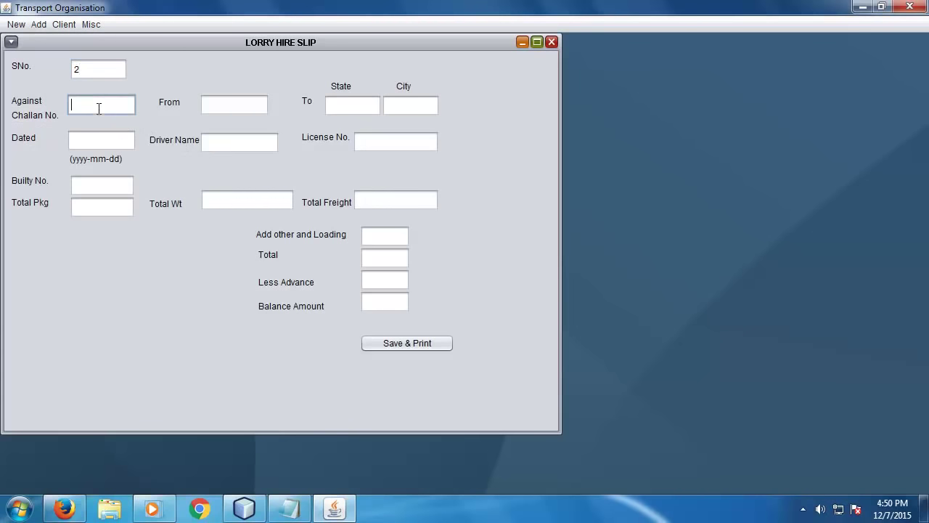
{"action": "type", "text": "4"}
{"action": "key", "text": "Return"}
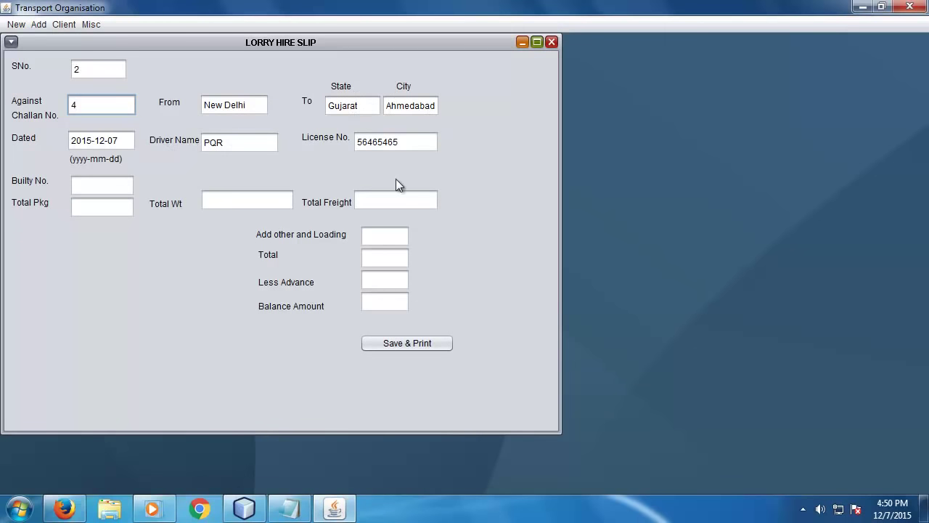
- Enter the builty number (3, then retried as 4) to look up its package details
{"action": "left_click", "coordinate": [106, 184]}
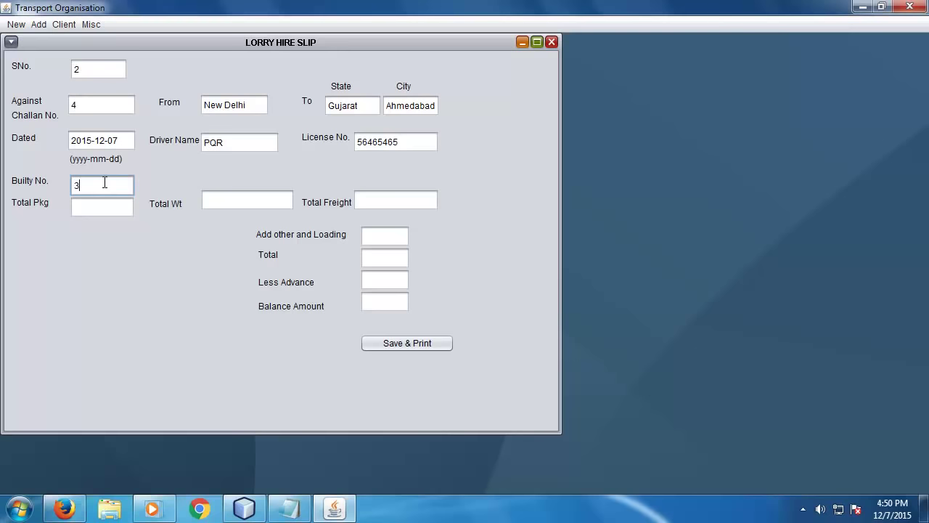
{"action": "type", "text": "3"}
{"action": "key", "text": "Return"}
{"action": "key", "text": "BackSpace"}
{"action": "type", "text": "4"}
{"action": "key", "text": "Return"}
- Enter loading charges of 100 and an advance of 200 to compute total and balance
{"action": "left_click", "coordinate": [425, 206]}
{"action": "left_click", "coordinate": [406, 237]}
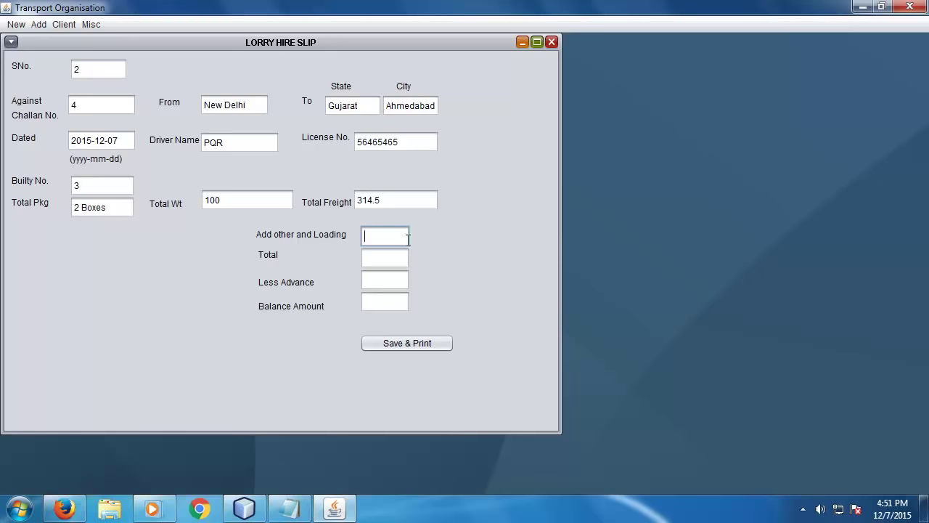
{"action": "type", "text": "100"}
{"action": "left_click", "coordinate": [405, 258]}
{"action": "left_click", "coordinate": [396, 282]}
{"action": "type", "text": "200"}
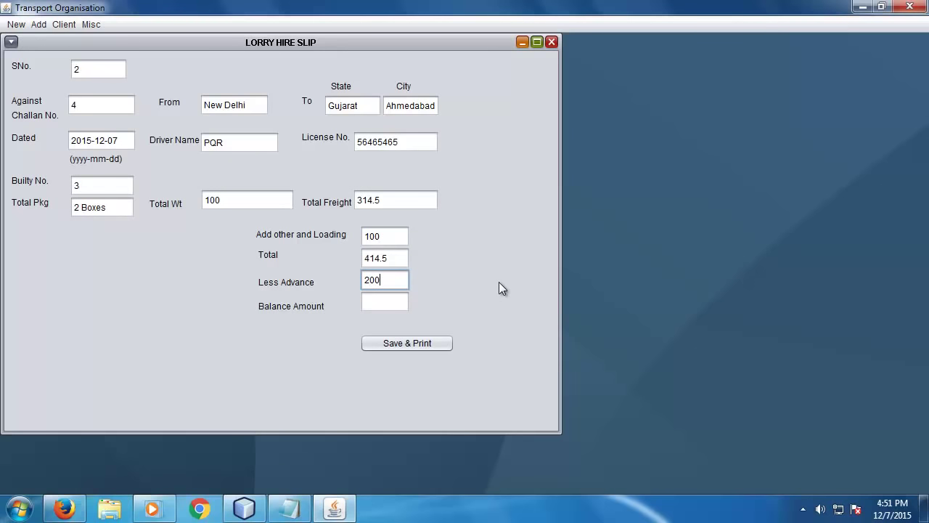
{"action": "left_click", "coordinate": [405, 309]}
- Save the lorry hire slip and print it via Microsoft XPS Document Writer as challan.xps
{"action": "left_click", "coordinate": [398, 345]}
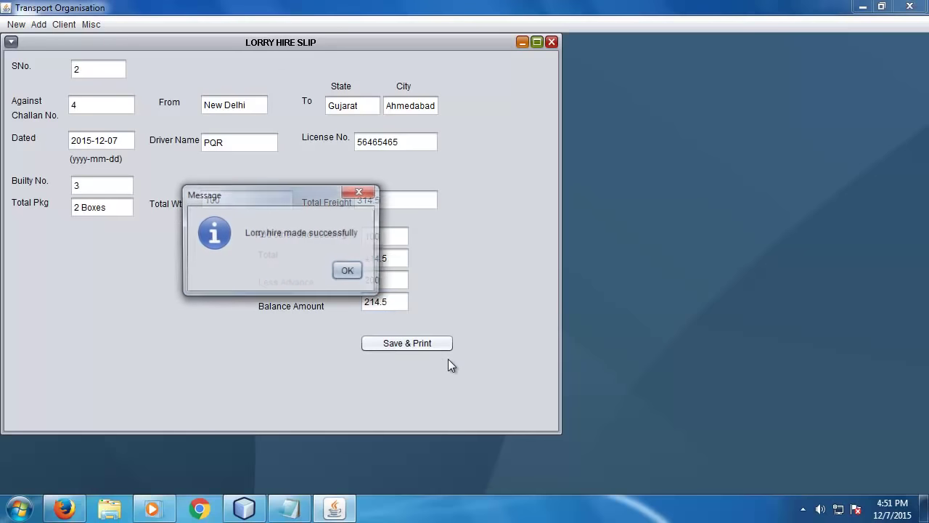
{"action": "left_click", "coordinate": [349, 270]}
{"action": "left_click", "coordinate": [156, 84]}
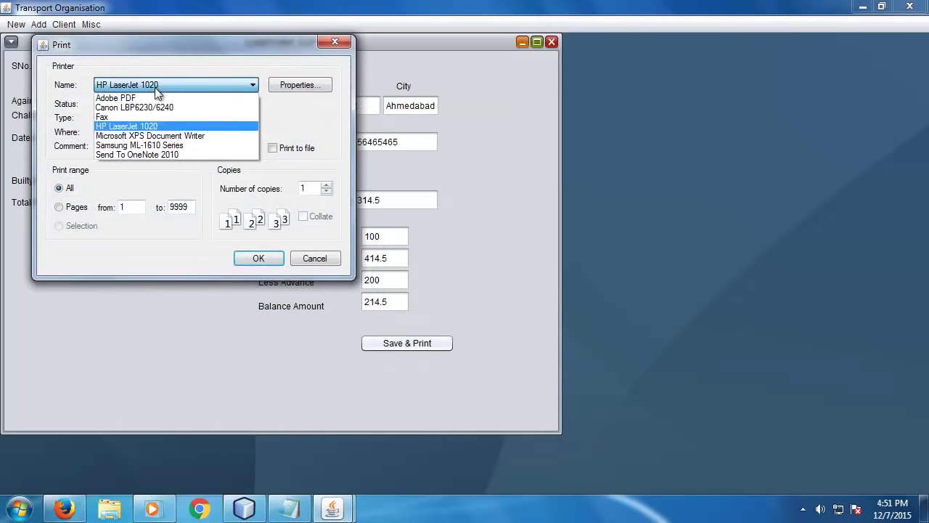
{"action": "left_click", "coordinate": [145, 137]}
{"action": "left_click", "coordinate": [256, 258]}
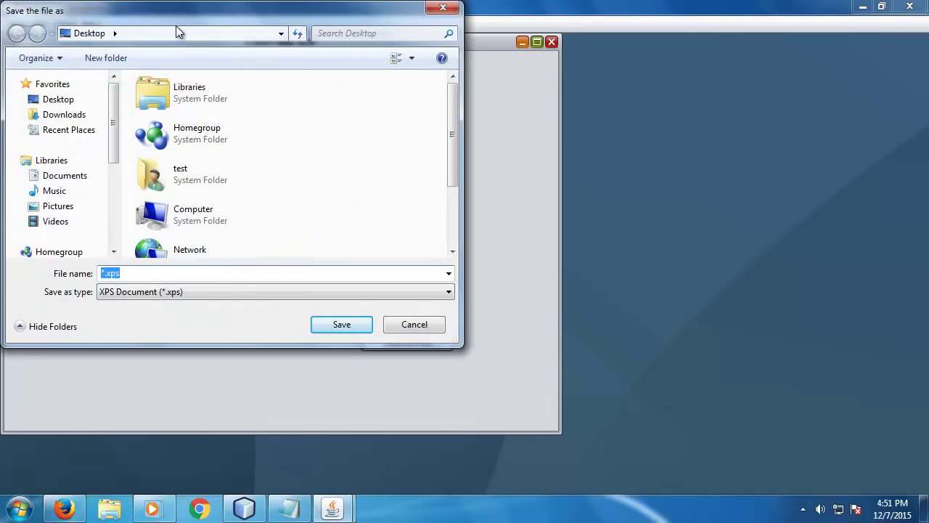
{"action": "type", "text": "challan"}
{"action": "key", "text": "Return"}
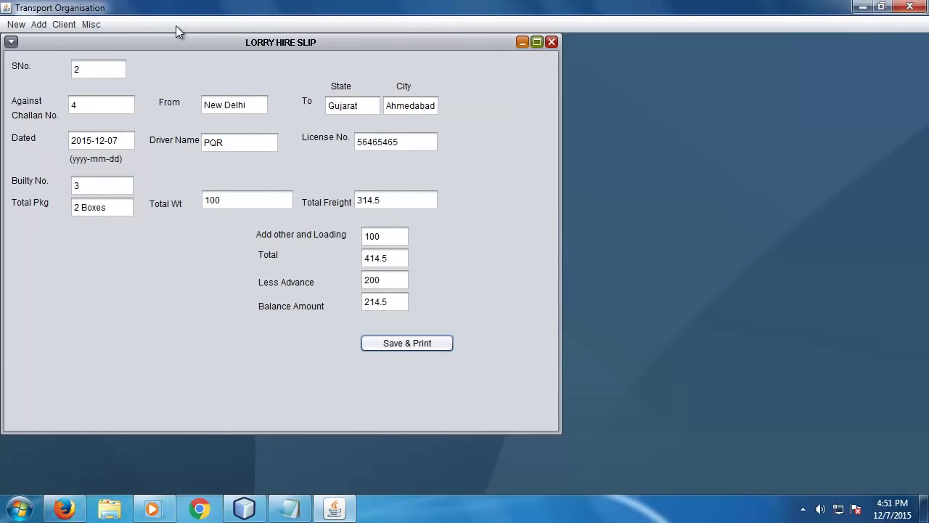
- Open challan.xps from the desktop, scroll through the slip, then return to the app
{"action": "left_click", "coordinate": [862, 7]}
{"action": "double_click", "coordinate": [22, 286]}
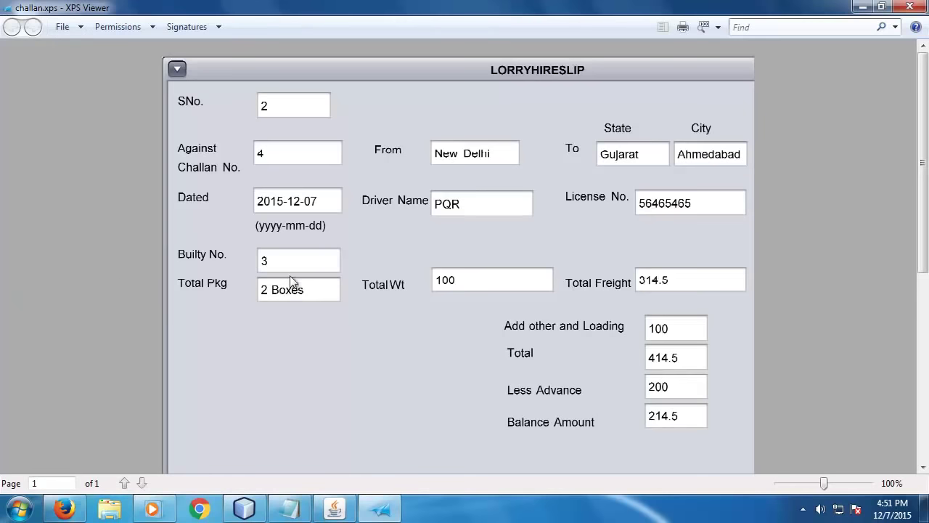
{"action": "scroll", "coordinate": [726, 413], "scroll_direction": "down", "scroll_amount": 5}
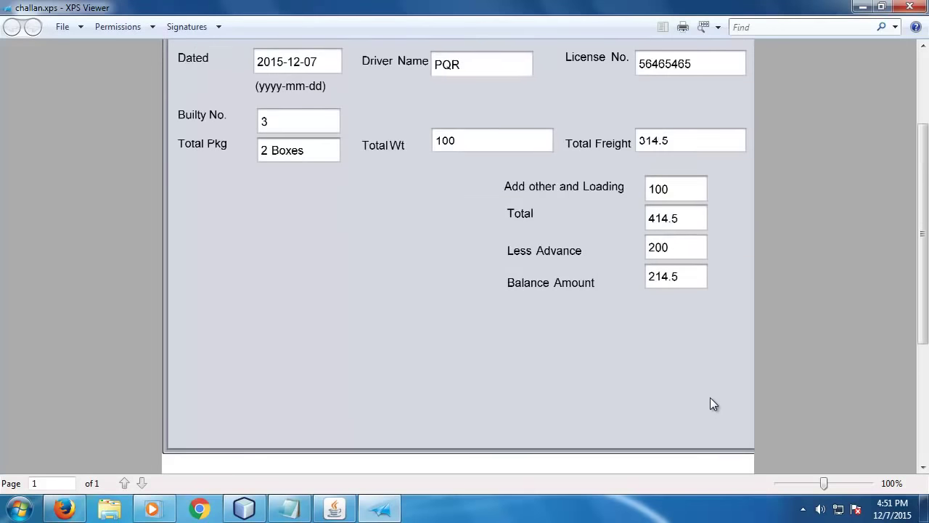
{"action": "left_click", "coordinate": [900, 10]}
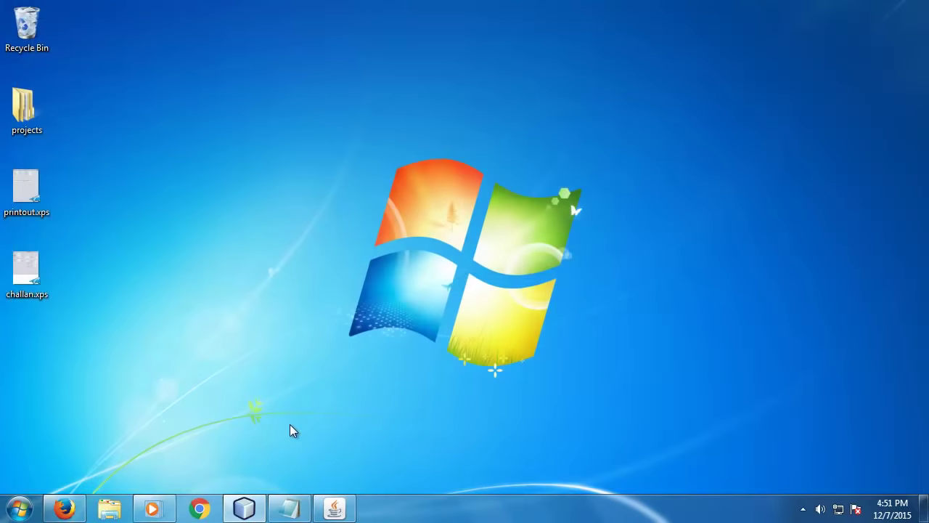
{"action": "left_click", "coordinate": [333, 509]}
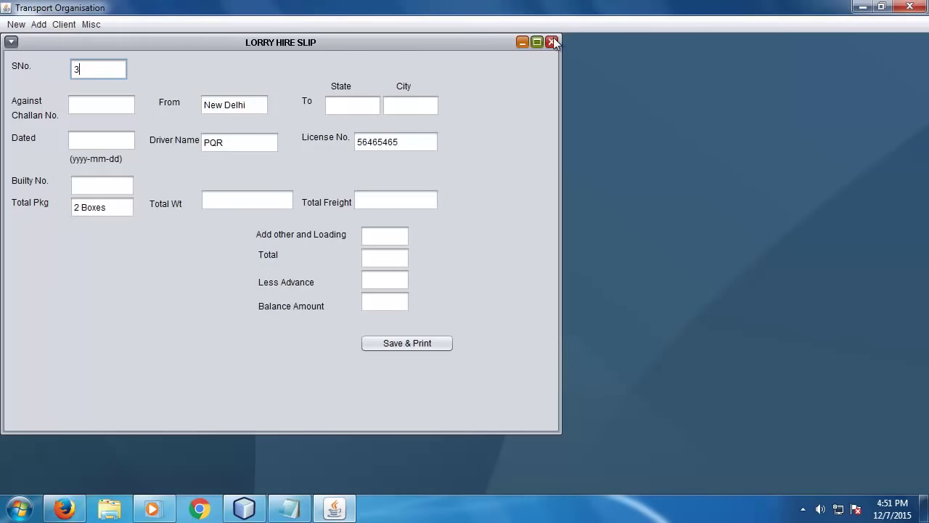
- Close the lorry hire slip and add the state Jharkhand through Add > Add state
{"action": "left_click", "coordinate": [551, 42]}
{"action": "left_click", "coordinate": [40, 26]}
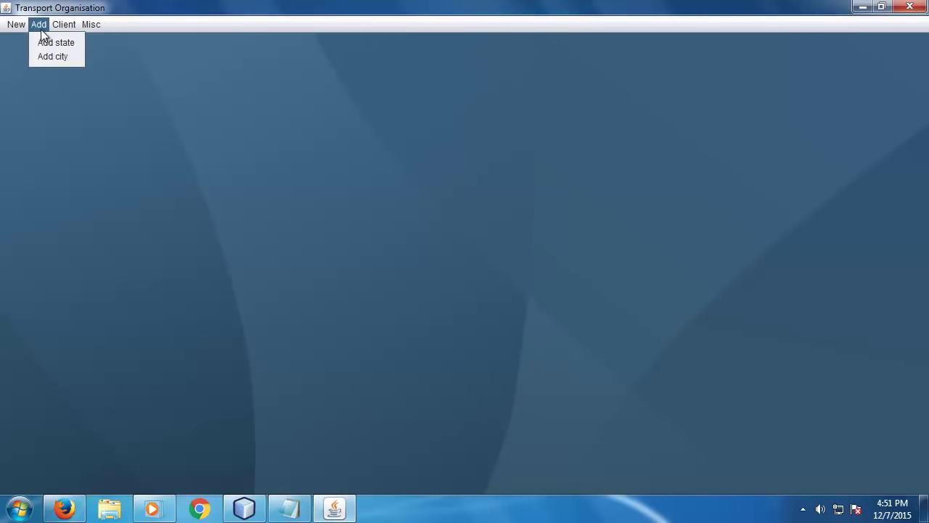
{"action": "left_click", "coordinate": [76, 45]}
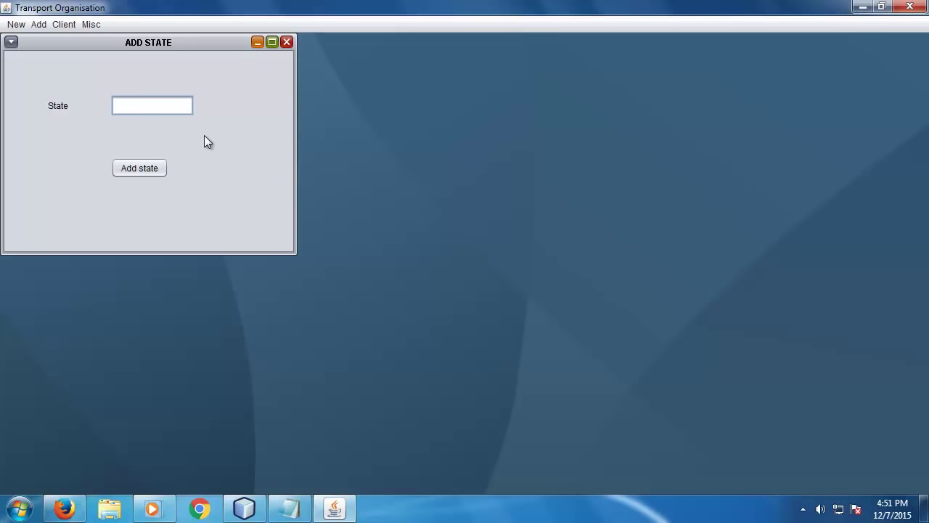
{"action": "type", "text": "Jharkhand"}
{"action": "left_click", "coordinate": [136, 168]}
{"action": "left_click", "coordinate": [211, 181]}
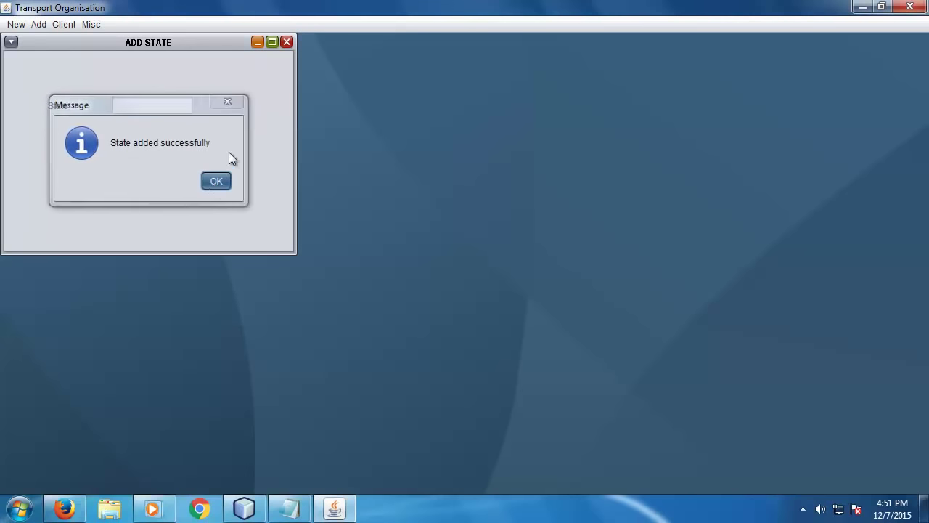
{"action": "left_click", "coordinate": [286, 42]}
- Add Ranchi as a new city under the state Jharkhand
{"action": "left_click", "coordinate": [45, 29]}
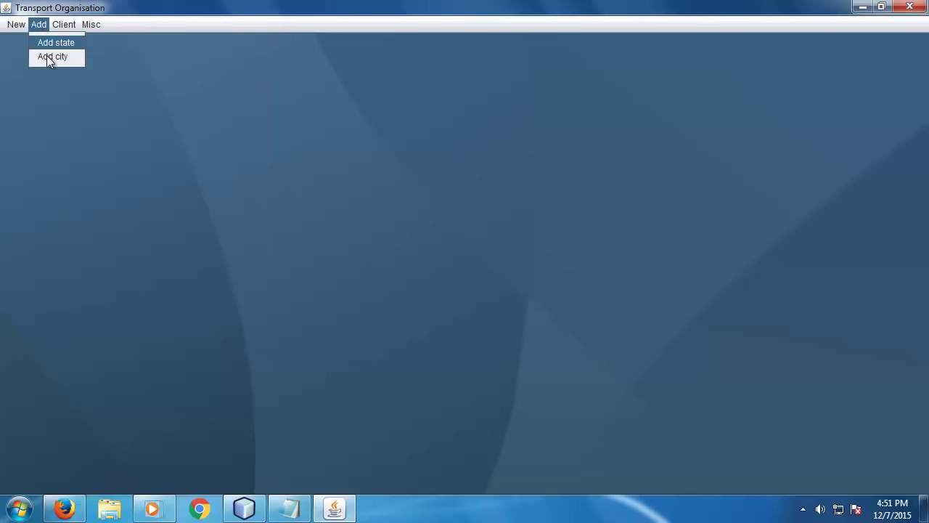
{"action": "left_click", "coordinate": [56, 56]}
{"action": "left_click", "coordinate": [165, 107]}
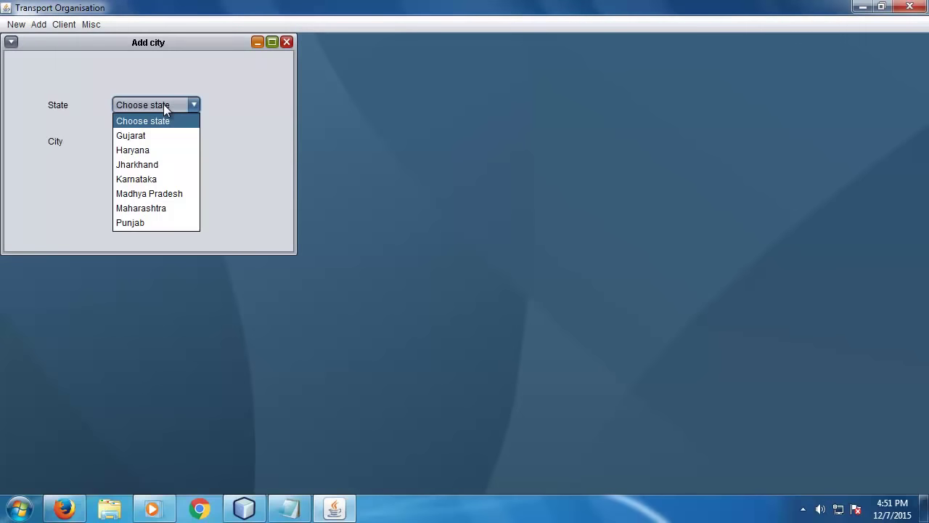
{"action": "left_click", "coordinate": [150, 164]}
{"action": "left_click", "coordinate": [158, 142]}
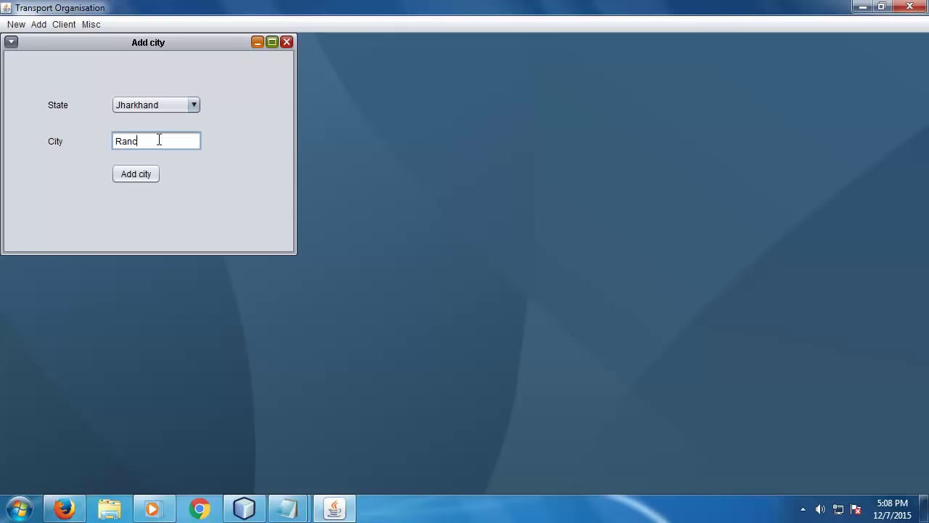
{"action": "type", "text": "hi"}
{"action": "left_click", "coordinate": [142, 175]}
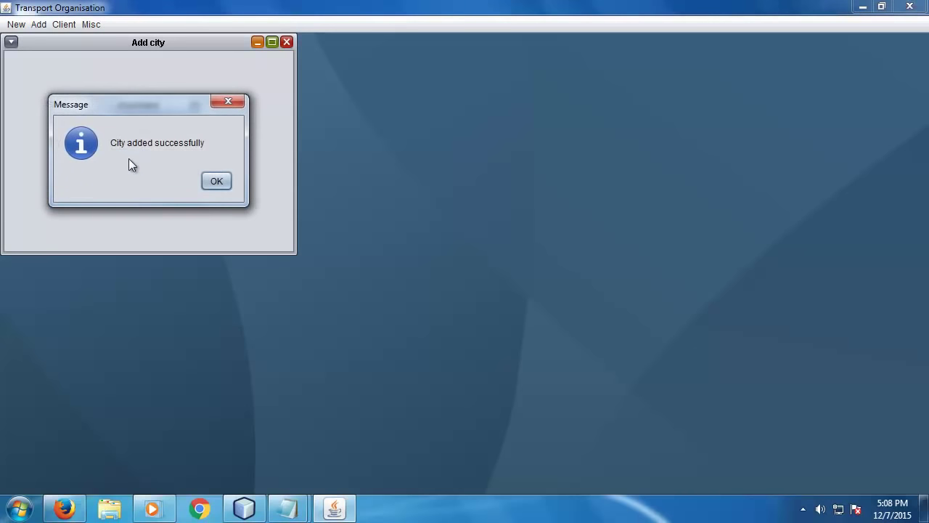
{"action": "left_click", "coordinate": [216, 182]}
{"action": "left_click", "coordinate": [287, 42]}
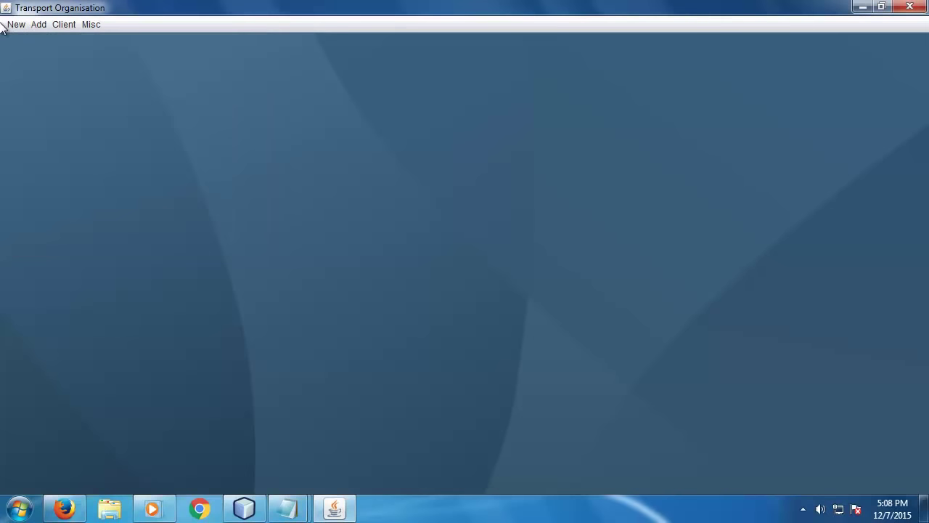
- In a new goods receipt, set the destination to Jharkhand and Ranchi, then close it
{"action": "left_click", "coordinate": [13, 24]}
{"action": "left_click", "coordinate": [24, 39]}
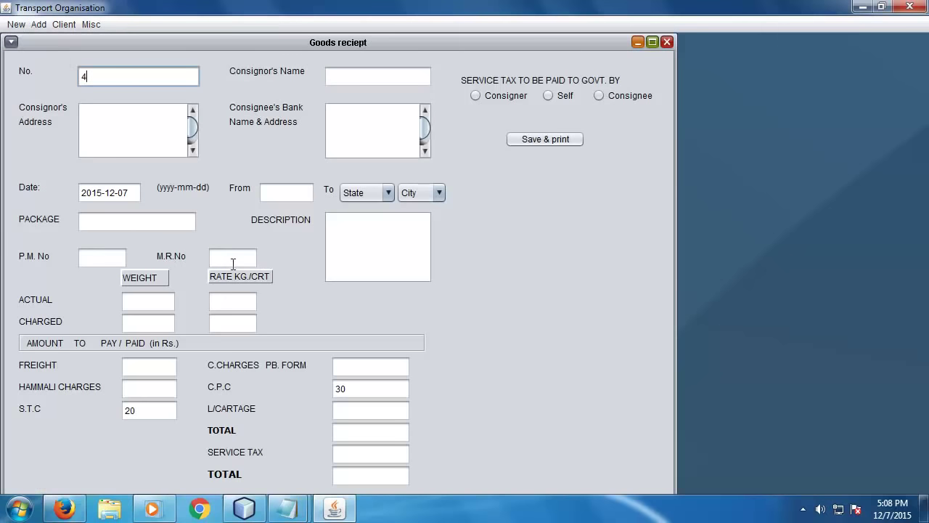
{"action": "left_click", "coordinate": [356, 194]}
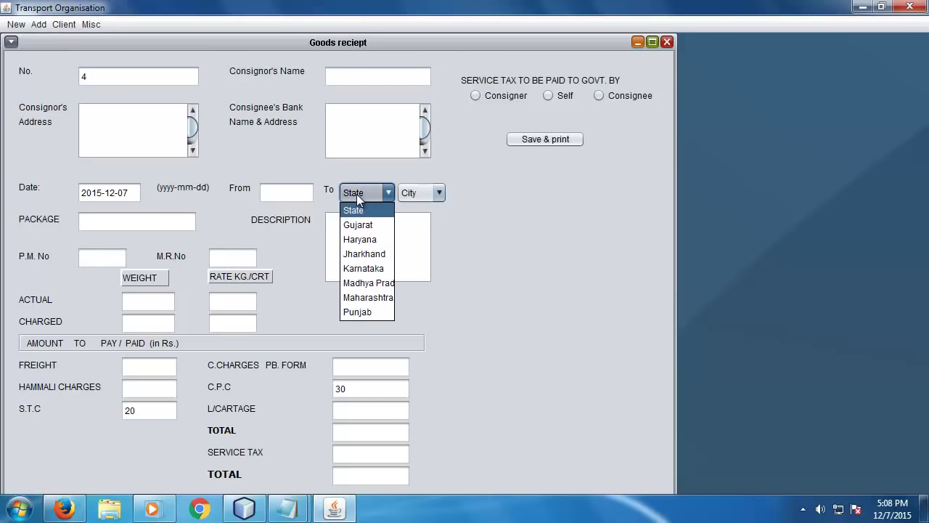
{"action": "left_click", "coordinate": [377, 257]}
{"action": "left_click", "coordinate": [439, 193]}
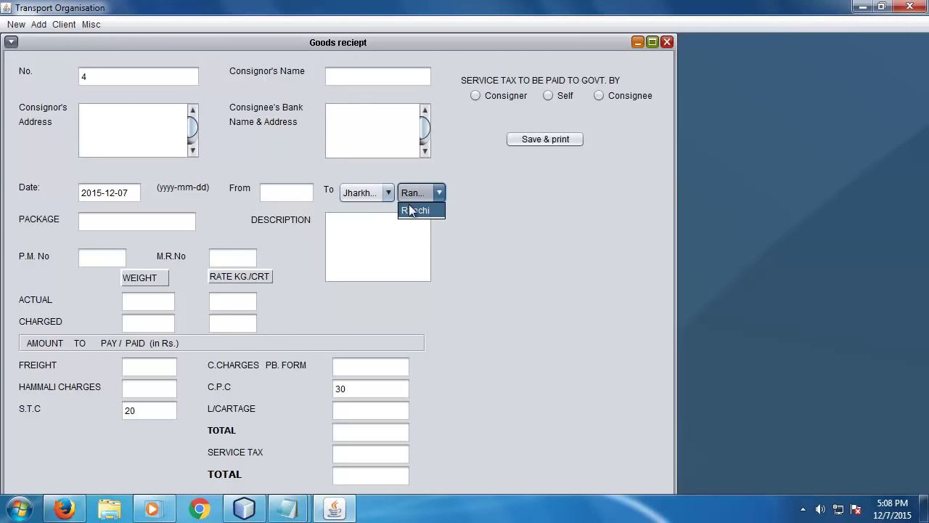
{"action": "left_click", "coordinate": [434, 211]}
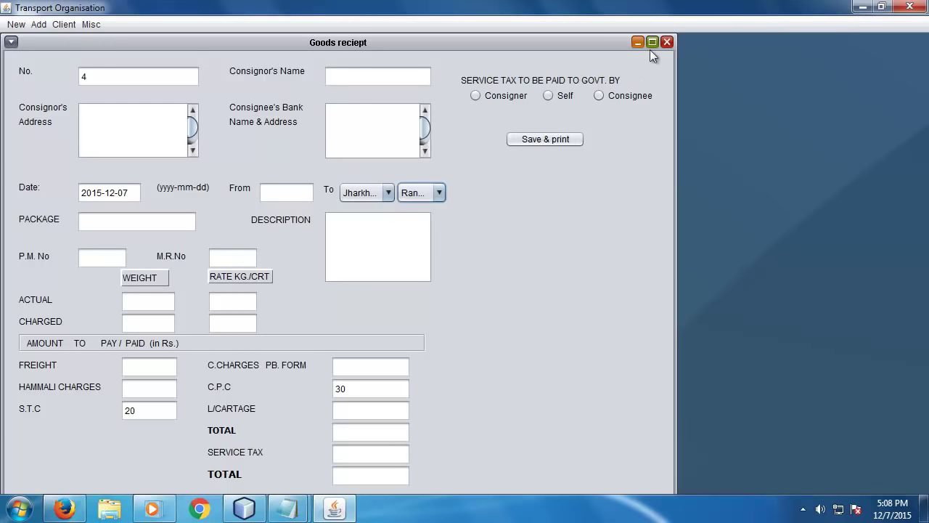
{"action": "left_click", "coordinate": [666, 42]}
{"action": "left_click", "coordinate": [64, 24]}
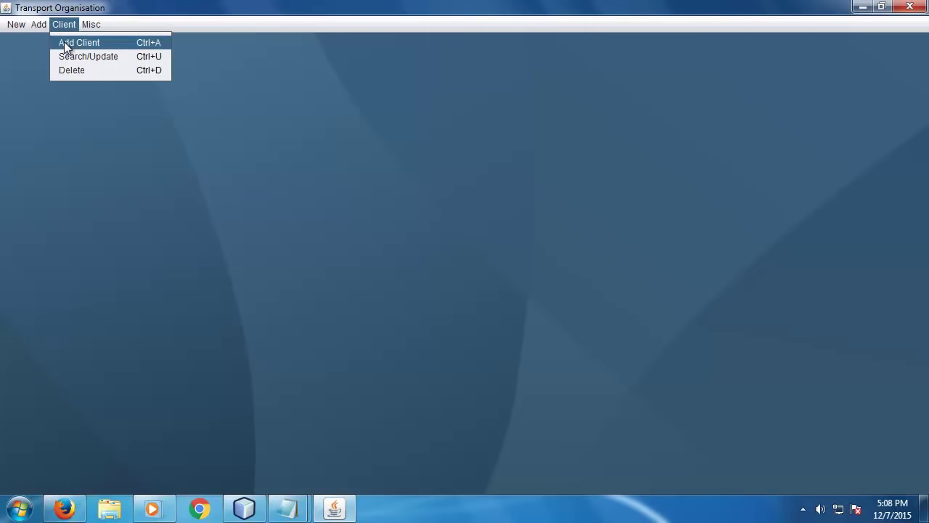
- In a new factory form, enter Factory Id 2 and name M/s KP Industries
{"action": "left_click", "coordinate": [64, 42]}
{"action": "left_click", "coordinate": [148, 84]}
{"action": "type", "text": "2"}
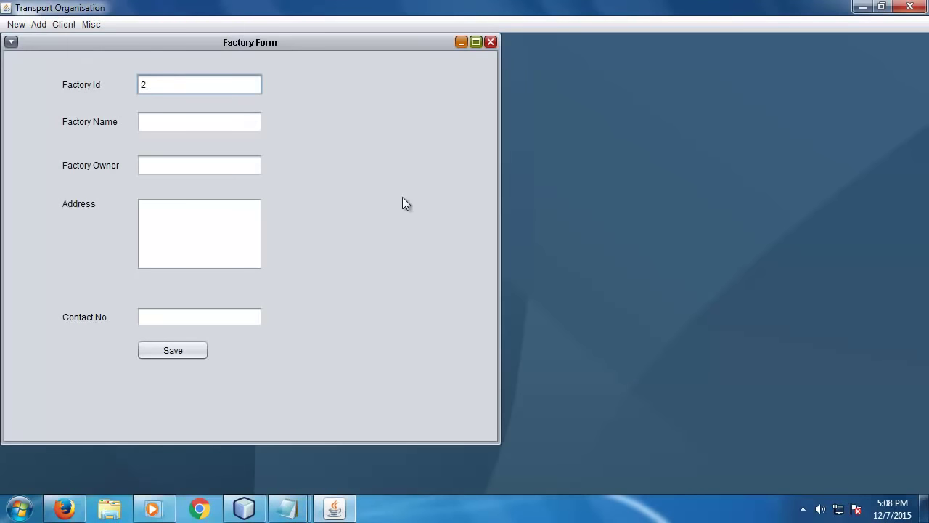
{"action": "left_click", "coordinate": [158, 124]}
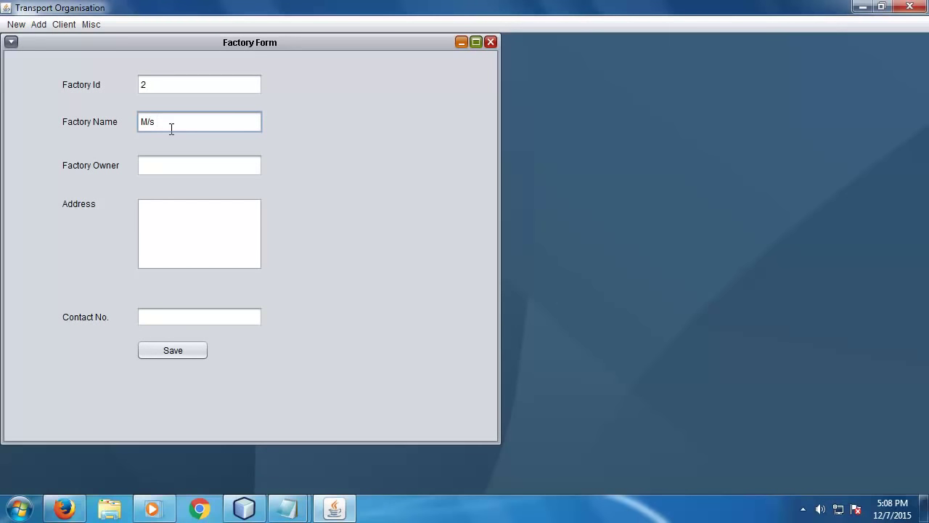
{"action": "type", "text": "M/s KP Industries"}
- Fill in the owner's name, address New Delhi and contact number, then save and close
{"action": "key", "text": "Tab"}
{"action": "type", "text": "M"}
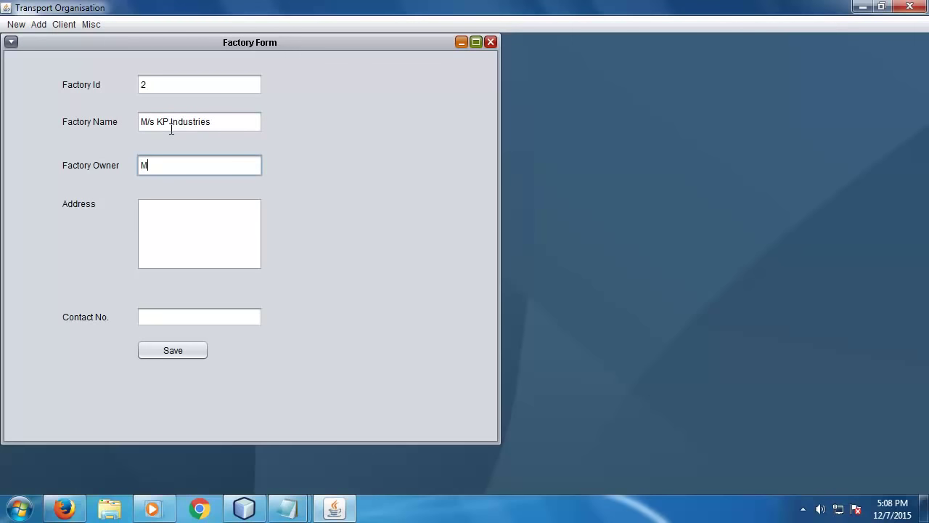
{"action": "type", "text": "r. KP"}
{"action": "key", "text": "Tab"}
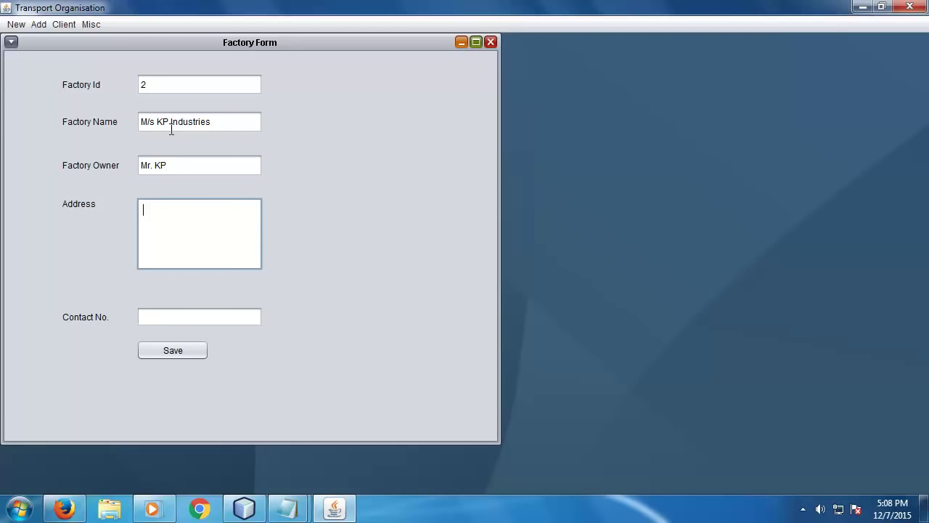
{"action": "type", "text": "New Delhi"}
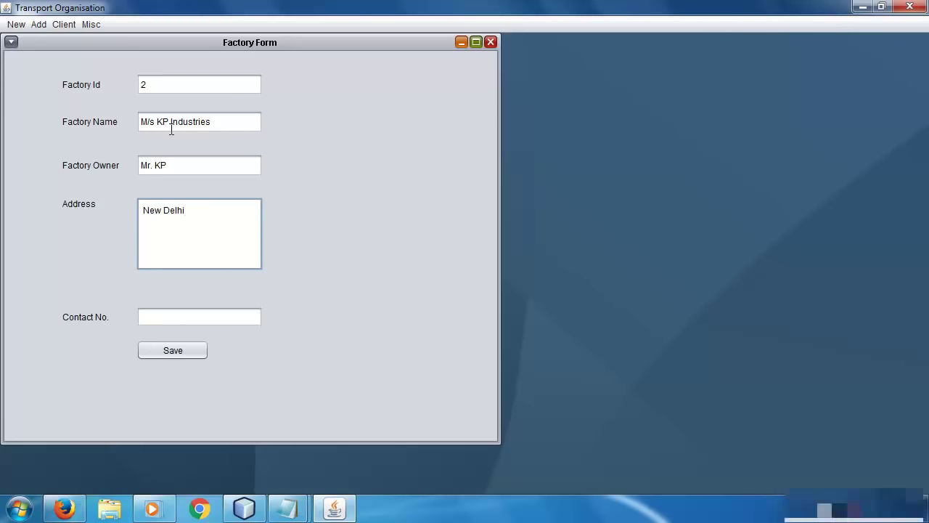
{"action": "key", "text": "Tab"}
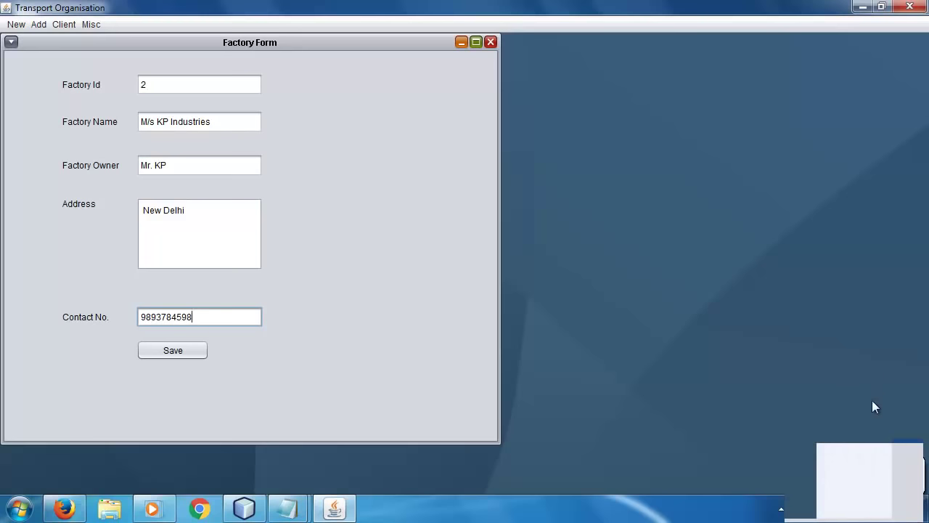
{"action": "left_click", "coordinate": [173, 351]}
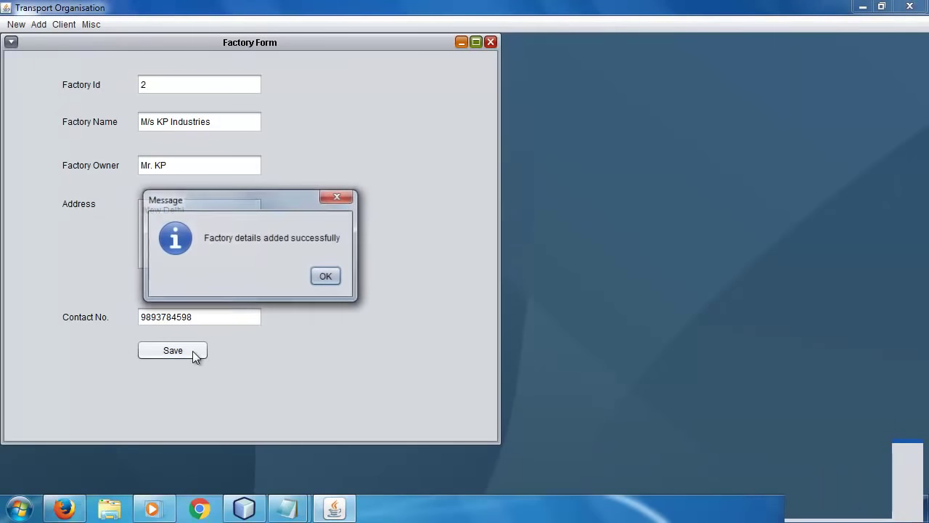
{"action": "left_click", "coordinate": [325, 278]}
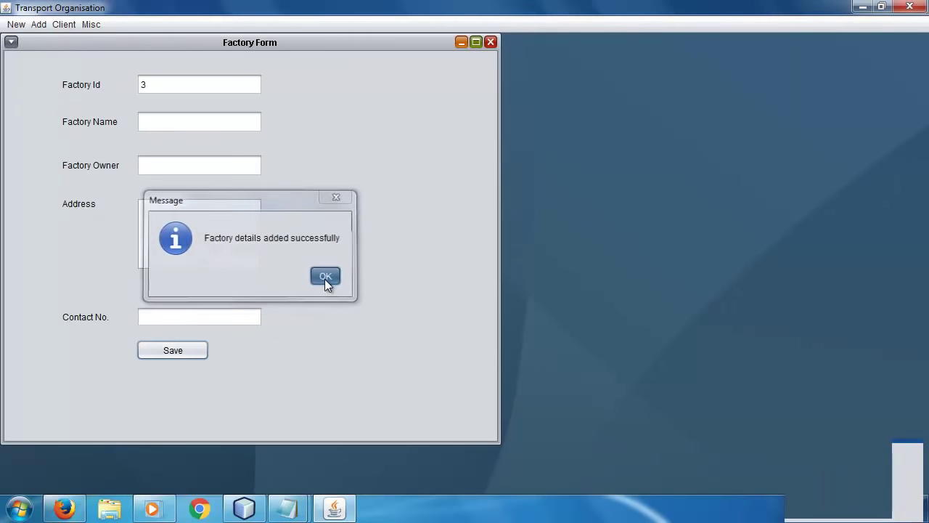
{"action": "left_click", "coordinate": [491, 43]}
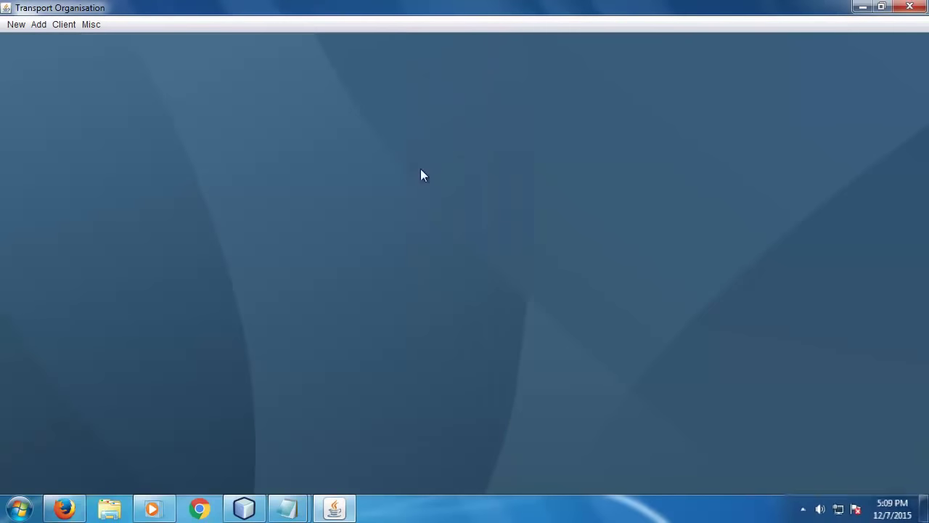
- Search factory Id 2 in Search/Update and replace its contact number with a new one
{"action": "left_click", "coordinate": [60, 26]}
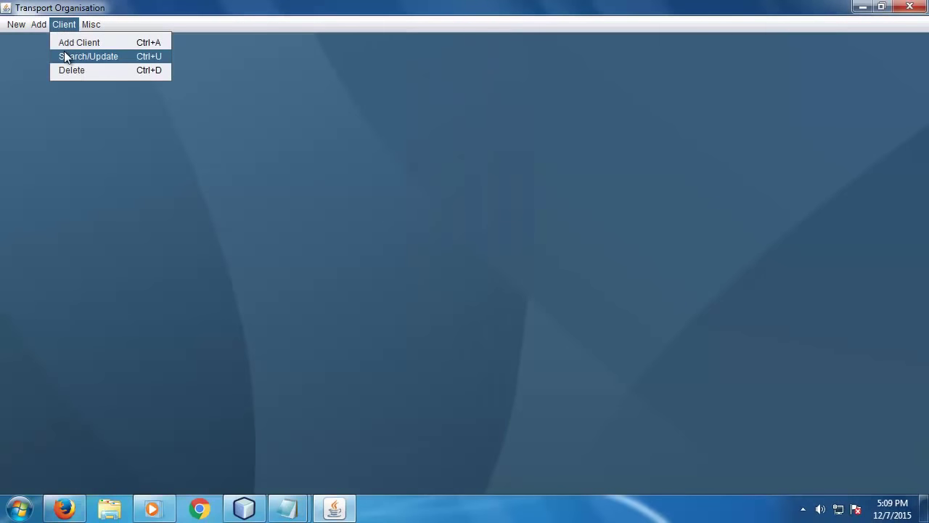
{"action": "left_click", "coordinate": [66, 56]}
{"action": "type", "text": "2"}
{"action": "left_click", "coordinate": [331, 85]}
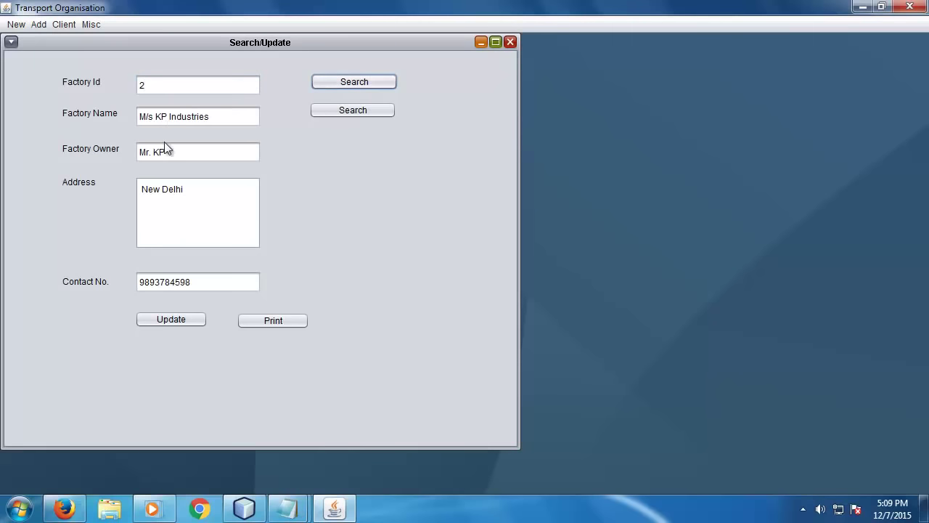
{"action": "left_click", "coordinate": [140, 288]}
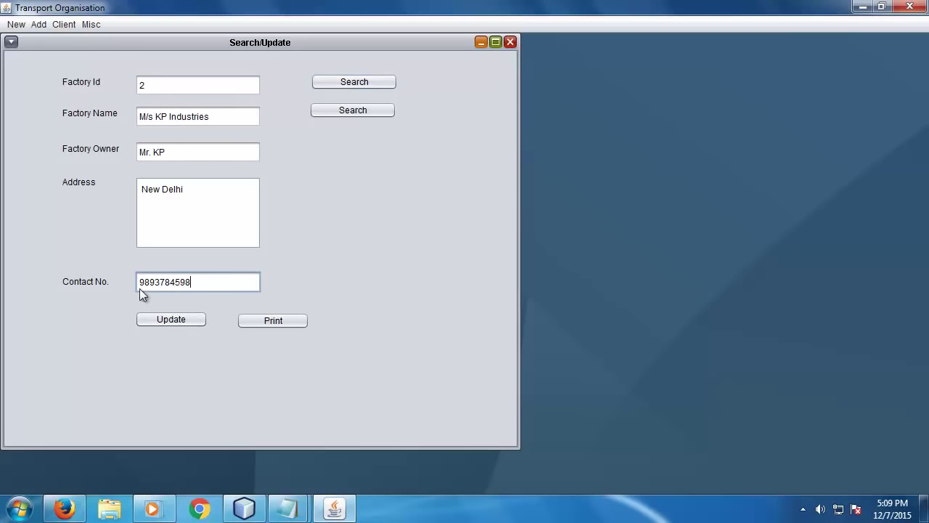
{"action": "left_click_drag", "start_coordinate": [189, 283], "coordinate": [4, 284]}
{"action": "type", "text": "9999999999"}
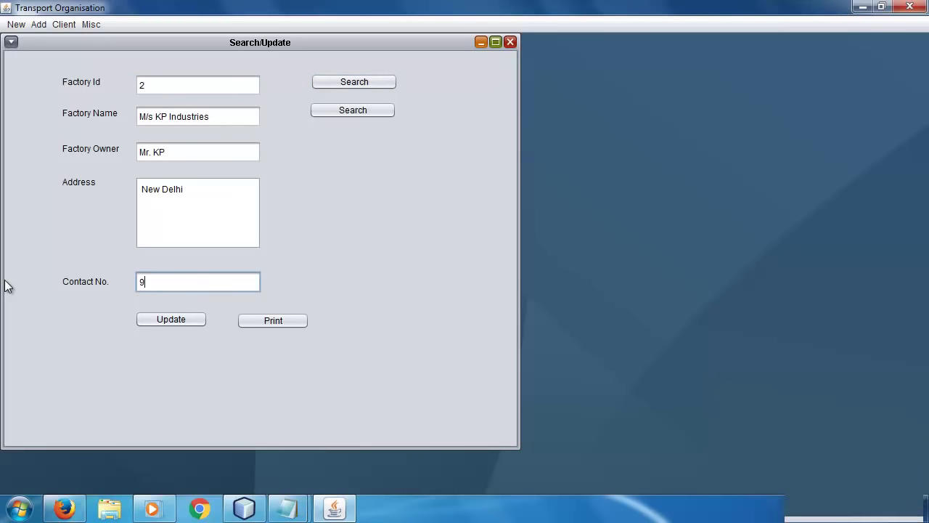
{"action": "left_click", "coordinate": [161, 320]}
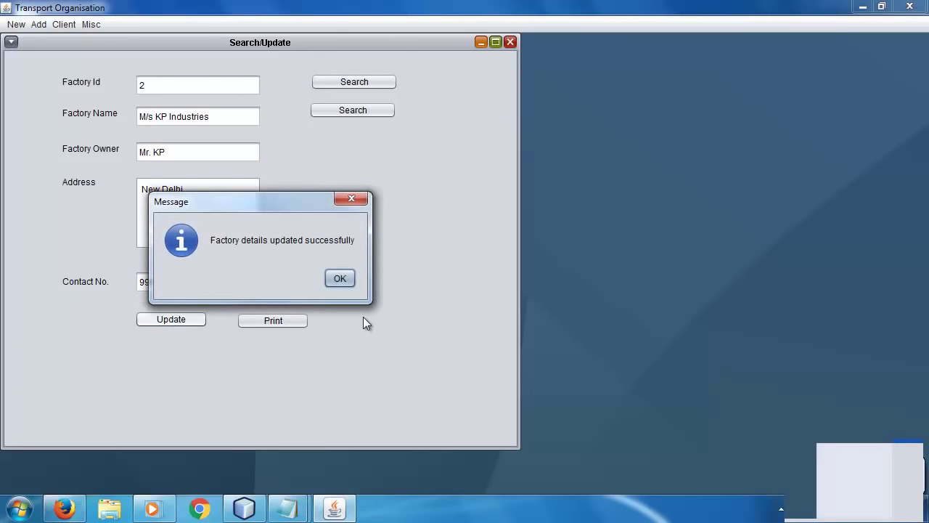
{"action": "left_click", "coordinate": [346, 283]}
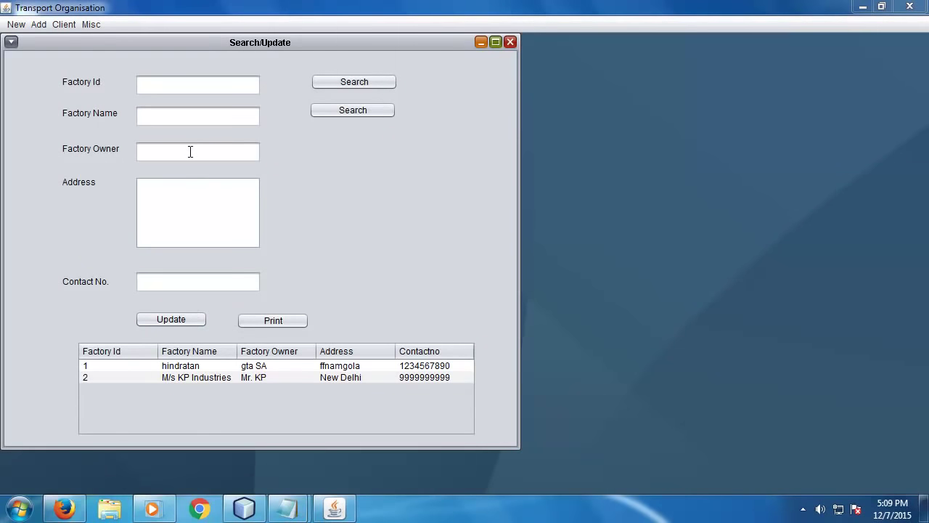
- Look up factory Id 1 and replace its owner with a new owner name
{"action": "left_click", "coordinate": [179, 86]}
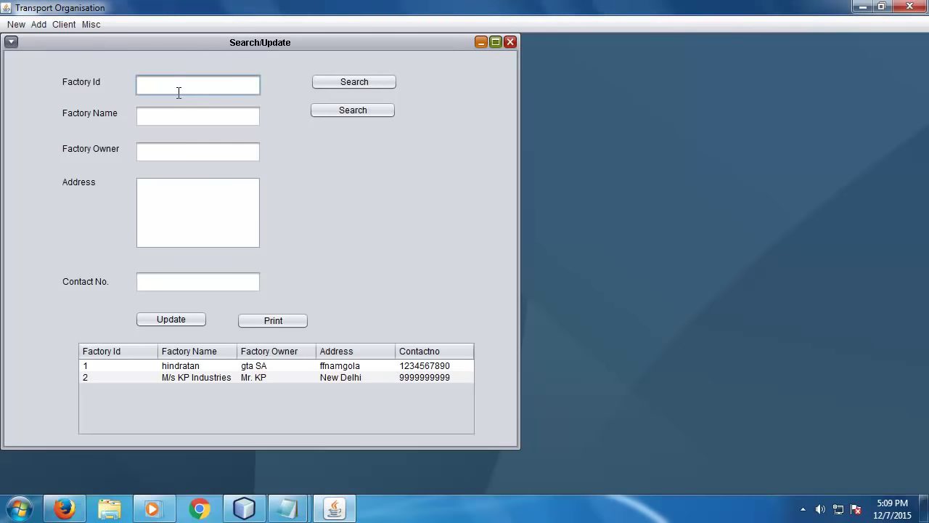
{"action": "type", "text": "1"}
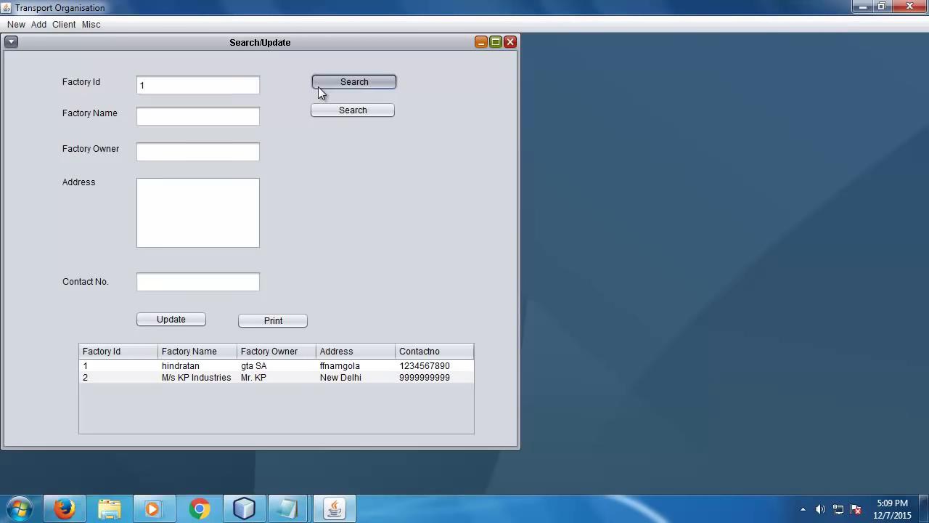
{"action": "left_click", "coordinate": [323, 85]}
{"action": "left_click_drag", "start_coordinate": [242, 213], "coordinate": [118, 193]}
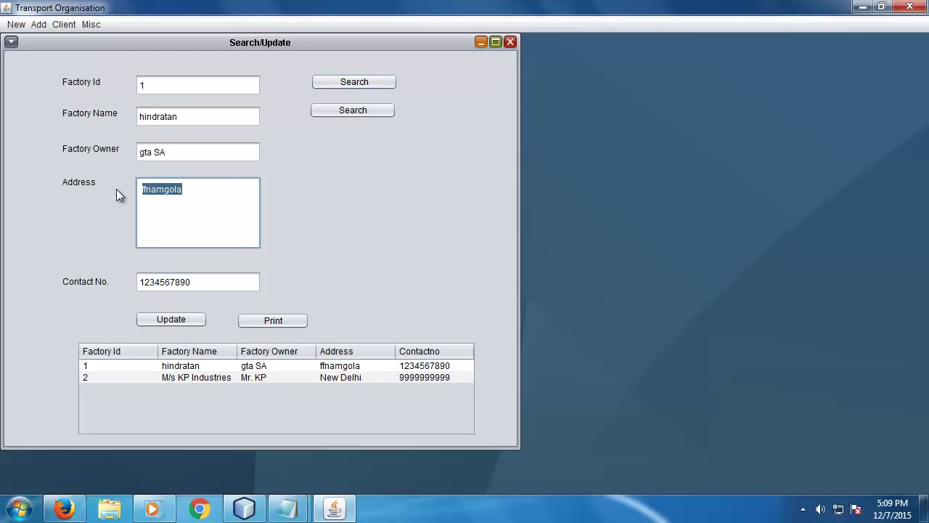
{"action": "left_click_drag", "start_coordinate": [178, 152], "coordinate": [103, 154]}
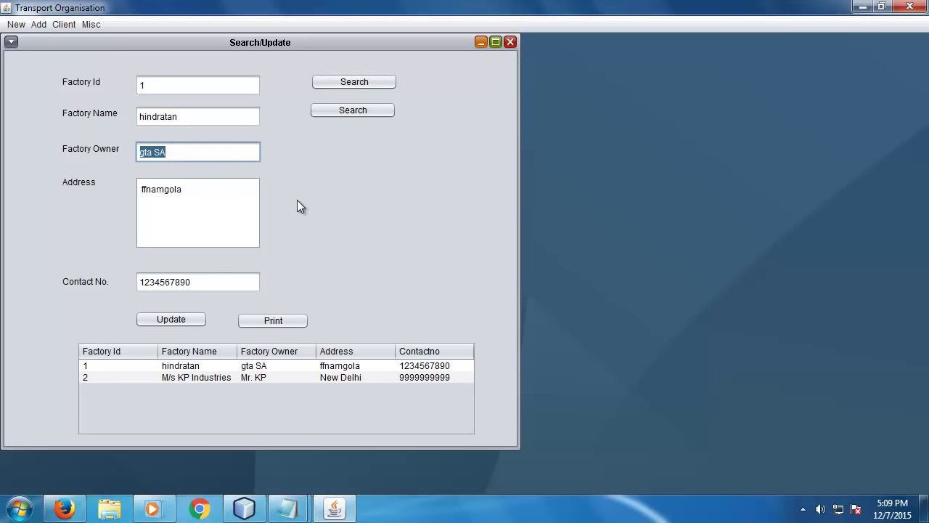
{"action": "type", "text": "Mr. Ratan"}
- Rename factory 1 to M/s Ratan Industries, address Faridabad, new contact number, and update
{"action": "left_click_drag", "start_coordinate": [203, 118], "coordinate": [95, 118]}
{"action": "type", "text": "Ratan"}
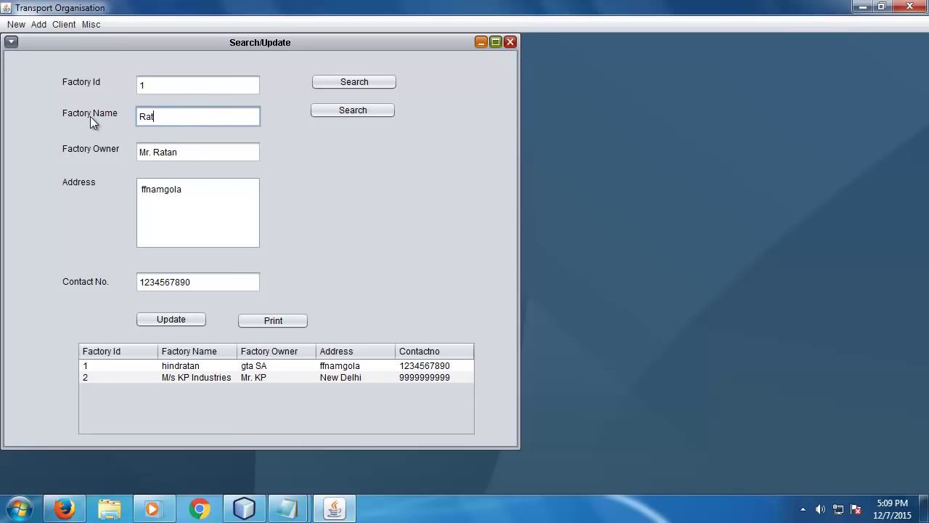
{"action": "type", "text": "M/s "}
{"action": "type", "text": " Indutri"}
{"action": "key", "text": "BackSpace"}
{"action": "key", "text": "BackSpace"}
{"action": "key", "text": "BackSpace"}
{"action": "type", "text": "stries"}
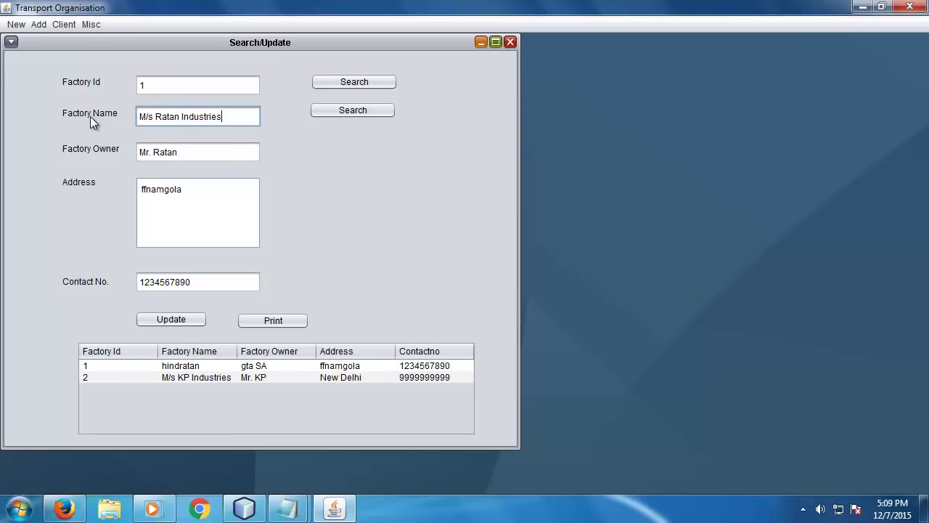
{"action": "left_click_drag", "start_coordinate": [186, 190], "coordinate": [72, 190]}
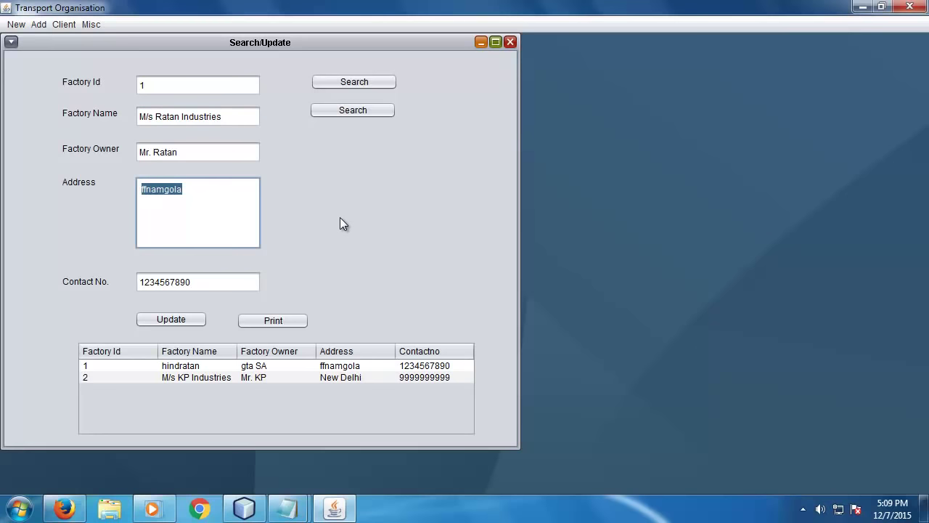
{"action": "type", "text": "Faridabad"}
{"action": "left_click_drag", "start_coordinate": [218, 282], "coordinate": [37, 283]}
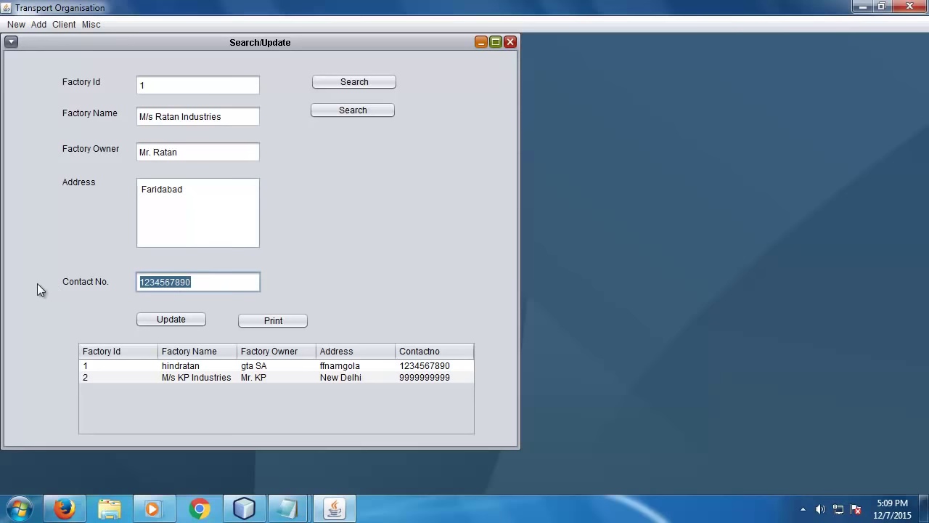
{"action": "type", "text": "8888888888"}
{"action": "left_click", "coordinate": [172, 319]}
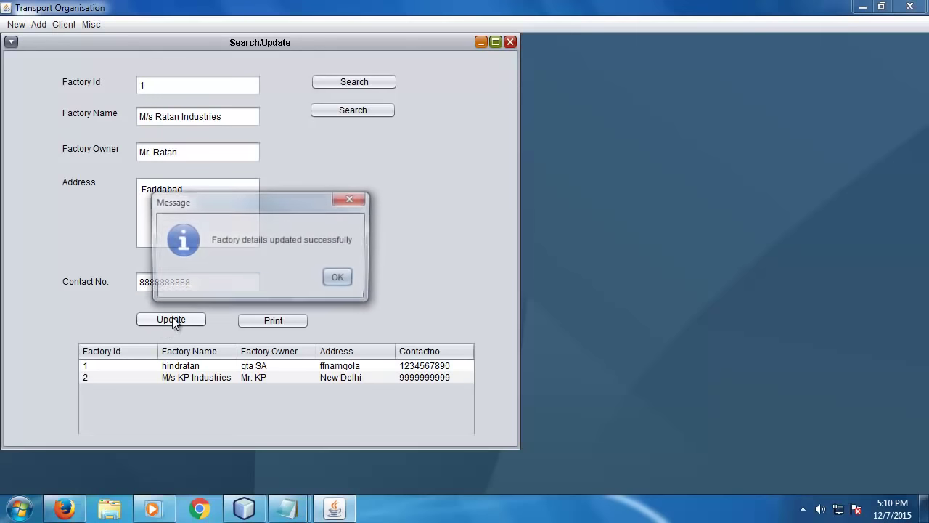
{"action": "left_click", "coordinate": [338, 279]}
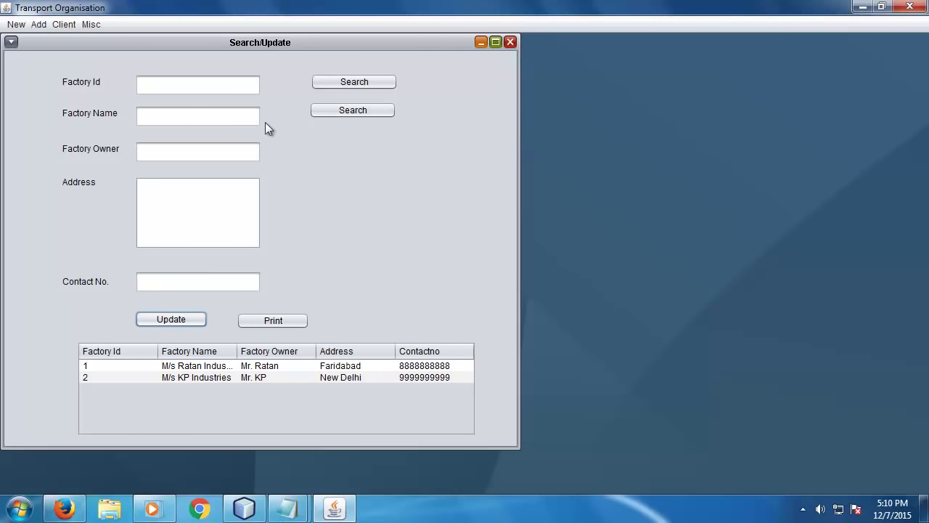
{"action": "left_click", "coordinate": [191, 85]}
- Look up factory 1 and print the factory list to Microsoft XPS Document Writer
{"action": "type", "text": "1"}
{"action": "left_click", "coordinate": [345, 82]}
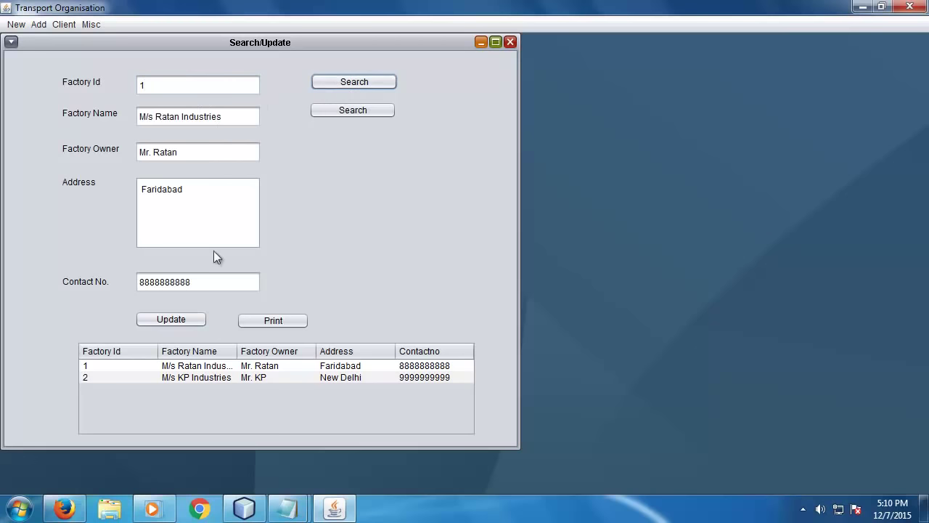
{"action": "left_click", "coordinate": [291, 321]}
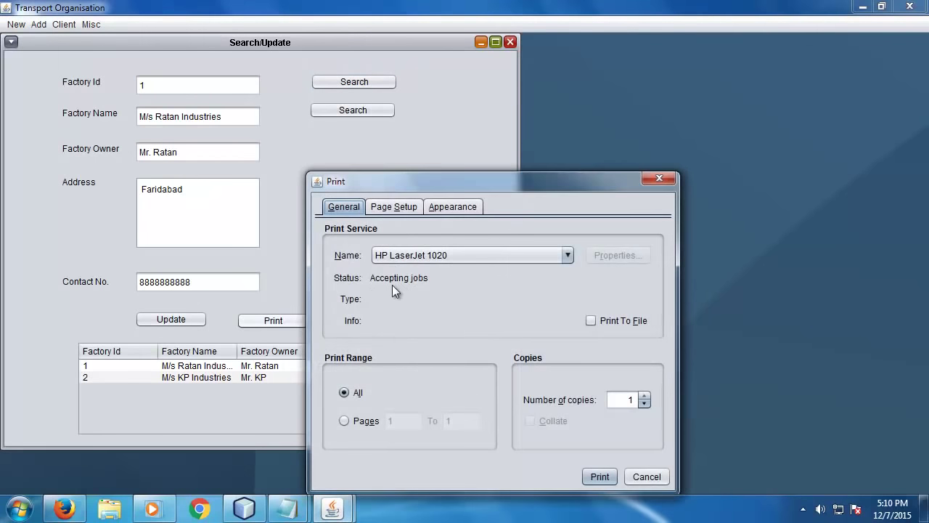
{"action": "left_click_drag", "start_coordinate": [479, 179], "coordinate": [644, 51]}
{"action": "left_click", "coordinate": [617, 126]}
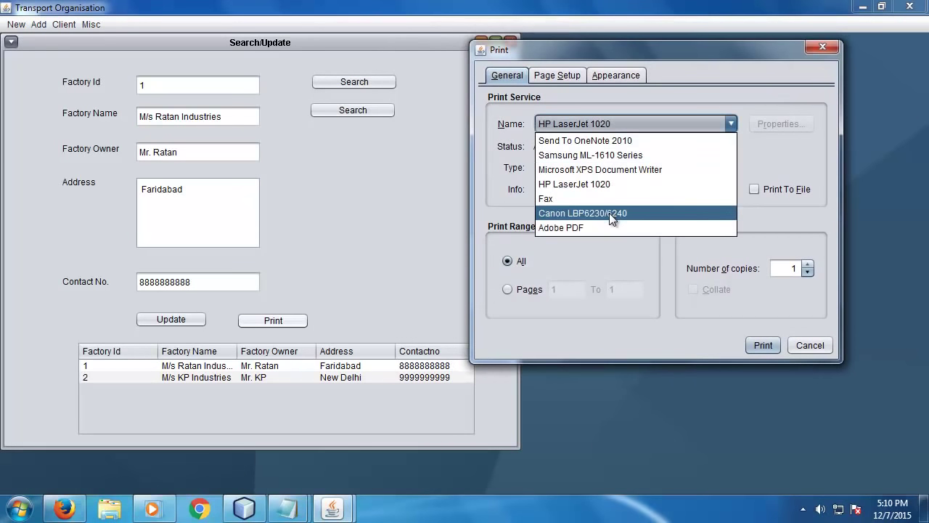
{"action": "left_click", "coordinate": [616, 170]}
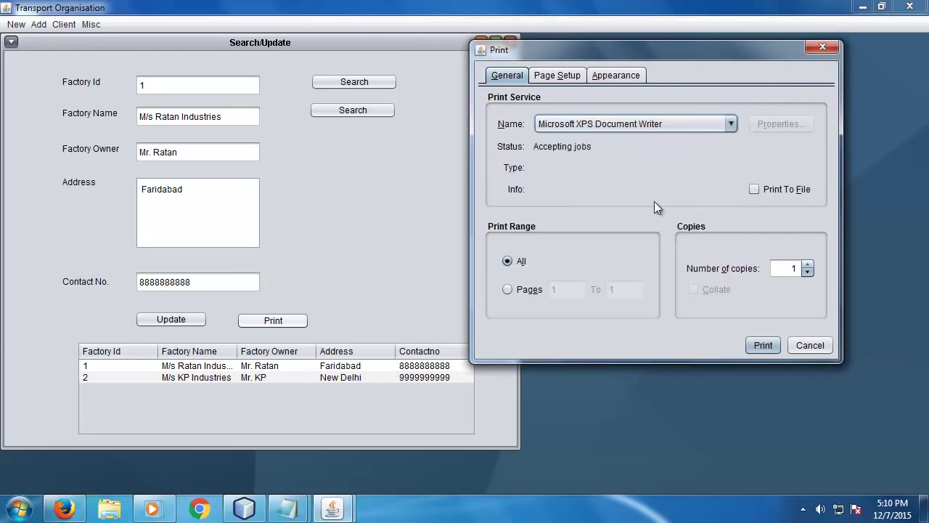
- Set A4 landscape page setup and save the printout as companies.xps
{"action": "left_click", "coordinate": [562, 75]}
{"action": "left_click", "coordinate": [552, 122]}
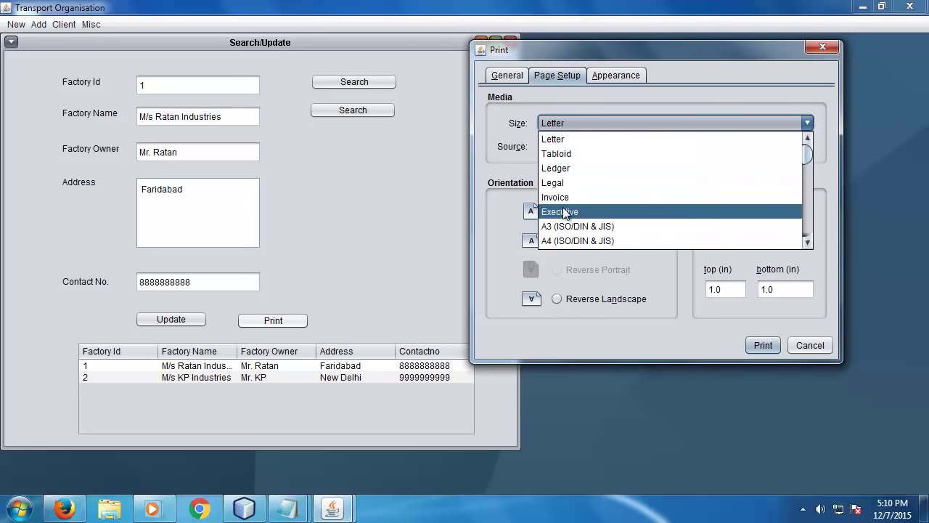
{"action": "left_click", "coordinate": [577, 240]}
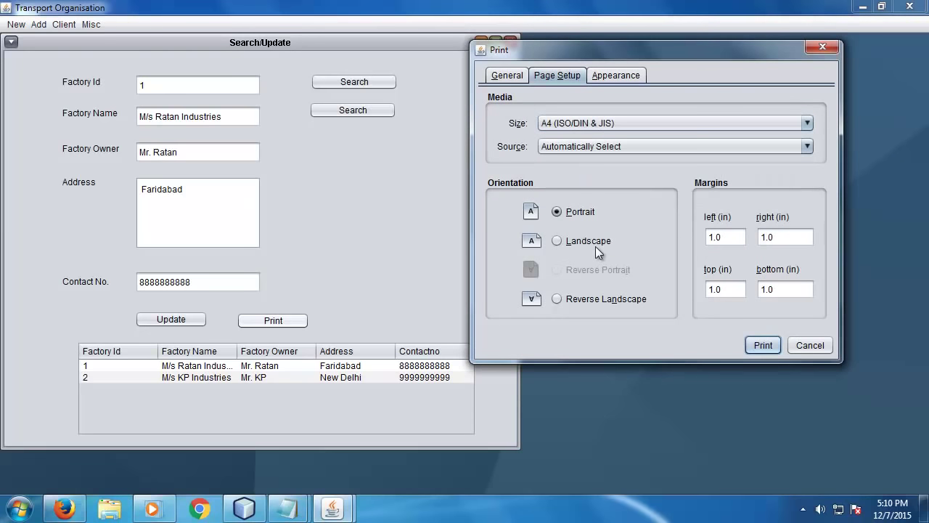
{"action": "left_click", "coordinate": [593, 244]}
{"action": "left_click", "coordinate": [755, 347]}
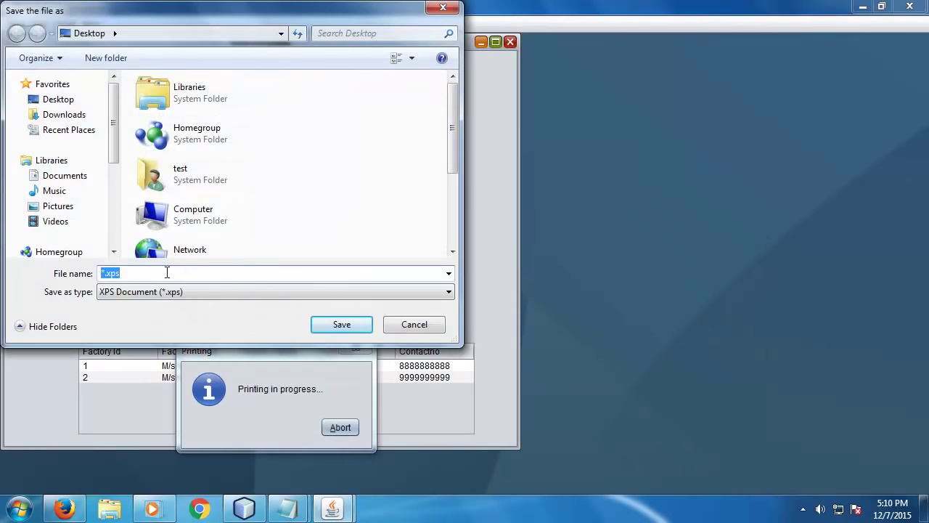
{"action": "type", "text": "companies"}
{"action": "key", "text": "Return"}
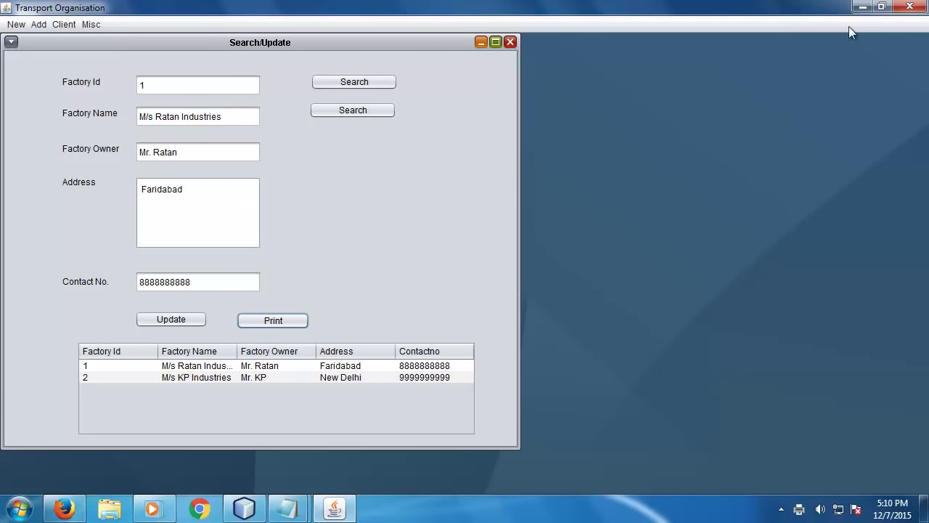
{"action": "left_click", "coordinate": [862, 7]}
- Open companies.xps, view the two-row factory table at fit and 150% zoom, then close it
{"action": "double_click", "coordinate": [31, 356]}
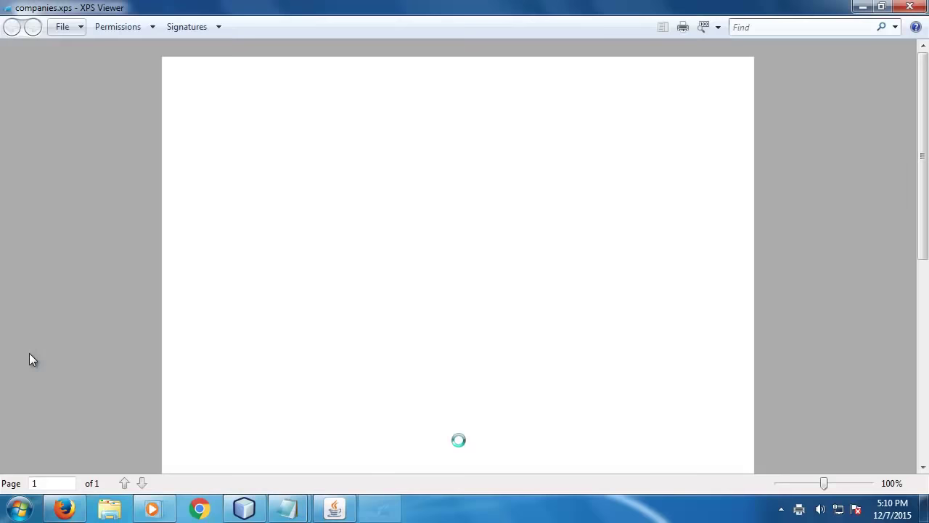
{"action": "scroll", "coordinate": [419, 272], "scroll_direction": "down", "scroll_amount": 4}
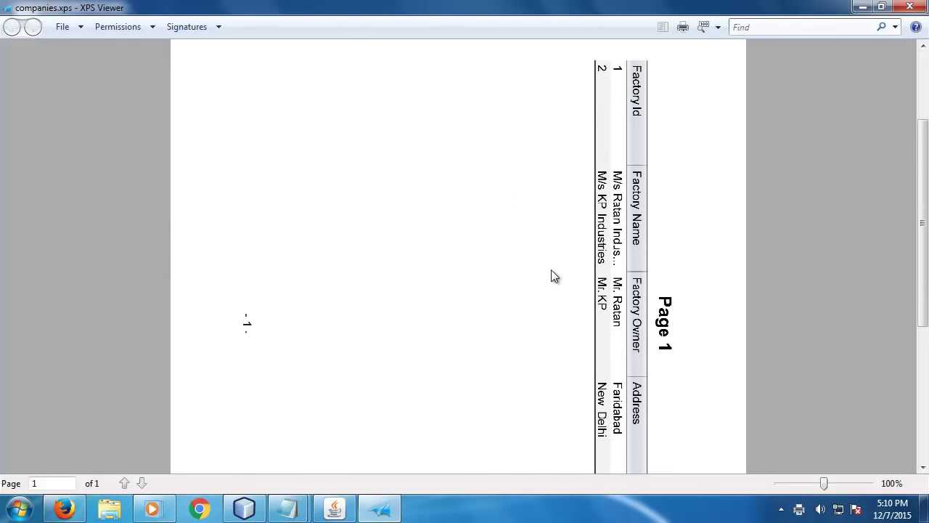
{"action": "scroll", "coordinate": [551, 267], "scroll_direction": "down", "scroll_amount": 7}
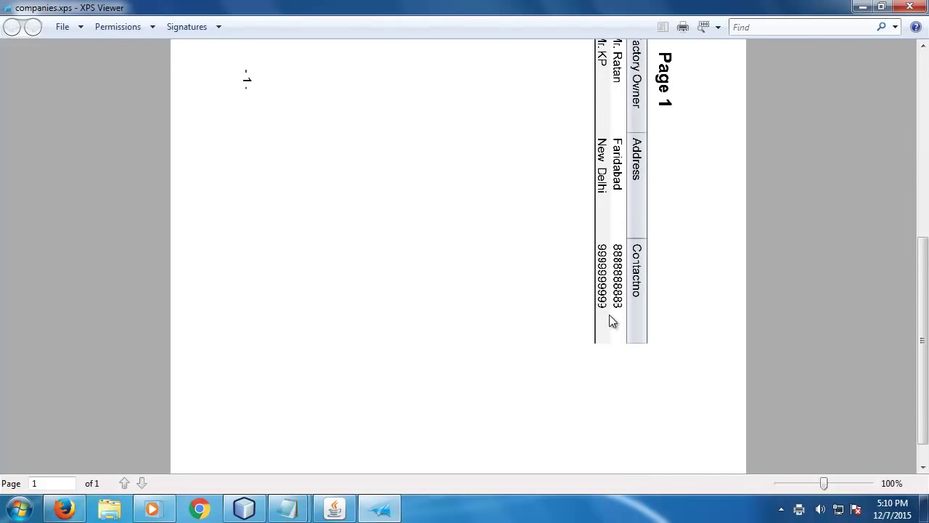
{"action": "scroll", "coordinate": [517, 315], "scroll_direction": "up", "scroll_amount": 11}
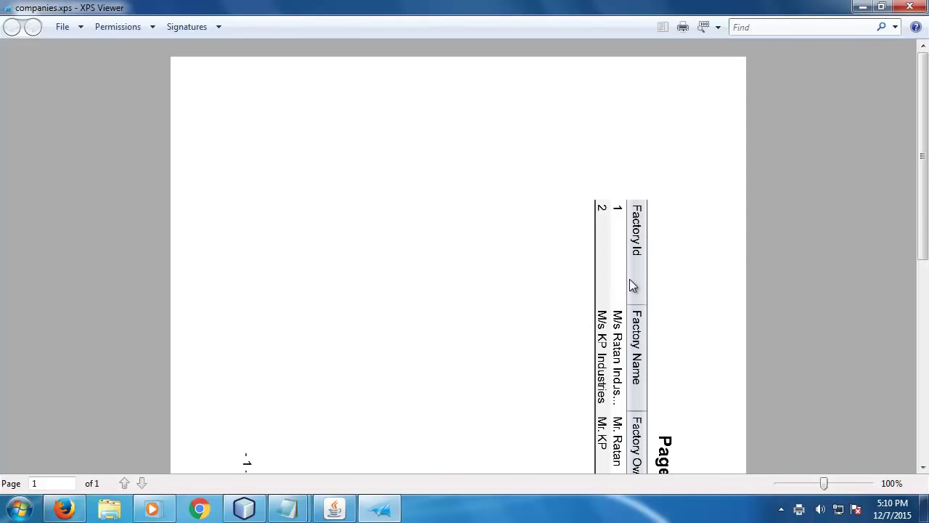
{"action": "scroll", "coordinate": [630, 279], "scroll_direction": "down", "scroll_amount": 4}
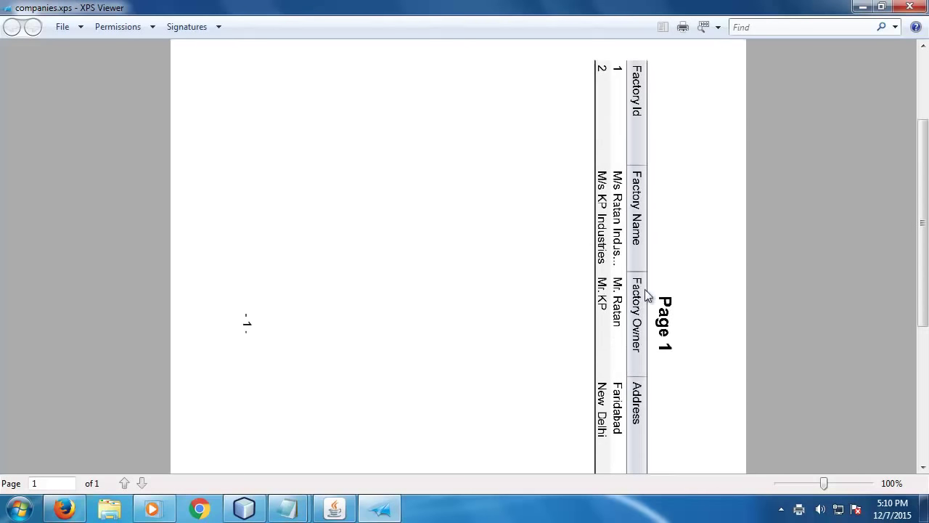
{"action": "left_click", "coordinate": [705, 27]}
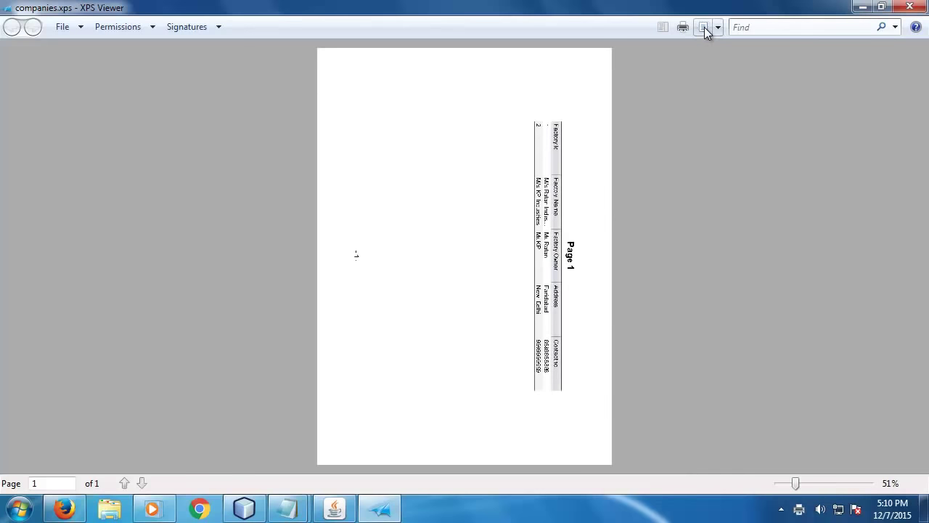
{"action": "left_click", "coordinate": [704, 27]}
{"action": "scroll", "coordinate": [752, 314], "scroll_direction": "down", "scroll_amount": 10}
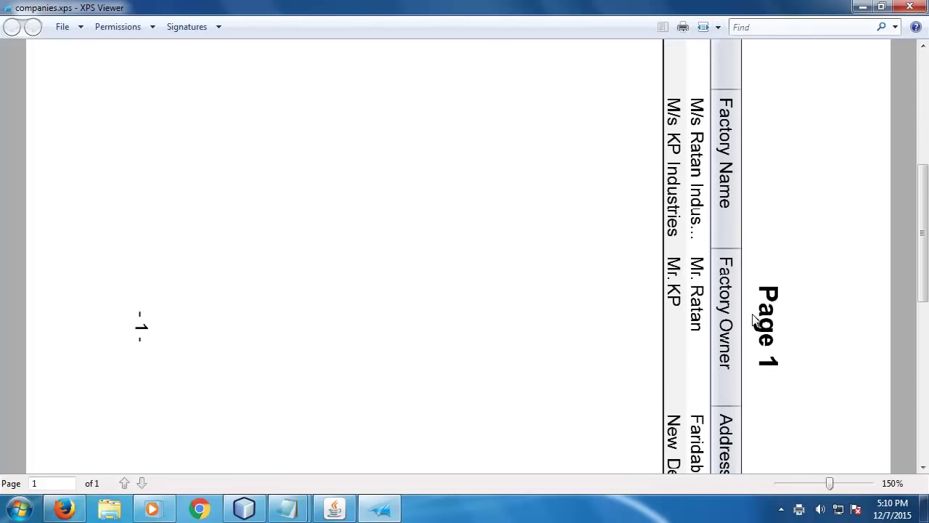
{"action": "scroll", "coordinate": [753, 314], "scroll_direction": "down", "scroll_amount": 5}
{"action": "left_click", "coordinate": [910, 7]}
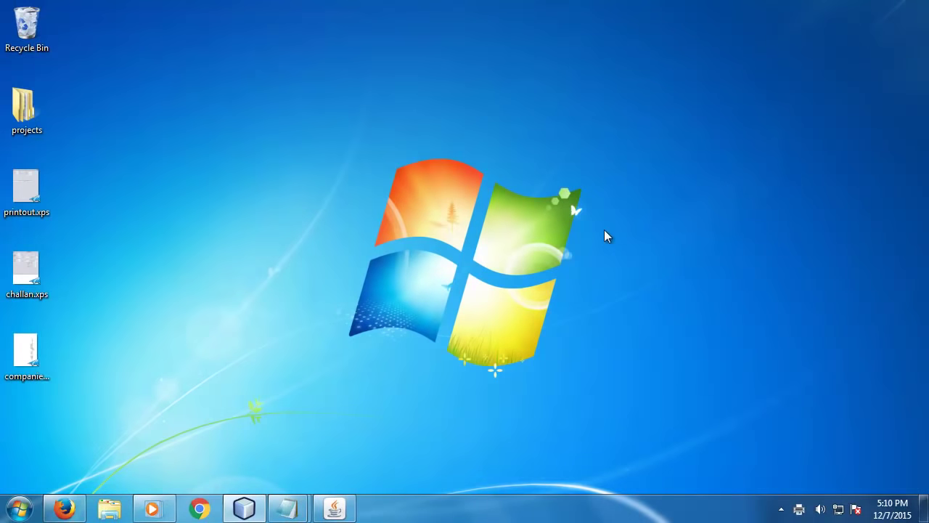
- Restore the app, look up factory Id 1 in the Client Delete form, then close it
{"action": "left_click", "coordinate": [334, 508]}
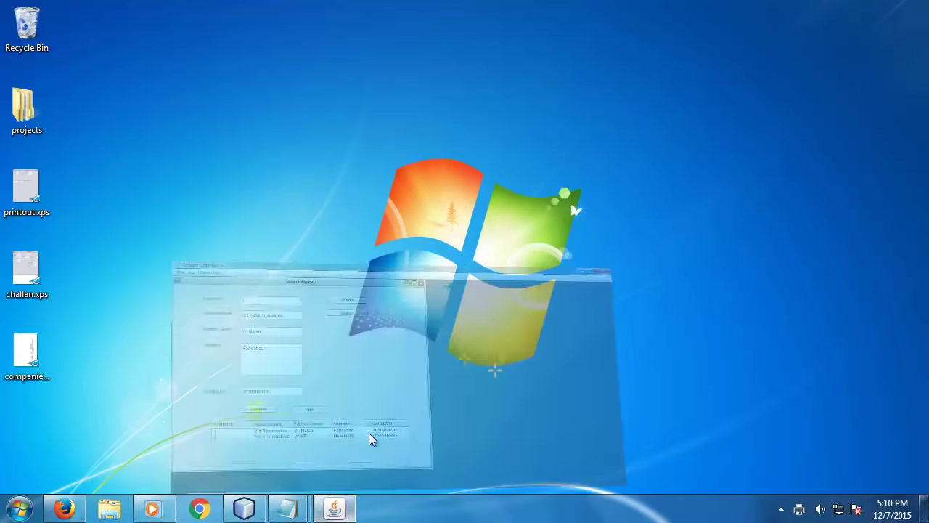
{"action": "left_click", "coordinate": [511, 43]}
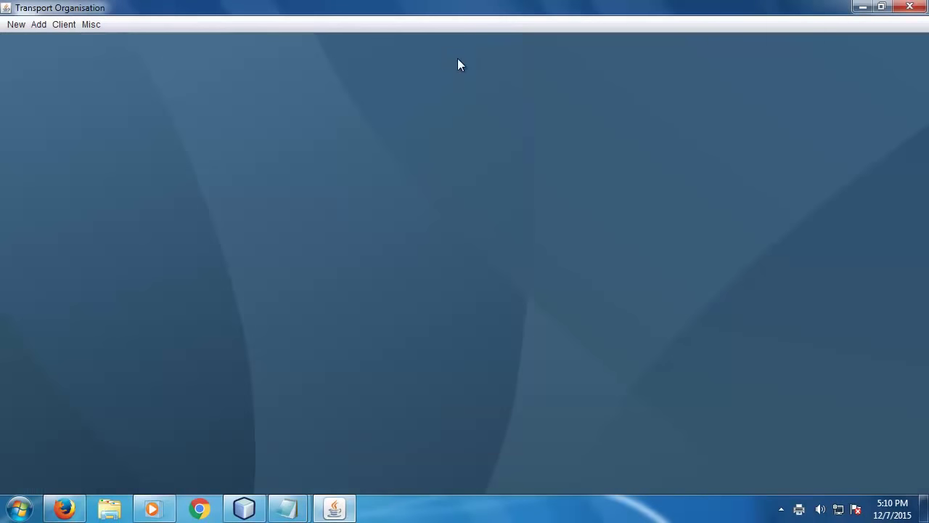
{"action": "left_click", "coordinate": [58, 25]}
{"action": "left_click", "coordinate": [68, 61]}
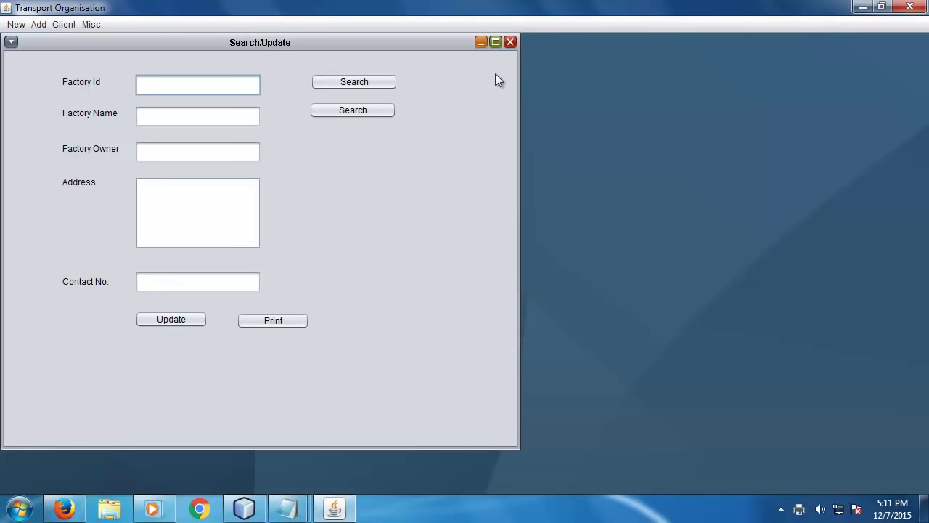
{"action": "left_click", "coordinate": [510, 42]}
{"action": "left_click", "coordinate": [64, 26]}
{"action": "left_click", "coordinate": [68, 71]}
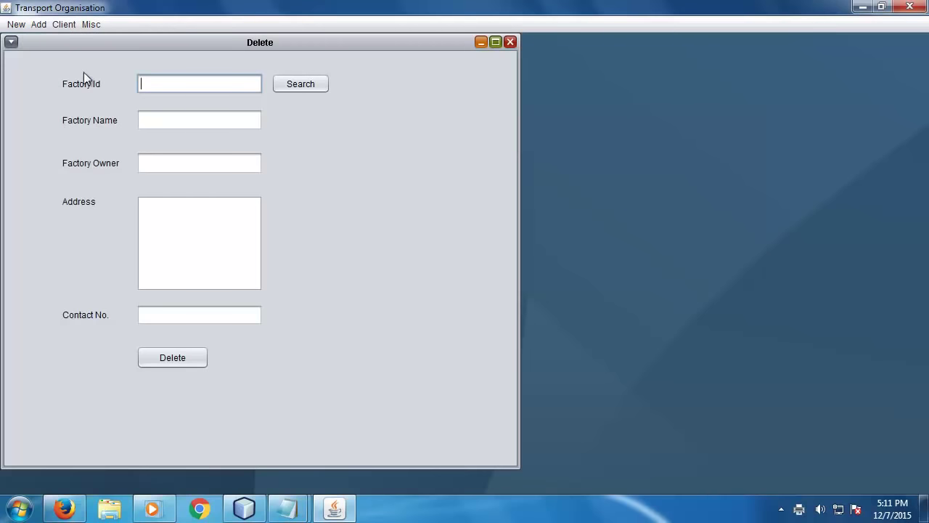
{"action": "type", "text": "1"}
{"action": "left_click", "coordinate": [279, 89]}
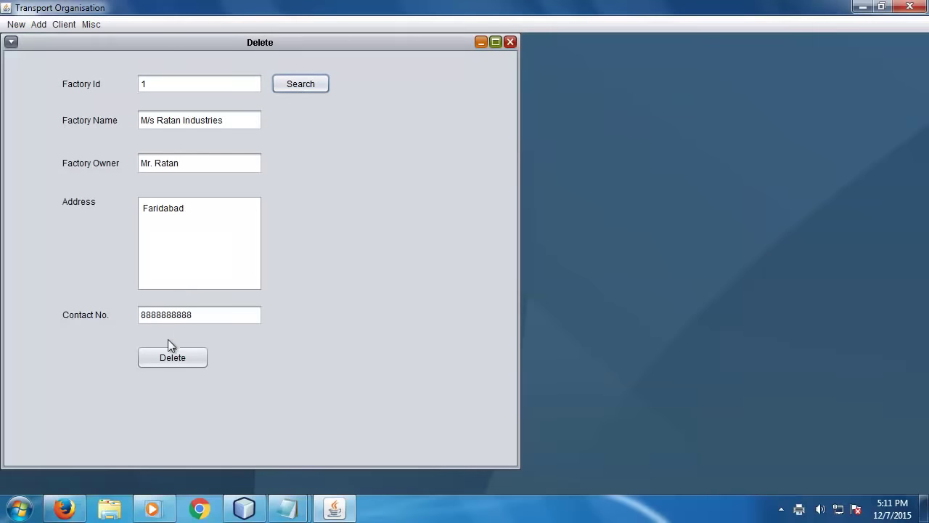
{"action": "left_click", "coordinate": [510, 41]}
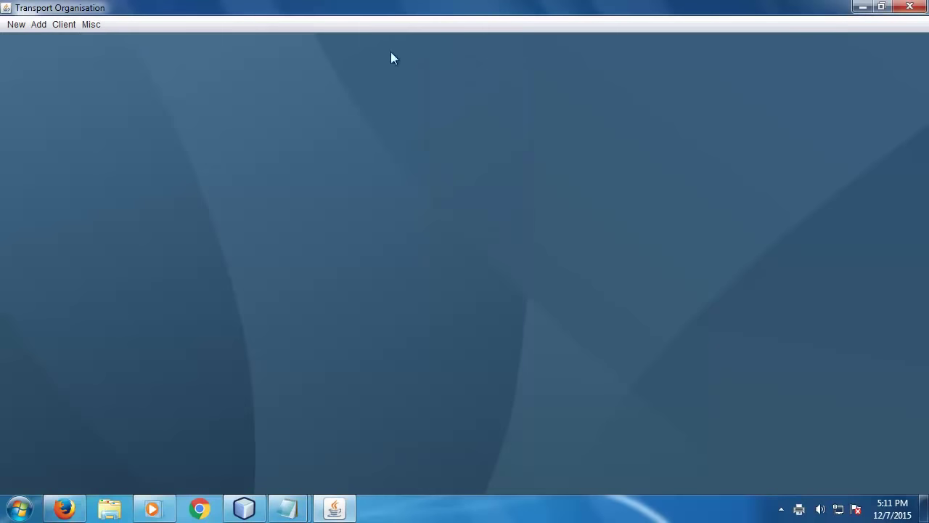
- Sign out via Misc > Signout and log back in as admin with the admin password
{"action": "left_click", "coordinate": [97, 24]}
{"action": "left_click", "coordinate": [103, 45]}
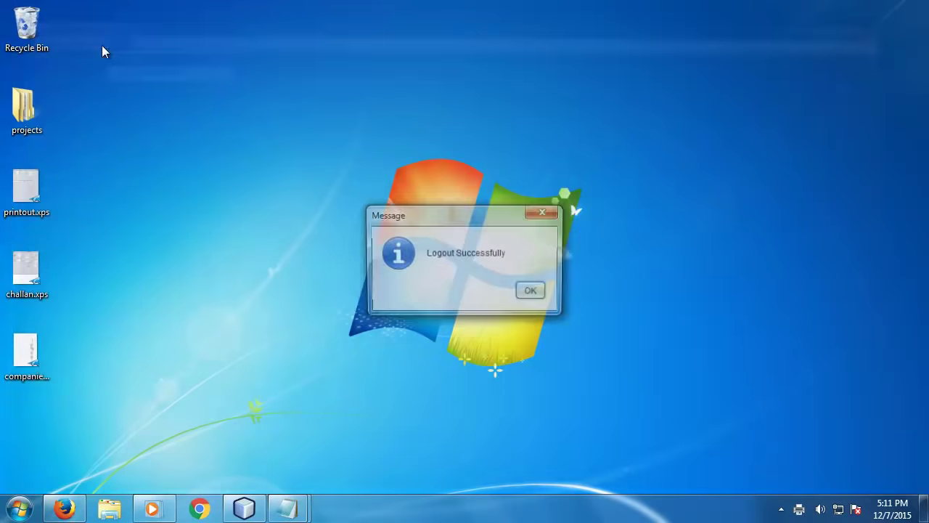
{"action": "left_click", "coordinate": [518, 292]}
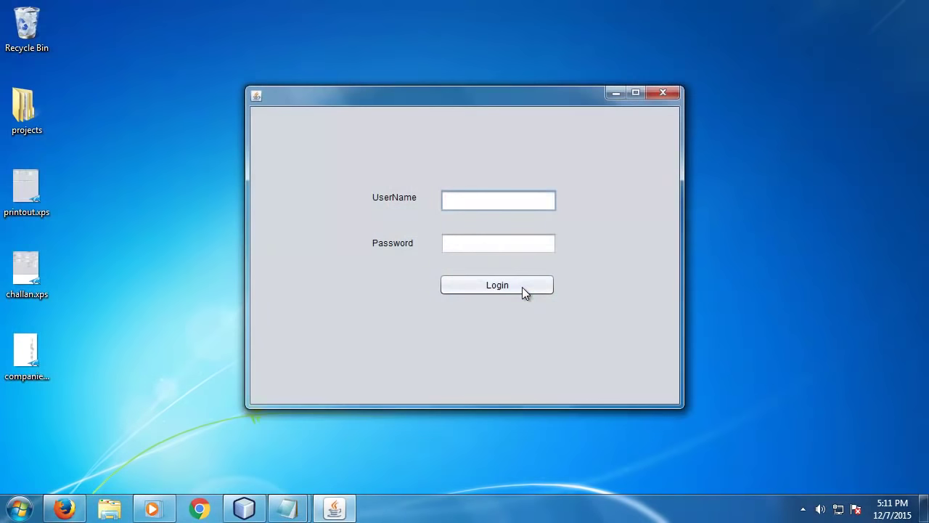
{"action": "type", "text": "admin"}
{"action": "left_click", "coordinate": [466, 244]}
{"action": "type", "text": "123"}
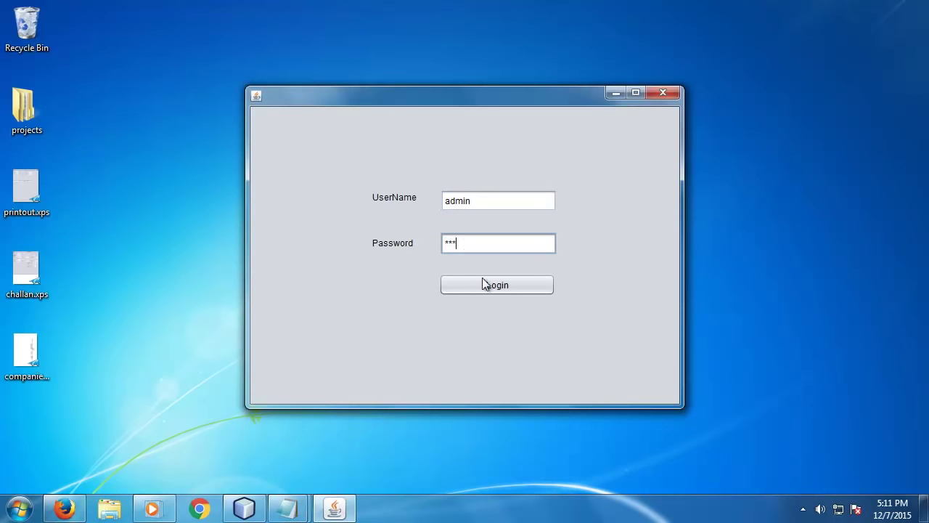
{"action": "left_click", "coordinate": [485, 284]}
{"action": "left_click", "coordinate": [30, 25]}
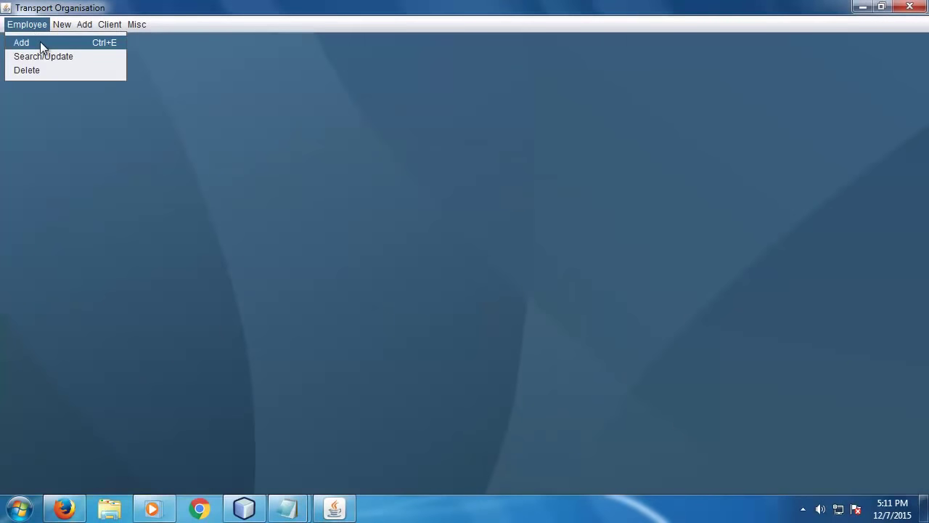
- Start a new employee record with the employee's name and address New Delhi
{"action": "left_click", "coordinate": [29, 42]}
{"action": "left_click", "coordinate": [186, 96]}
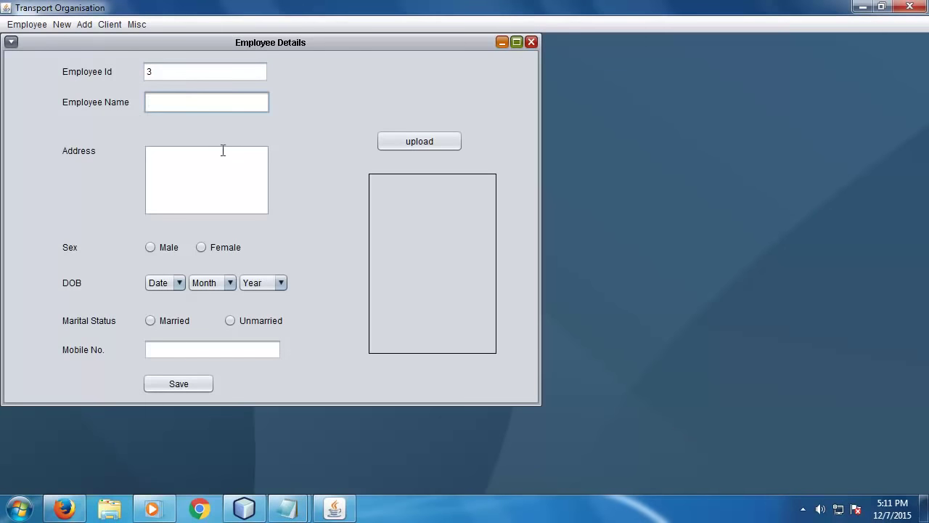
{"action": "type", "text": "Sunil"}
{"action": "key", "text": "Tab"}
{"action": "key", "text": "Tab"}
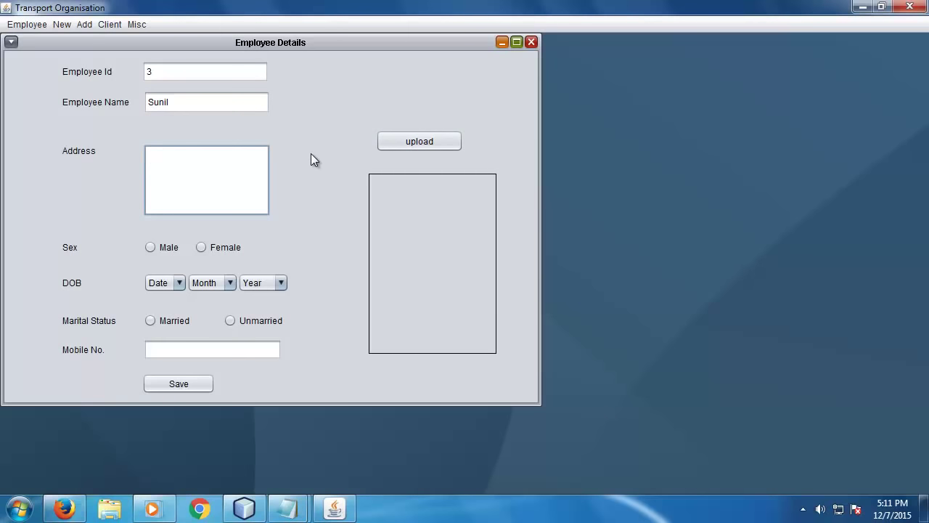
{"action": "type", "text": "New Delhi"}
- Set sex Male, birth date 02/04/1993, status Married, and enter a mobile number
{"action": "left_click", "coordinate": [171, 247]}
{"action": "left_click", "coordinate": [165, 284]}
{"action": "left_click", "coordinate": [161, 327]}
{"action": "left_click", "coordinate": [212, 282]}
{"action": "left_click", "coordinate": [207, 357]}
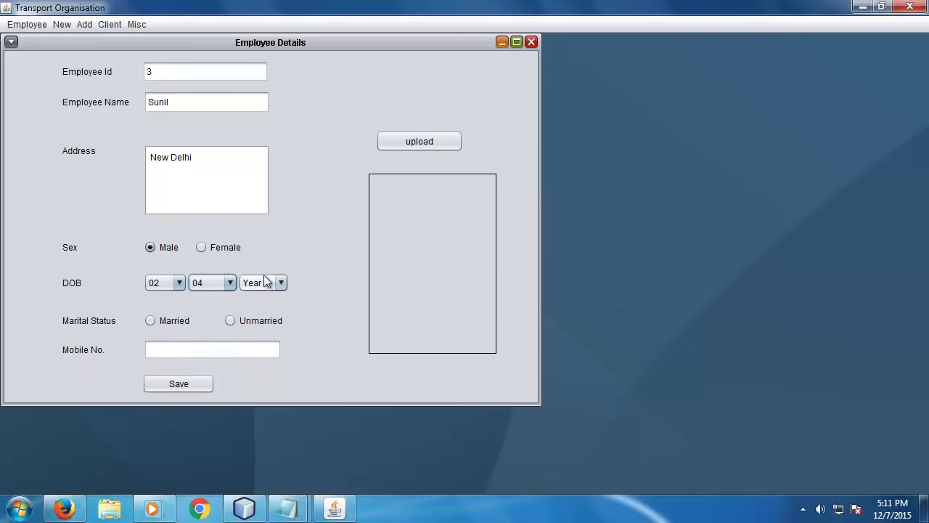
{"action": "left_click", "coordinate": [266, 284]}
{"action": "left_click_drag", "start_coordinate": [277, 324], "coordinate": [279, 370]}
{"action": "left_click", "coordinate": [255, 369]}
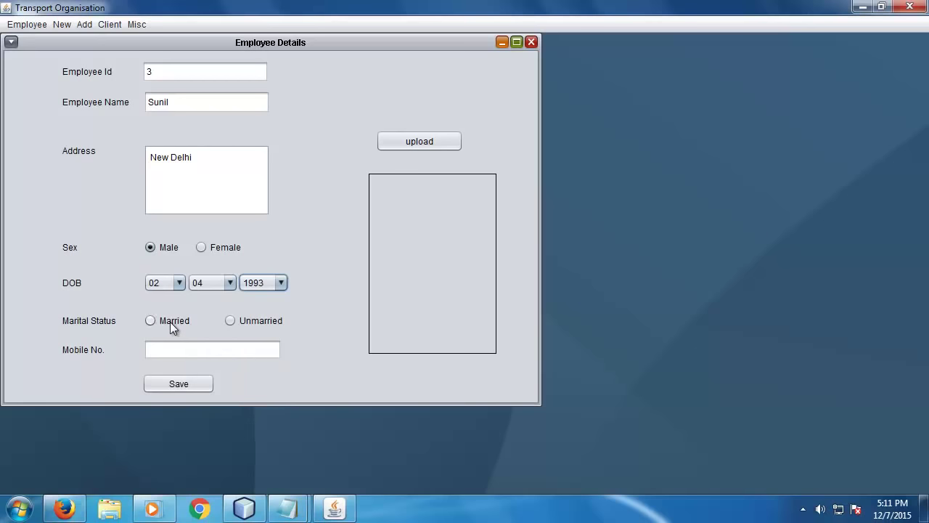
{"action": "left_click", "coordinate": [170, 321]}
{"action": "left_click", "coordinate": [188, 348]}
{"action": "type", "text": "5675675675"}
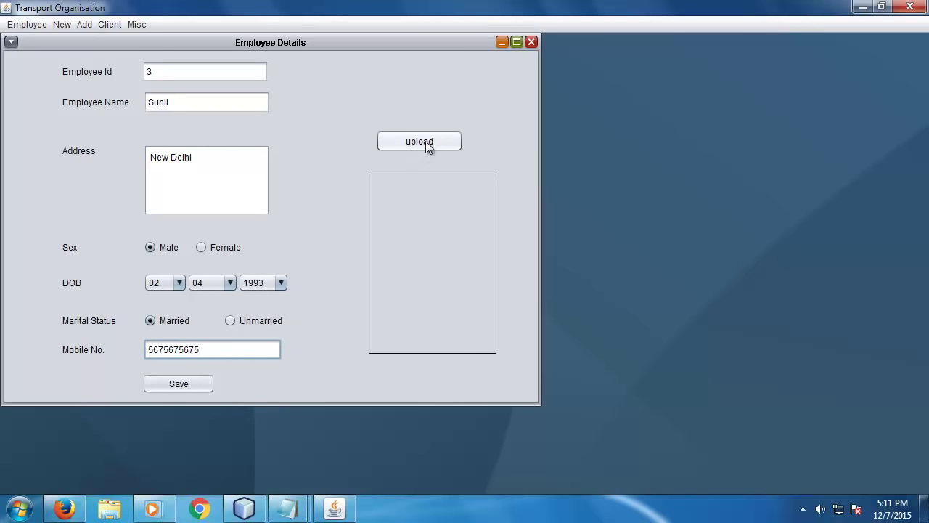
- Save the new employee record and close the employee details form
{"action": "left_click", "coordinate": [185, 383]}
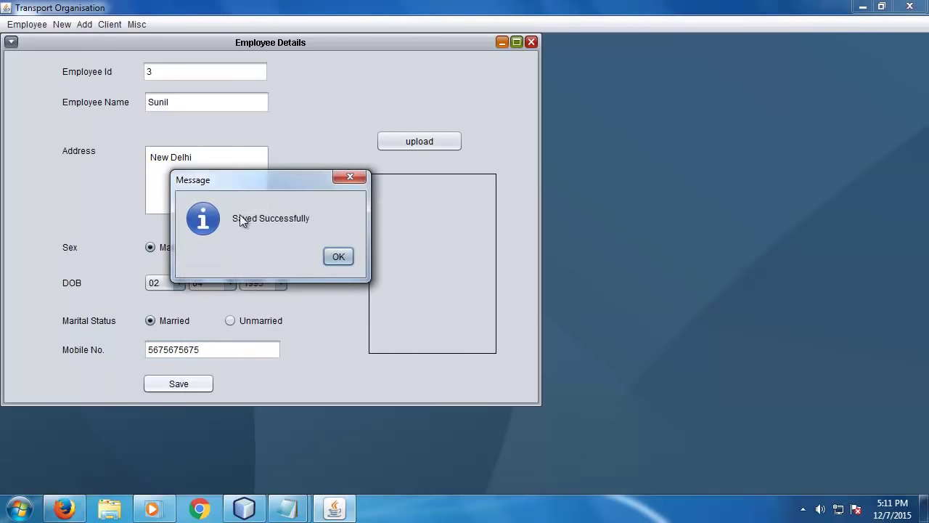
{"action": "left_click", "coordinate": [339, 254]}
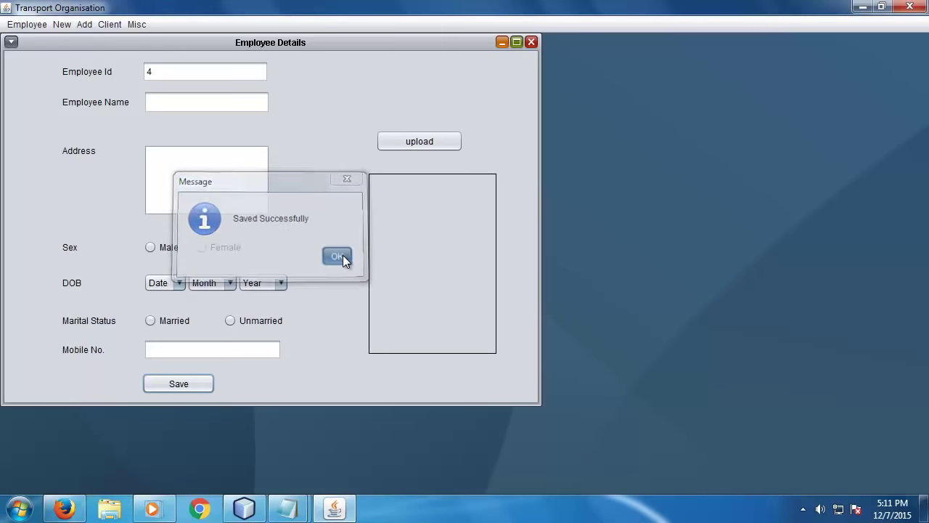
{"action": "left_click", "coordinate": [531, 43]}
{"action": "left_click", "coordinate": [27, 24]}
- Look up employee 2's record in the Search Employee form
{"action": "left_click", "coordinate": [40, 55]}
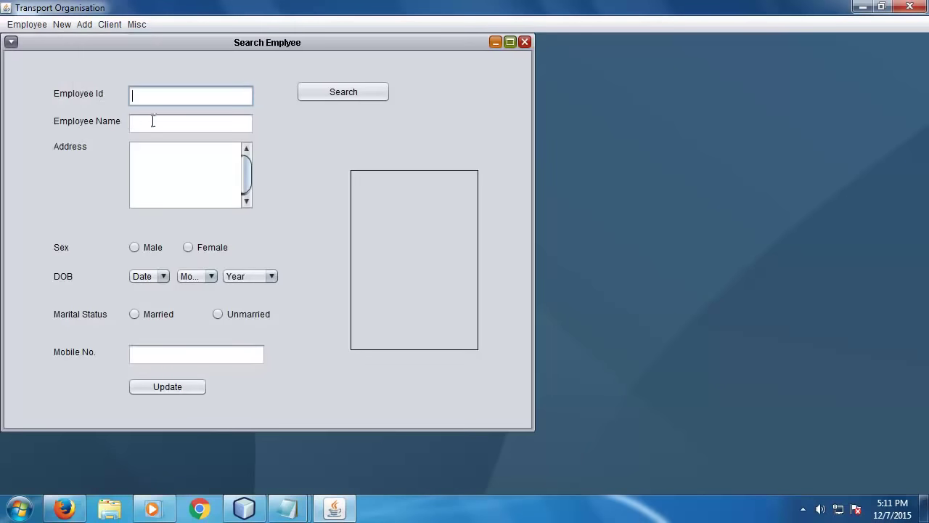
{"action": "type", "text": "2"}
{"action": "left_click", "coordinate": [331, 95]}
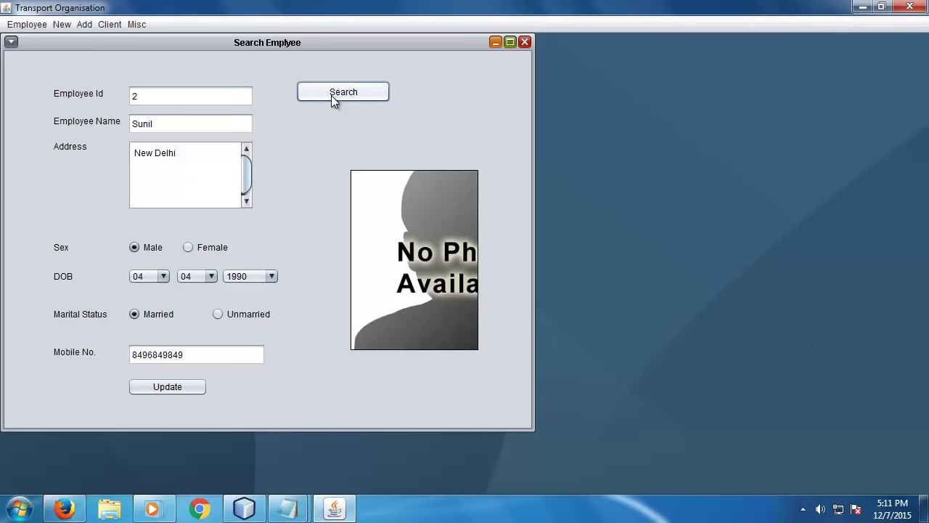
{"action": "left_click_drag", "start_coordinate": [145, 96], "coordinate": [88, 97]}
{"action": "type", "text": "1"}
{"action": "left_click", "coordinate": [350, 98]}
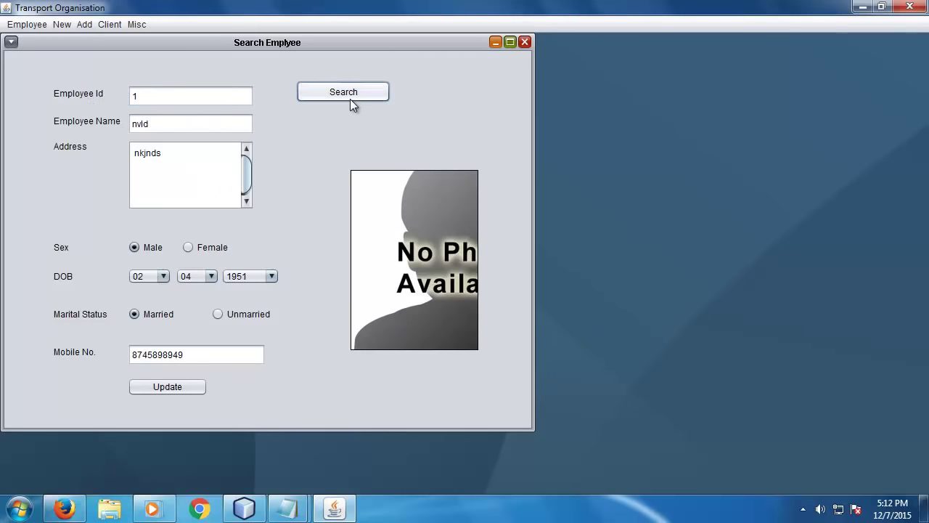
{"action": "left_click_drag", "start_coordinate": [163, 90], "coordinate": [114, 95]}
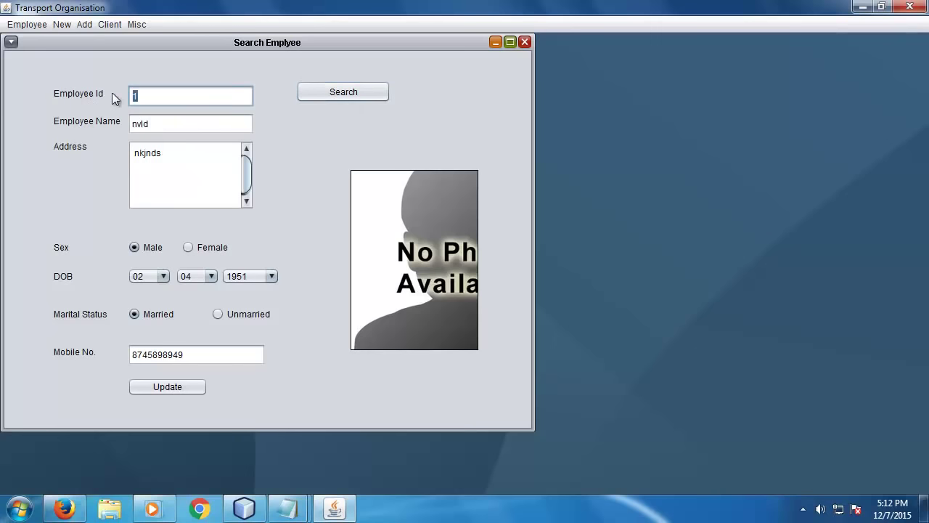
{"action": "type", "text": "2"}
{"action": "left_click", "coordinate": [333, 95]}
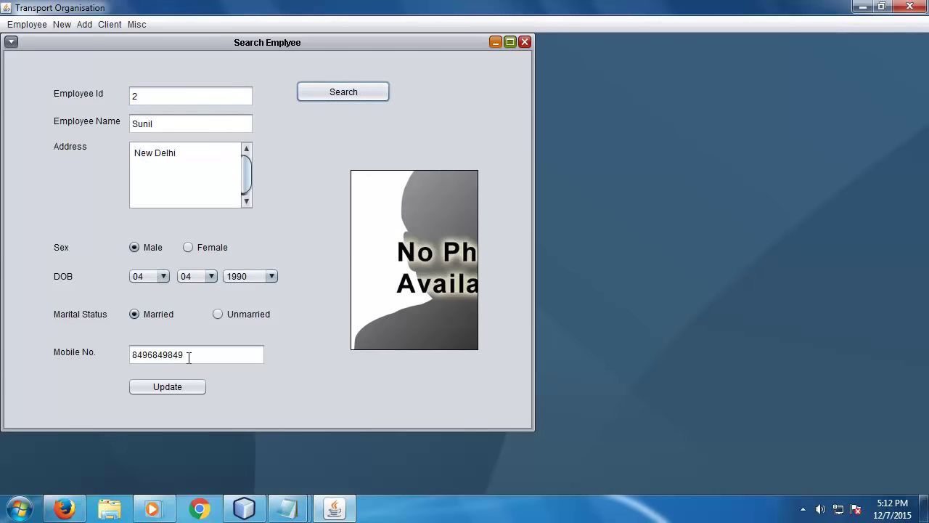
- Replace employee 2's mobile number with a new one and update the record
{"action": "left_click_drag", "start_coordinate": [216, 353], "coordinate": [78, 355]}
{"action": "type", "text": "8567567567"}
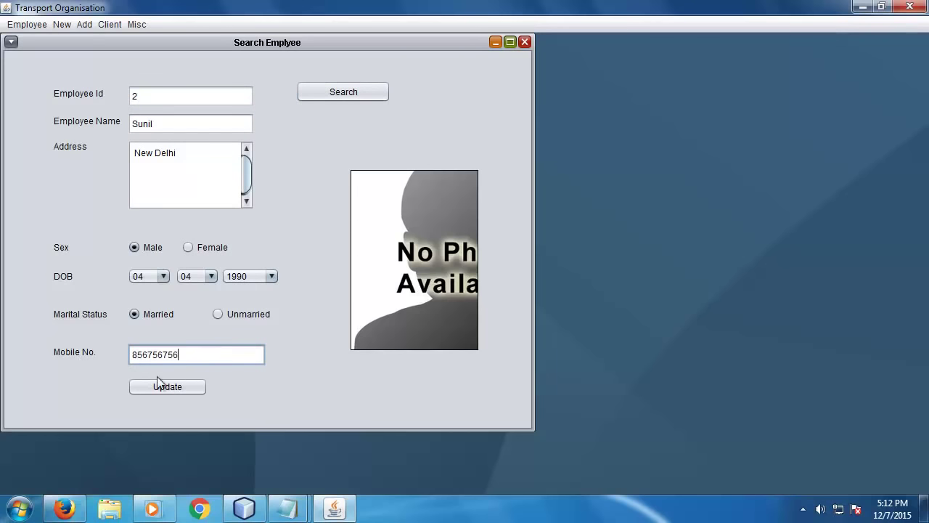
{"action": "left_click", "coordinate": [177, 390]}
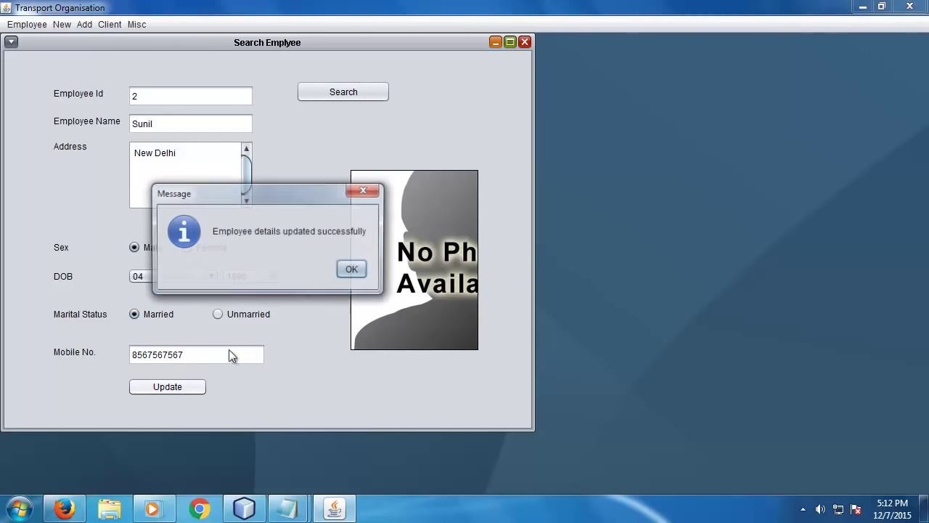
{"action": "left_click", "coordinate": [353, 270]}
- Reload employee 2 to verify the new number, then close the search form
{"action": "left_click", "coordinate": [177, 95]}
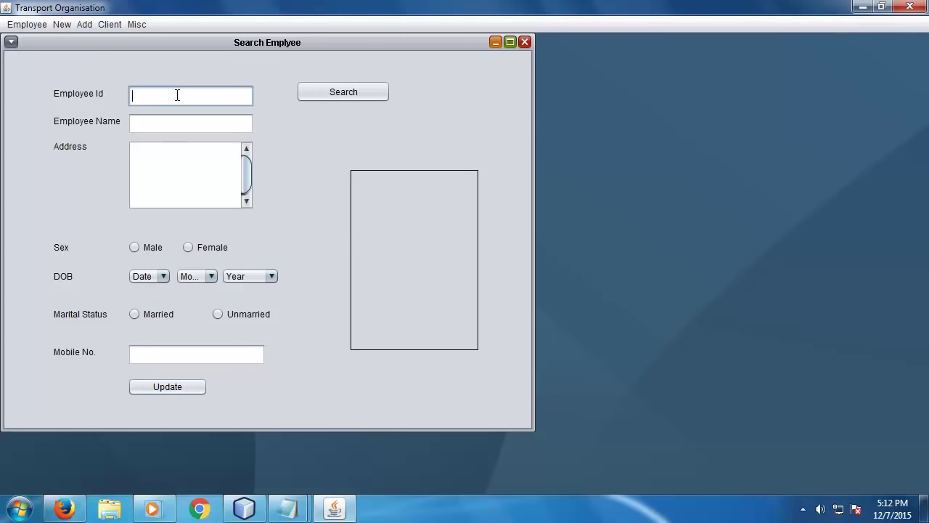
{"action": "type", "text": "2"}
{"action": "left_click", "coordinate": [327, 96]}
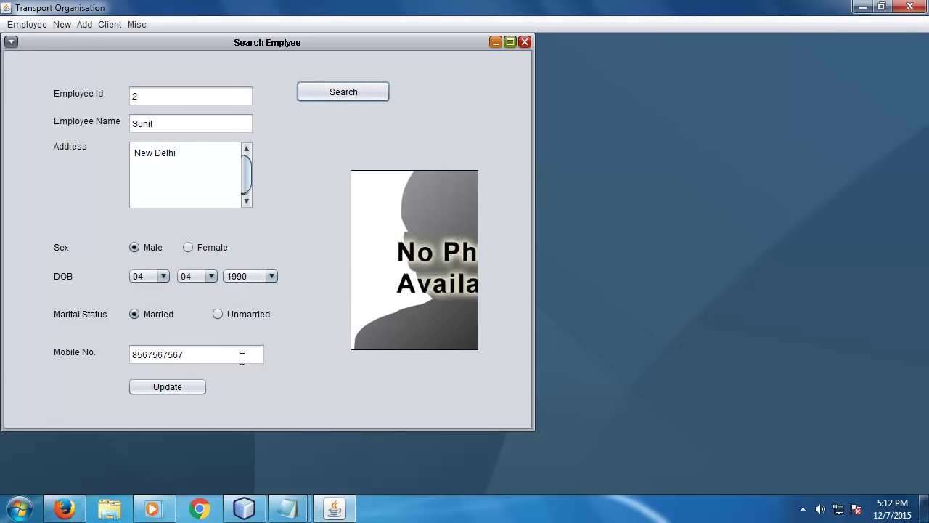
{"action": "left_click", "coordinate": [525, 41]}
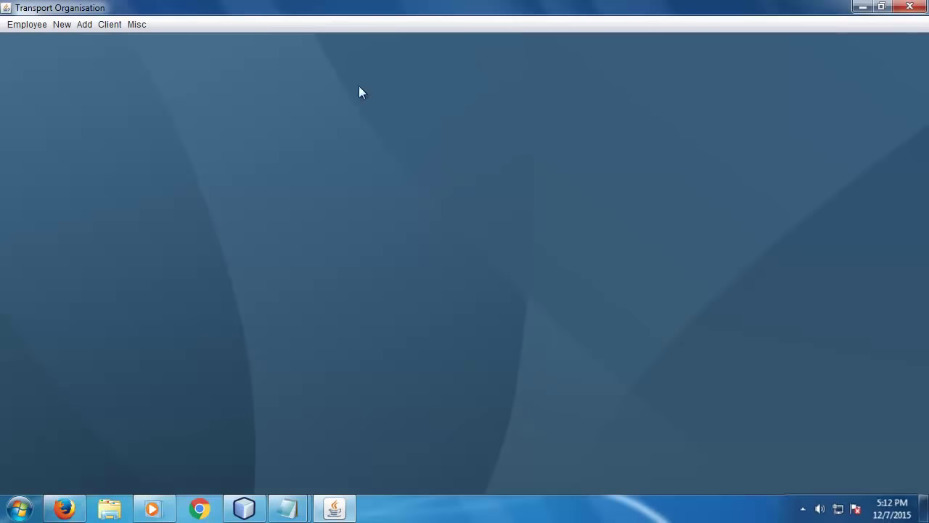
{"action": "left_click", "coordinate": [84, 24]}
{"action": "mouse_move", "coordinate": [51, 27]}
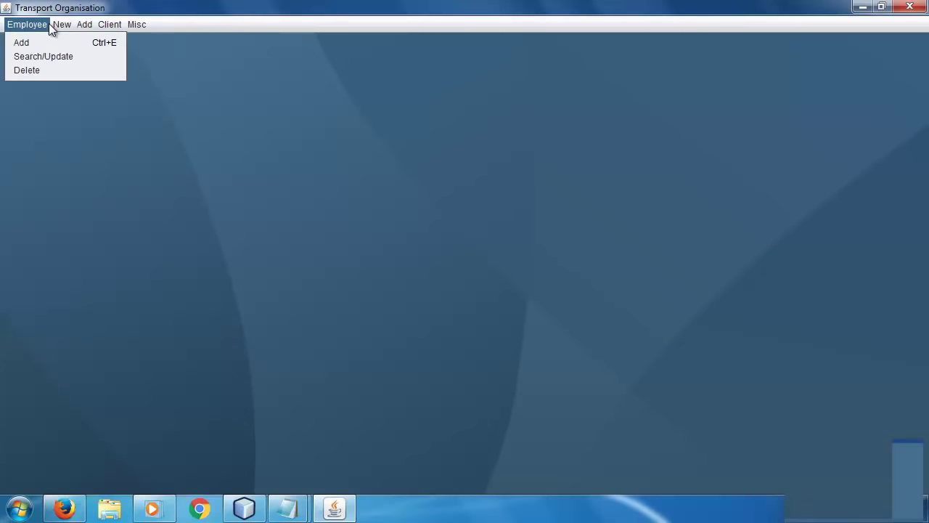
{"action": "left_click", "coordinate": [38, 69]}
{"action": "type", "text": "2"}
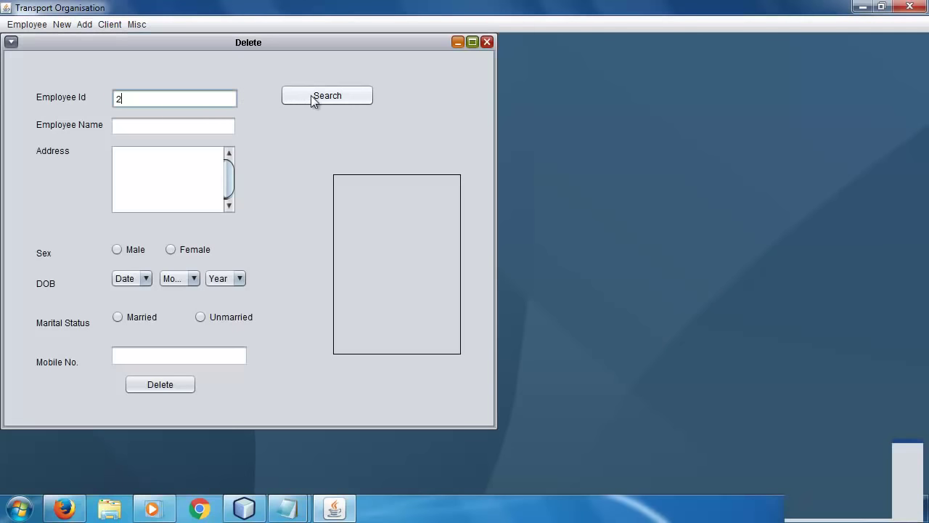
{"action": "left_click", "coordinate": [311, 95]}
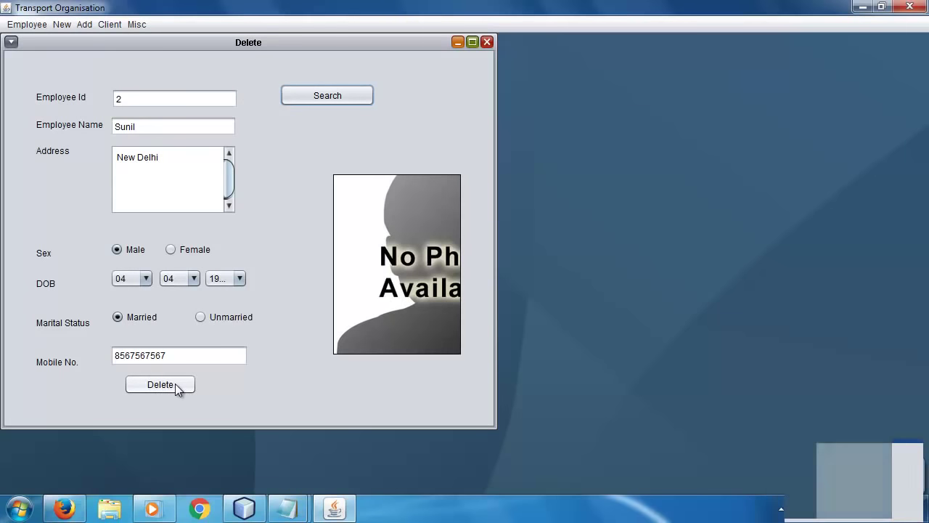
{"action": "left_click", "coordinate": [487, 43]}
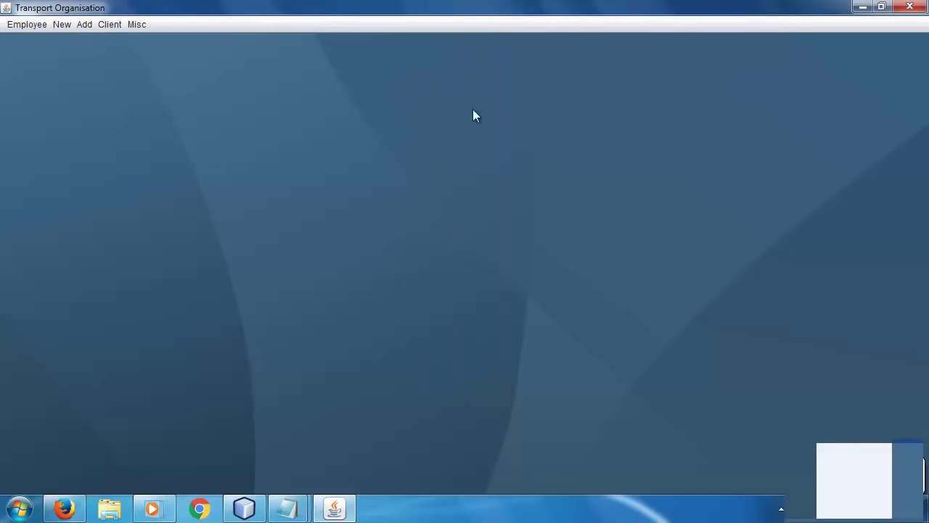
{"action": "left_click", "coordinate": [27, 28]}
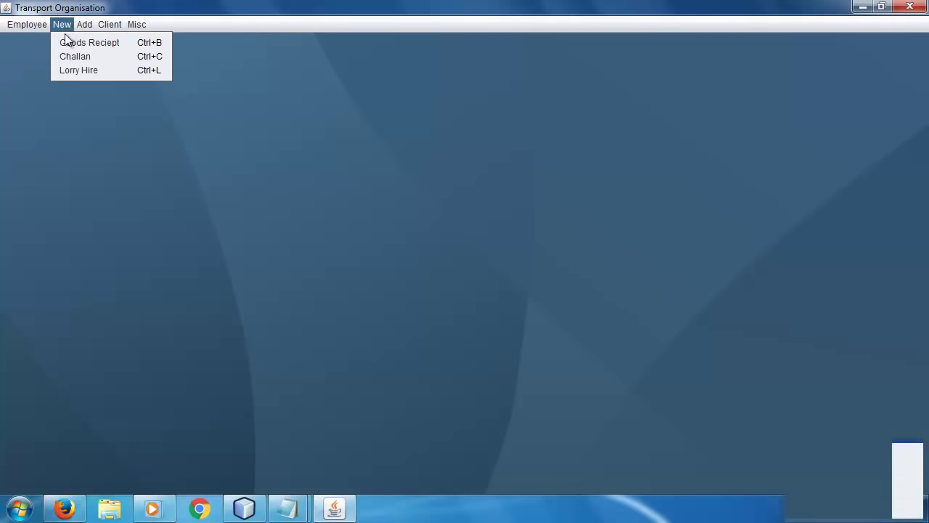
{"action": "left_click", "coordinate": [65, 41]}
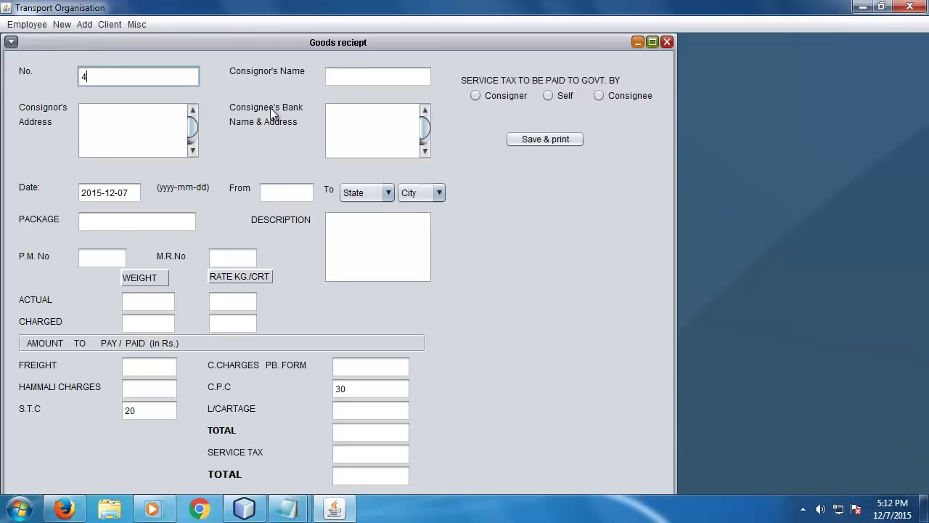
{"action": "left_click", "coordinate": [358, 66]}
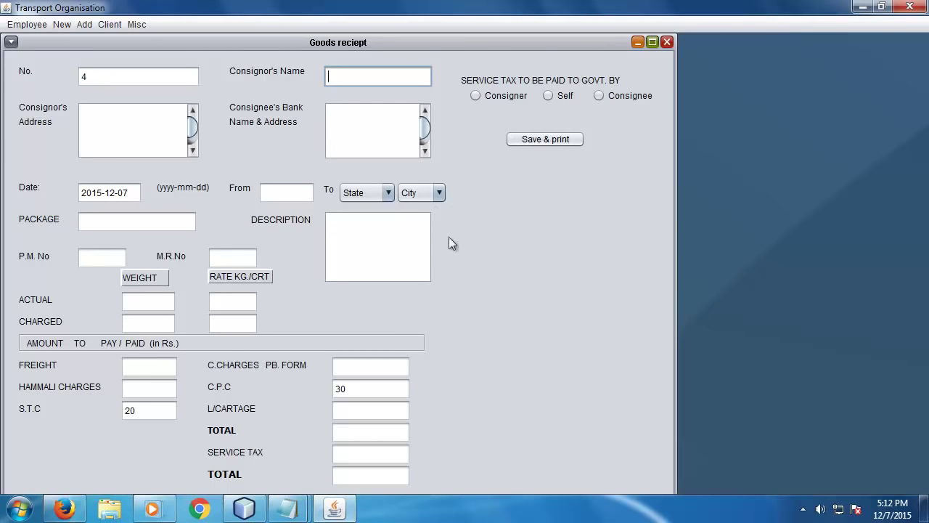
{"action": "left_click", "coordinate": [667, 42]}
{"action": "left_click", "coordinate": [62, 24]}
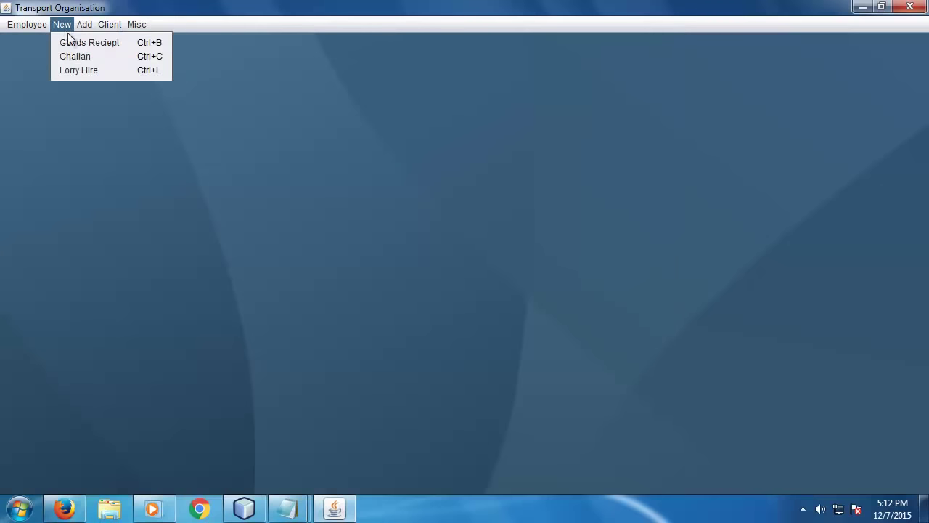
- In a new Challan form, look up builty numbers 2 and 3, then close it
{"action": "left_click", "coordinate": [90, 57]}
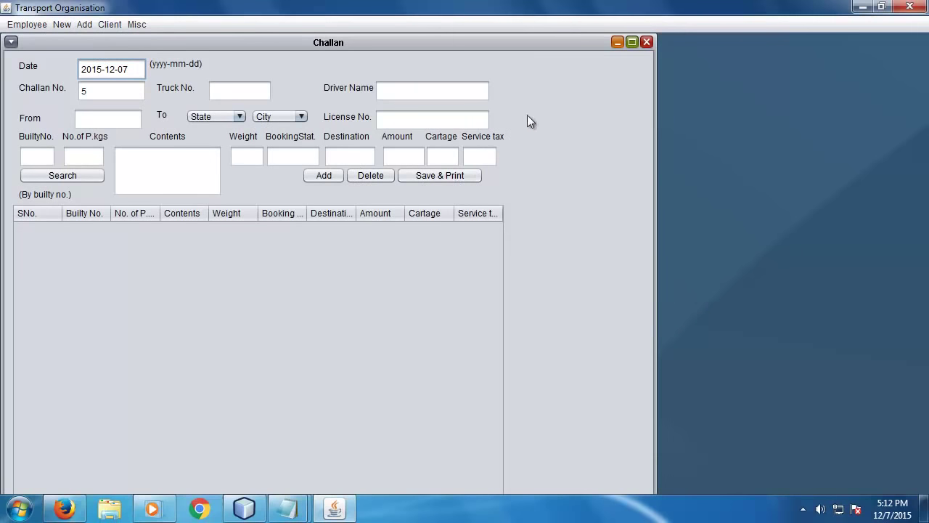
{"action": "left_click", "coordinate": [35, 156]}
{"action": "type", "text": "2"}
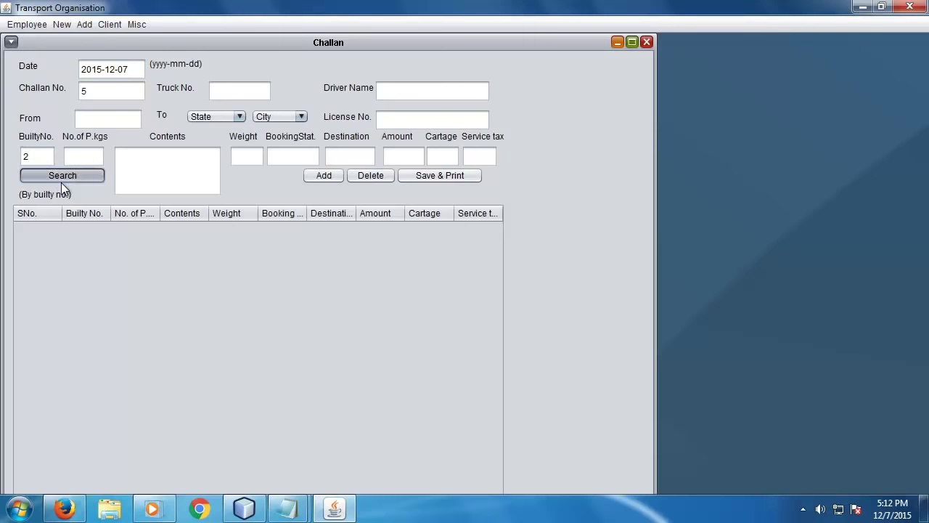
{"action": "left_click", "coordinate": [61, 180]}
{"action": "double_click", "coordinate": [21, 157]}
{"action": "type", "text": "3"}
{"action": "left_click", "coordinate": [68, 180]}
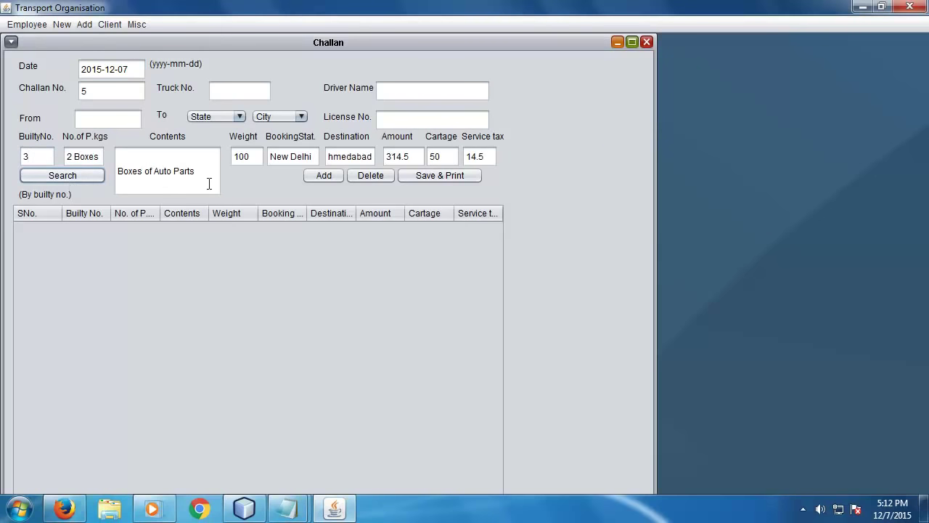
{"action": "left_click", "coordinate": [647, 44]}
- Open a new Lorry Hire Slip and close it again
{"action": "left_click", "coordinate": [61, 24]}
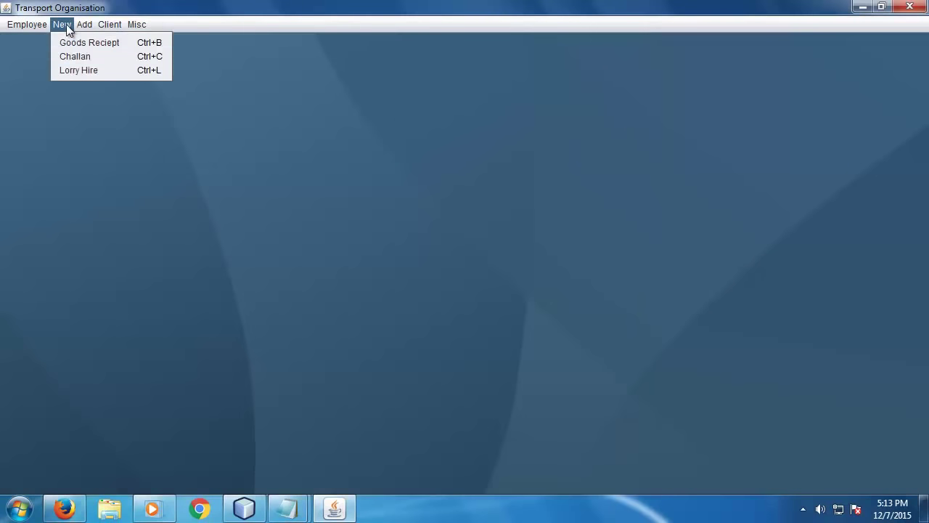
{"action": "left_click", "coordinate": [74, 70]}
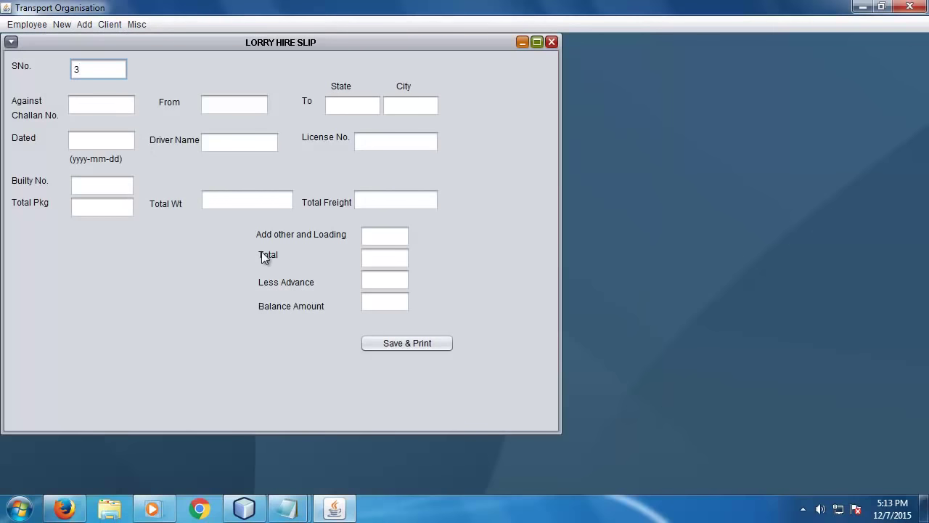
{"action": "left_click", "coordinate": [551, 42]}
- Create a new Employee-type user account with a password
{"action": "left_click", "coordinate": [84, 24]}
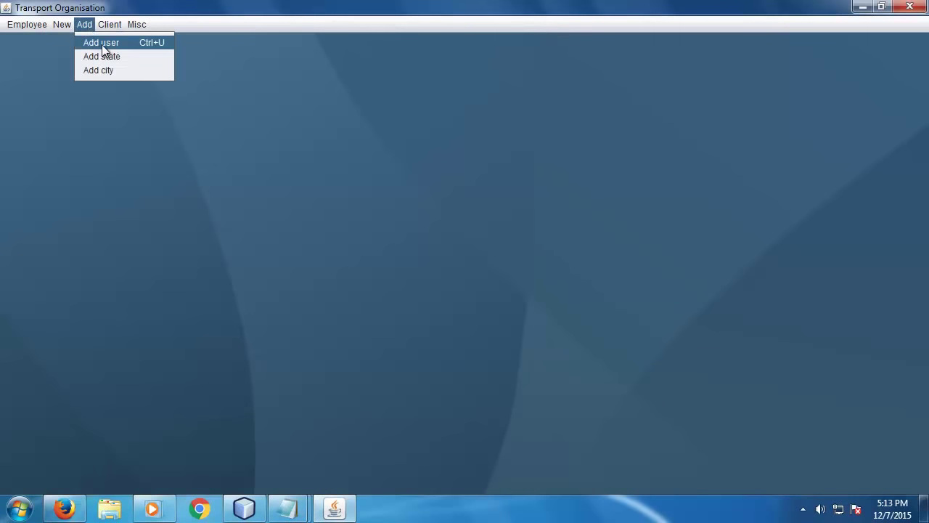
{"action": "left_click", "coordinate": [103, 42]}
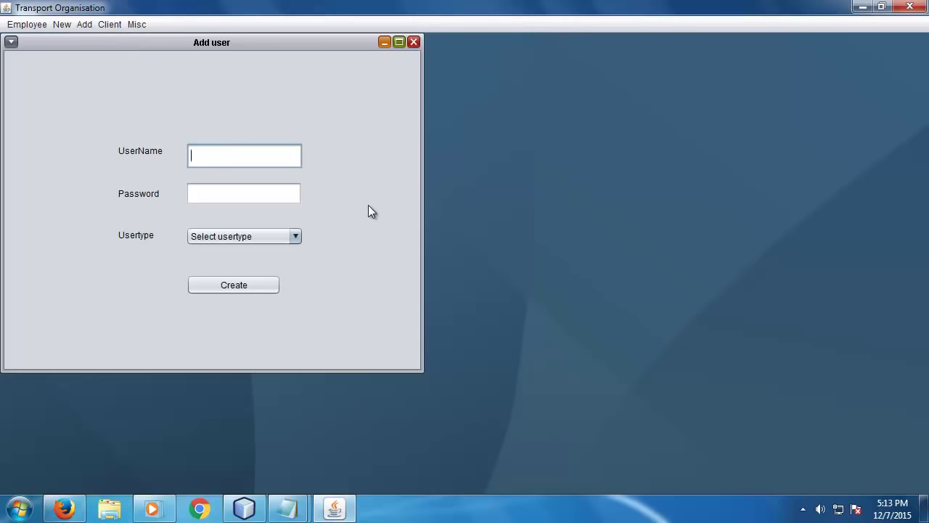
{"action": "type", "text": "robin"}
{"action": "key", "text": "Tab"}
{"action": "type", "text": "***"}
{"action": "left_click", "coordinate": [265, 238]}
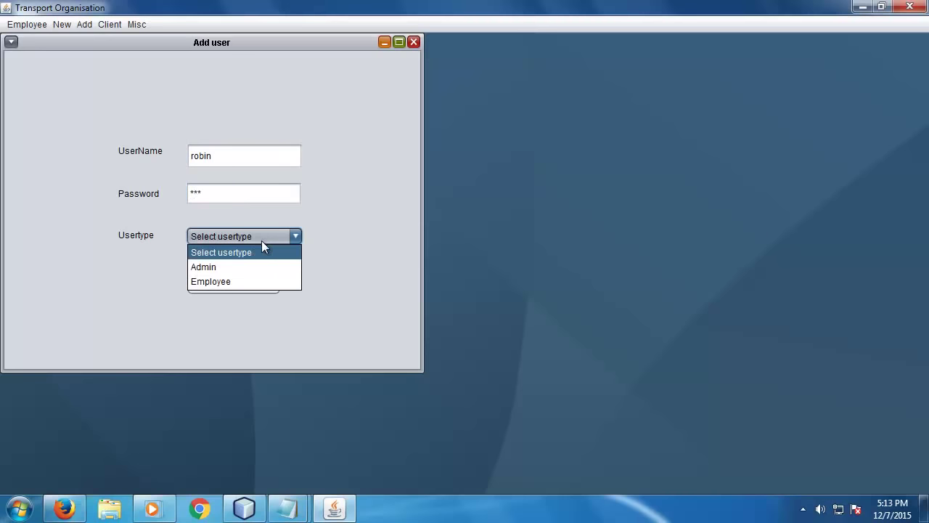
{"action": "left_click", "coordinate": [238, 280]}
{"action": "left_click", "coordinate": [235, 285]}
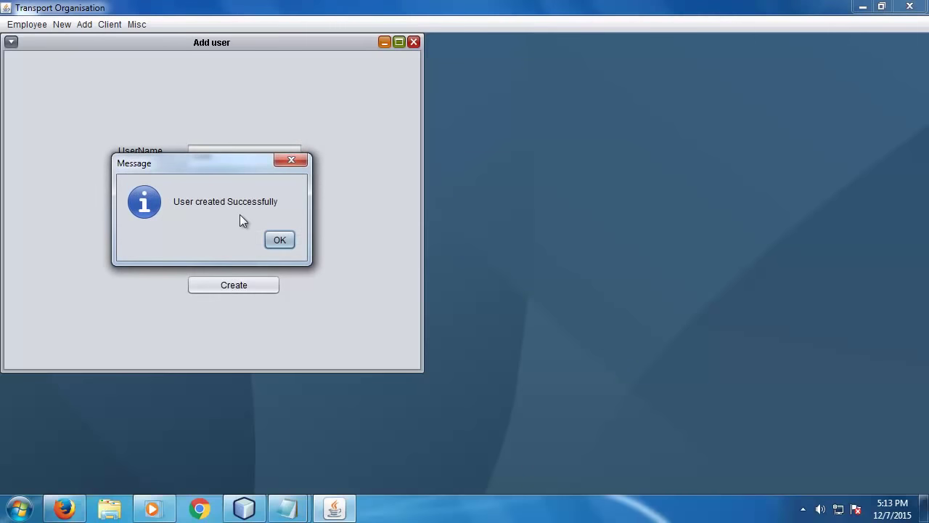
{"action": "left_click", "coordinate": [280, 241]}
{"action": "left_click", "coordinate": [413, 42]}
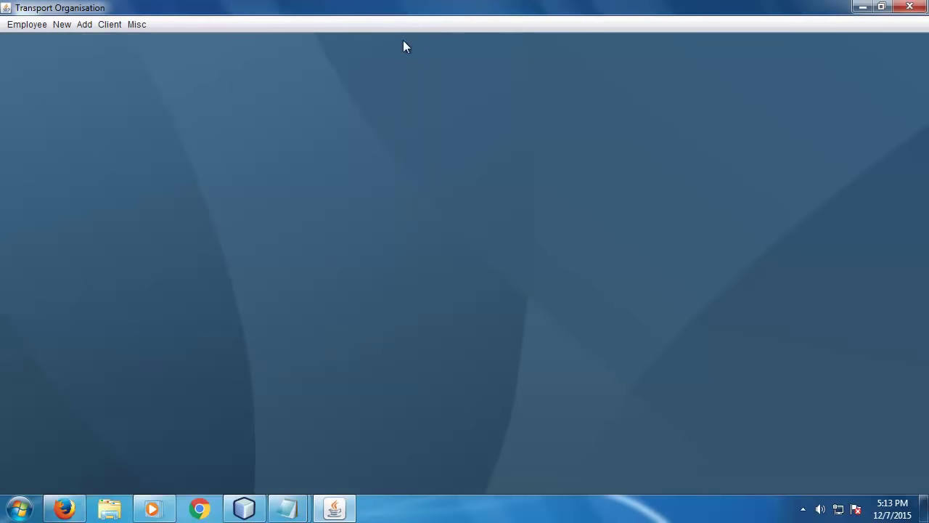
- Open the Add City and Factory forms and close them without changes
{"action": "left_click", "coordinate": [85, 25]}
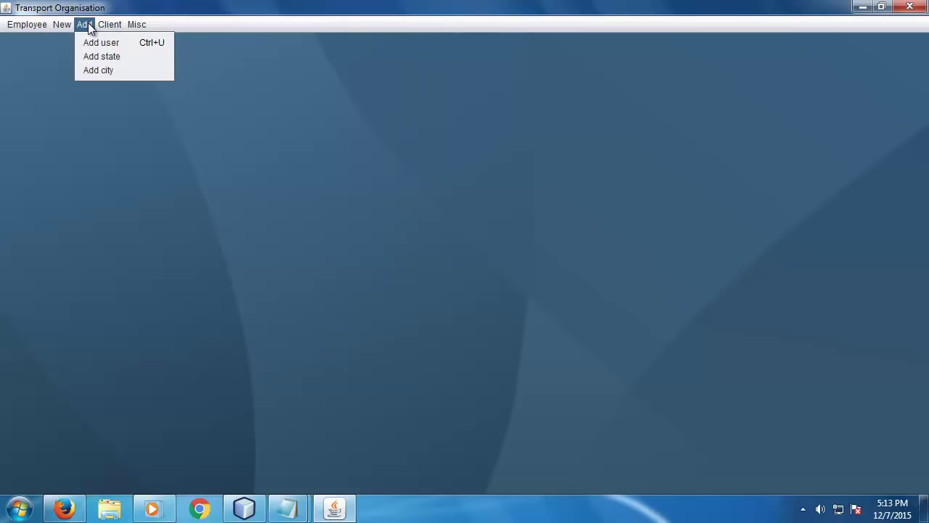
{"action": "left_click", "coordinate": [114, 69]}
{"action": "left_click", "coordinate": [185, 106]}
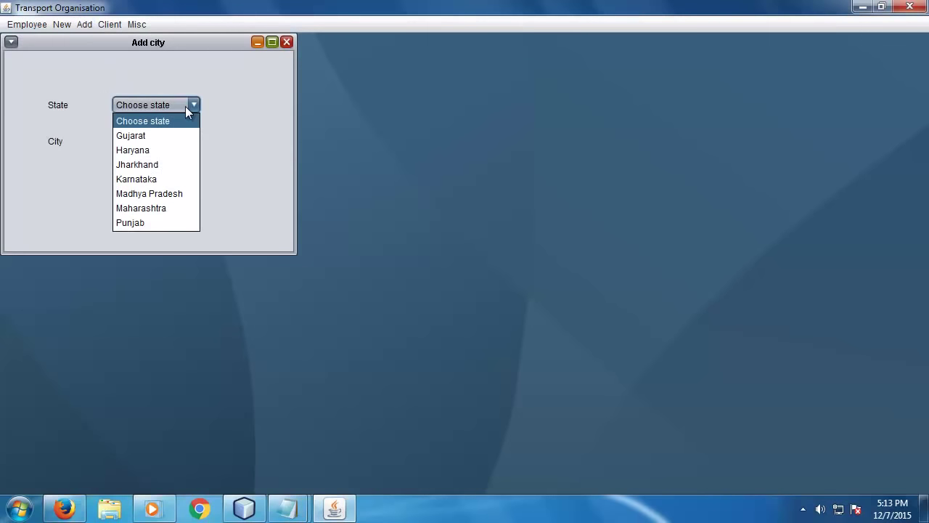
{"action": "left_click", "coordinate": [186, 106]}
{"action": "left_click", "coordinate": [288, 42]}
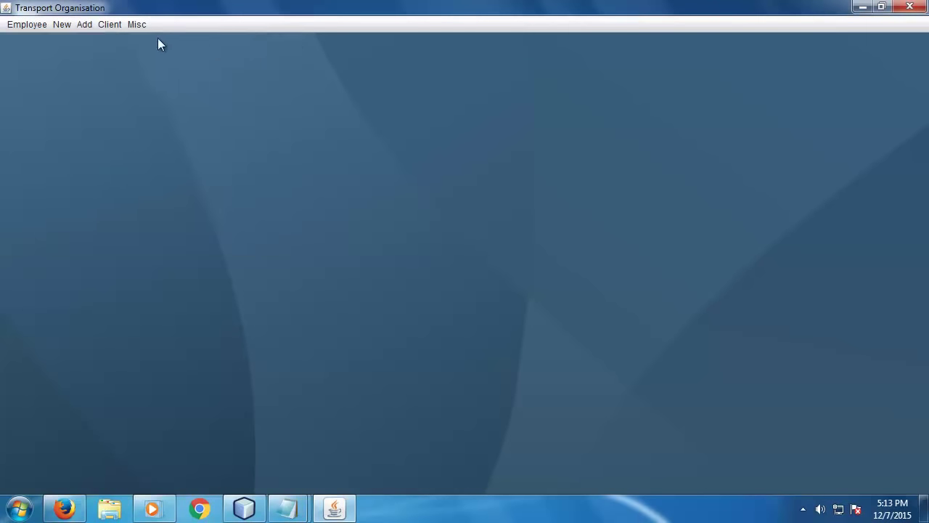
{"action": "left_click", "coordinate": [116, 26]}
{"action": "left_click", "coordinate": [130, 42]}
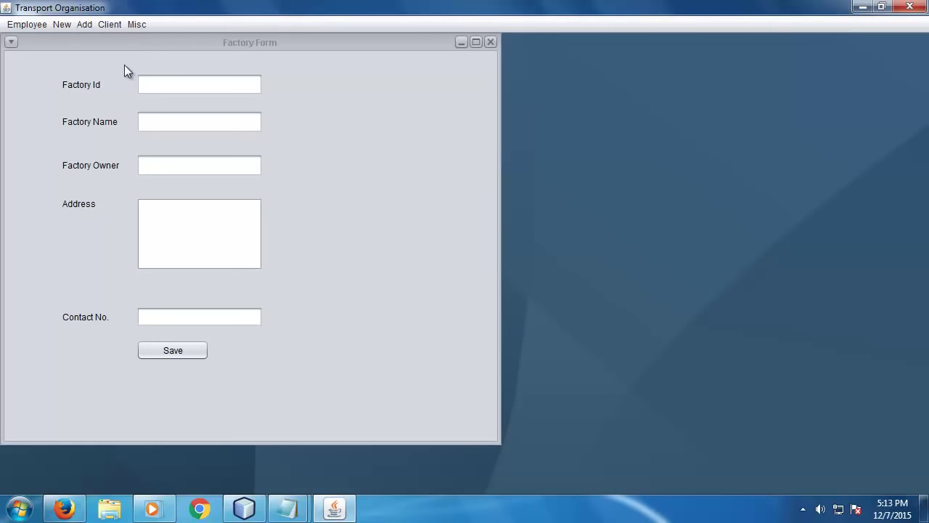
{"action": "left_click", "coordinate": [490, 42]}
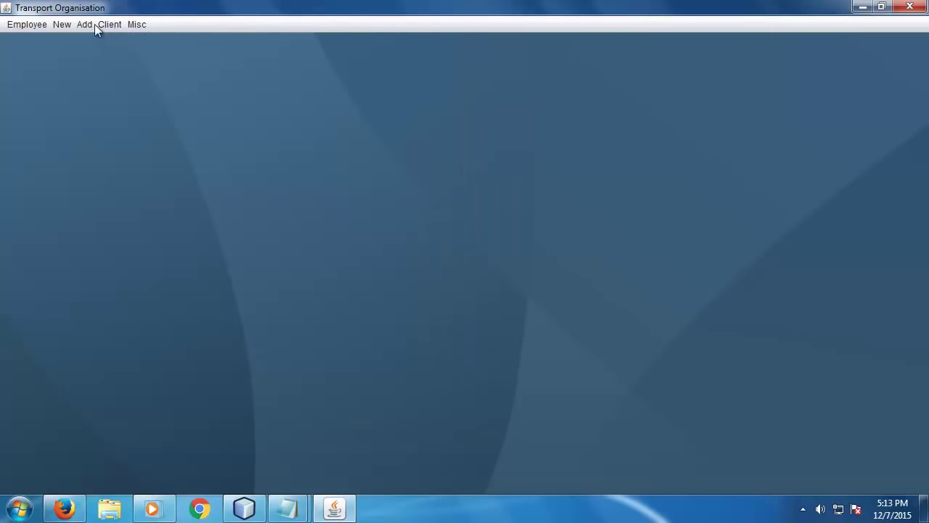
{"action": "left_click", "coordinate": [110, 24]}
- Enter user name admin with its current and new passwords in Change Password
{"action": "mouse_move", "coordinate": [135, 25]}
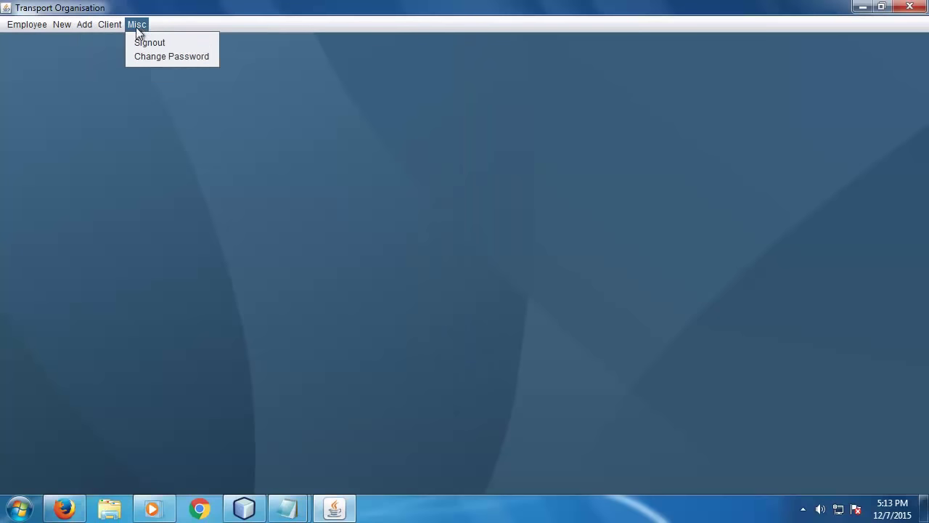
{"action": "left_click", "coordinate": [151, 56]}
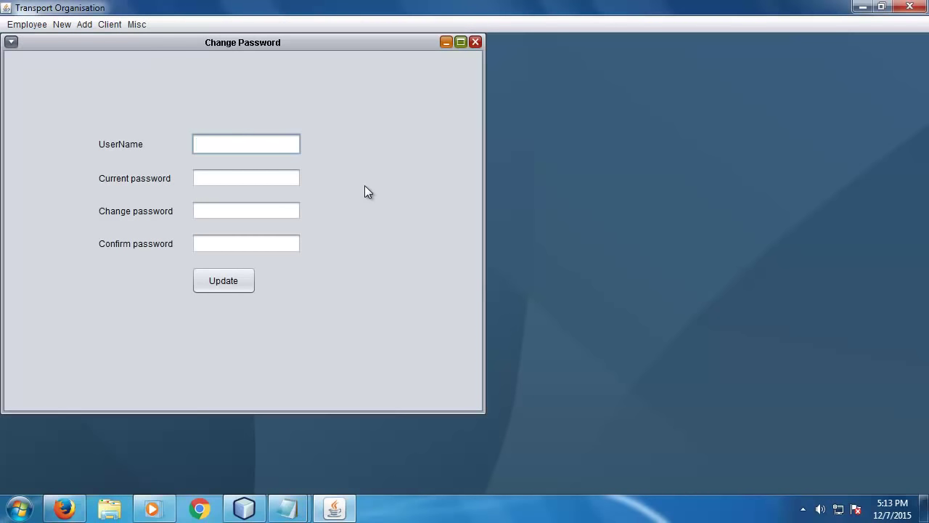
{"action": "type", "text": "admin"}
{"action": "key", "text": "Tab"}
{"action": "type", "text": "123"}
{"action": "key", "text": "Tab"}
{"action": "type", "text": "12345"}
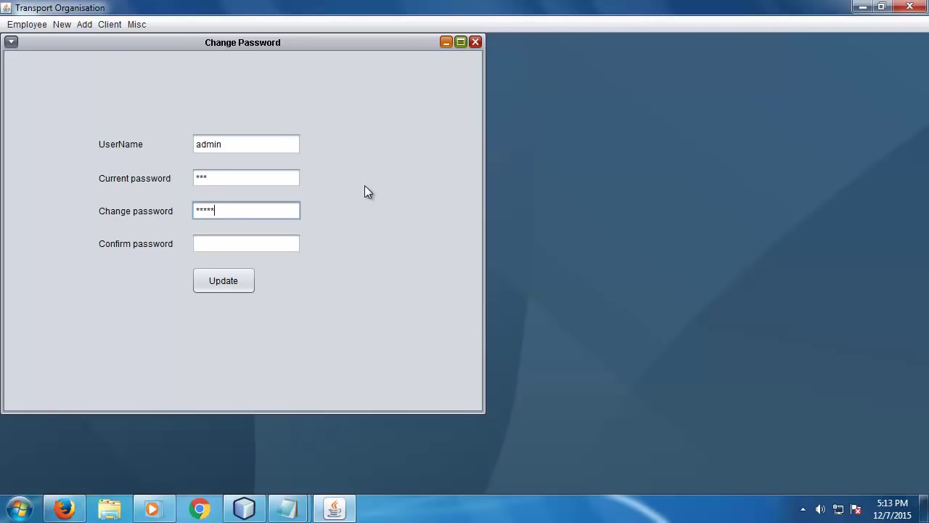
{"action": "type", "text": "6"}
{"action": "key", "text": "Tab"}
{"action": "type", "text": "123456"}
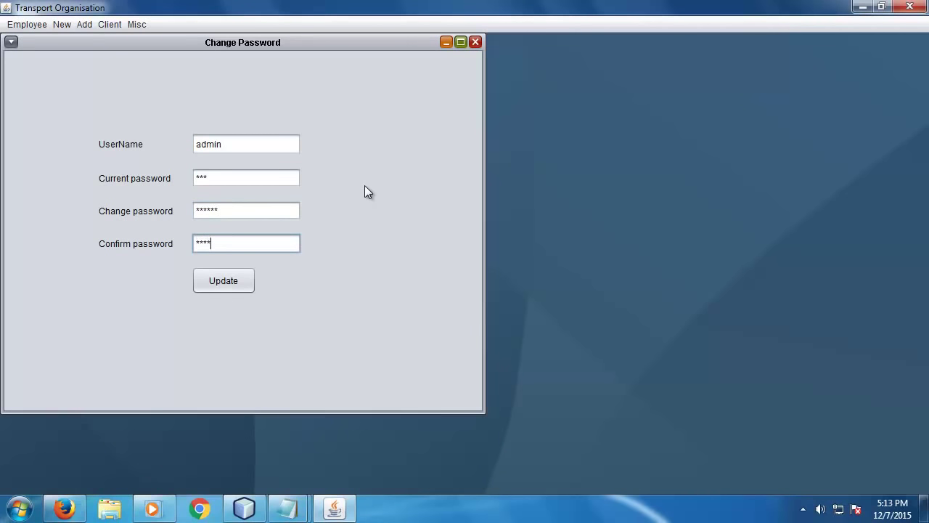
- Submit the password change, acknowledge the success message and close the form
{"action": "left_click", "coordinate": [197, 279]}
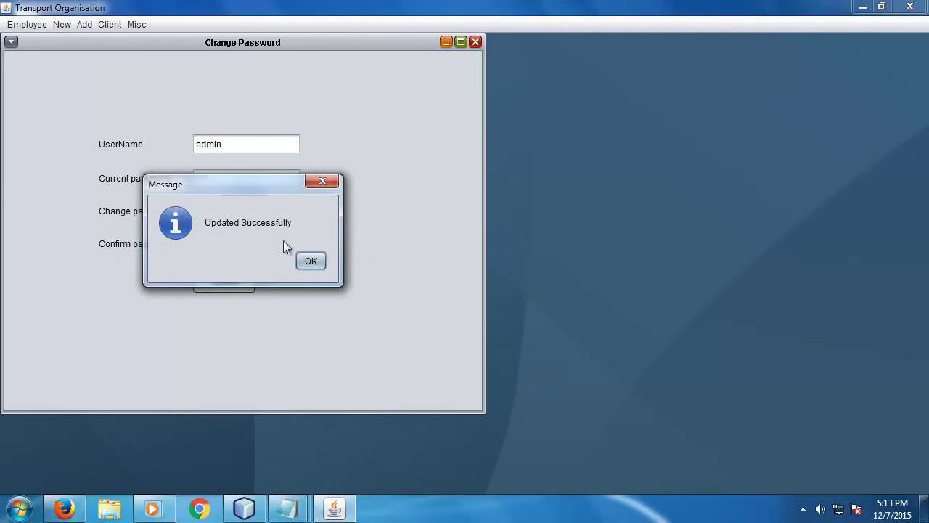
{"action": "left_click", "coordinate": [310, 262]}
{"action": "left_click", "coordinate": [476, 42]}
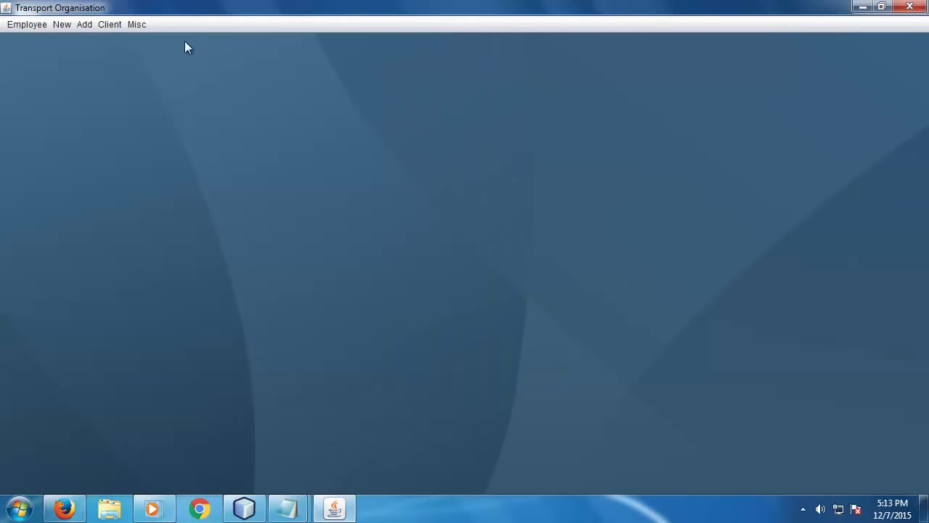
{"action": "left_click", "coordinate": [136, 24]}
- Sign out and log back in as admin with the new password after a rejected attempt
{"action": "left_click", "coordinate": [152, 41]}
{"action": "left_click", "coordinate": [531, 292]}
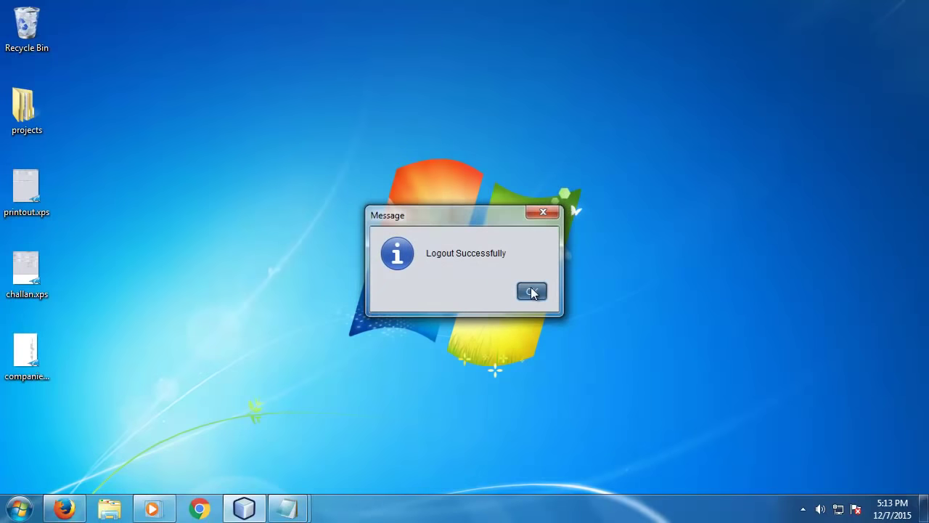
{"action": "type", "text": "adm"}
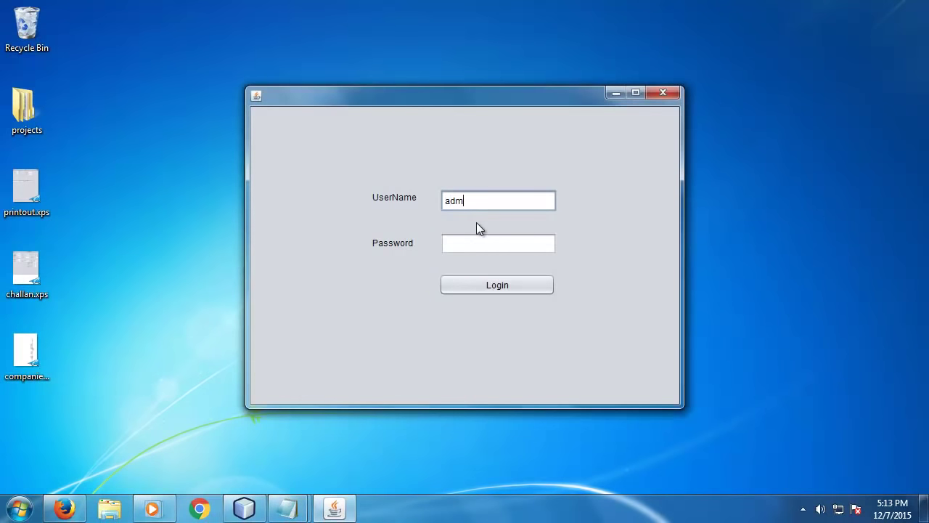
{"action": "type", "text": "in"}
{"action": "key", "text": "Tab"}
{"action": "type", "text": "a"}
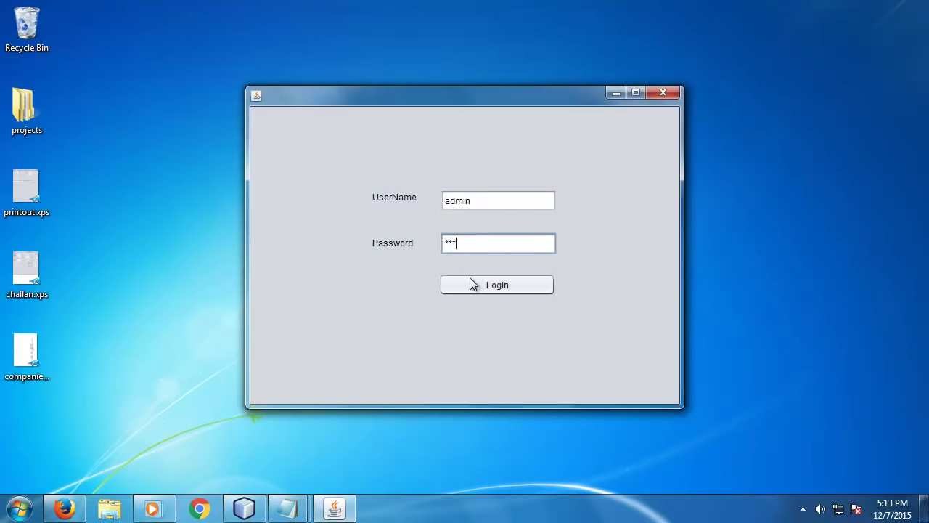
{"action": "left_click", "coordinate": [475, 287]}
{"action": "left_click", "coordinate": [536, 290]}
{"action": "left_click", "coordinate": [473, 247]}
{"action": "type", "text": "123456"}
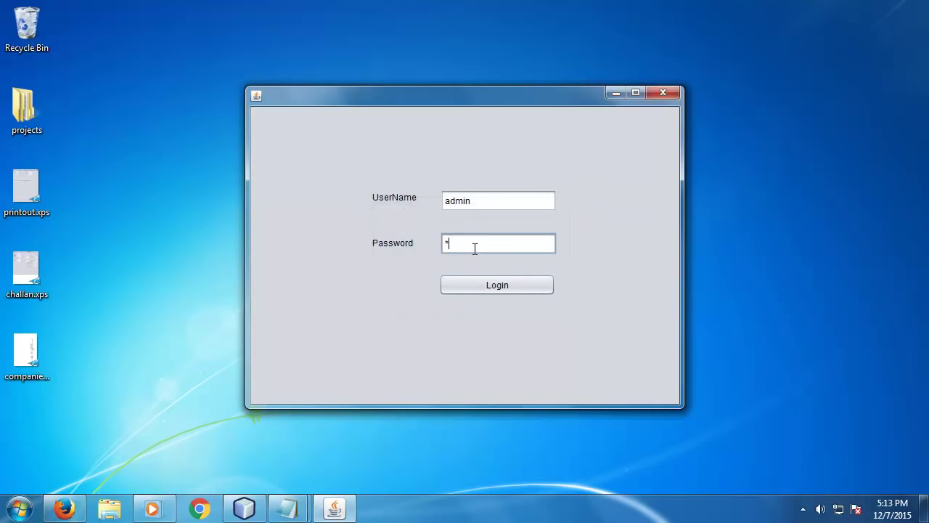
{"action": "left_click", "coordinate": [473, 284]}
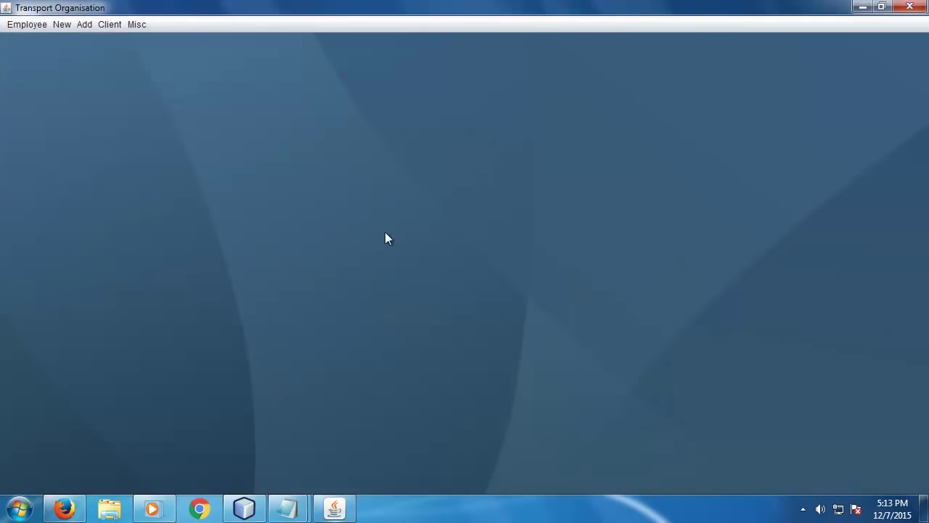
- Sign out of admin and log in as the newly created employee user
{"action": "left_click", "coordinate": [139, 27]}
{"action": "left_click", "coordinate": [153, 44]}
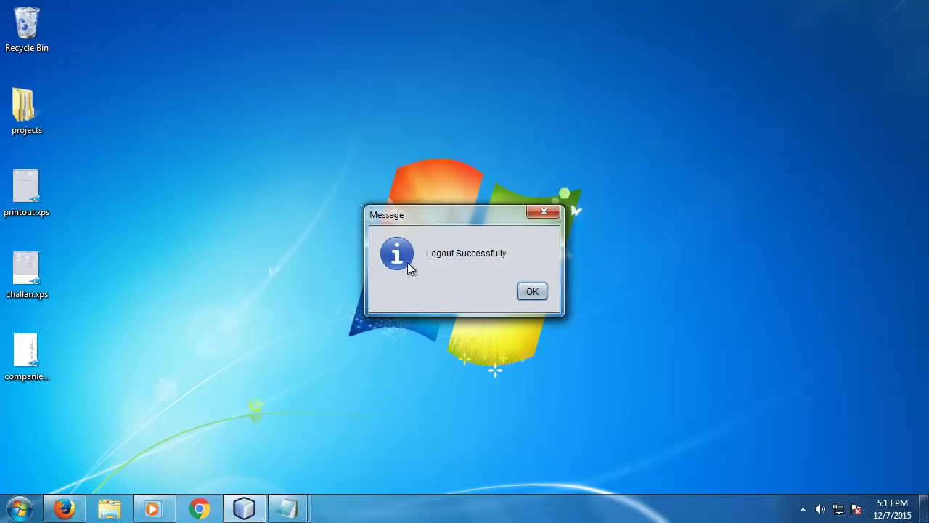
{"action": "left_click", "coordinate": [532, 294]}
{"action": "type", "text": "robin"}
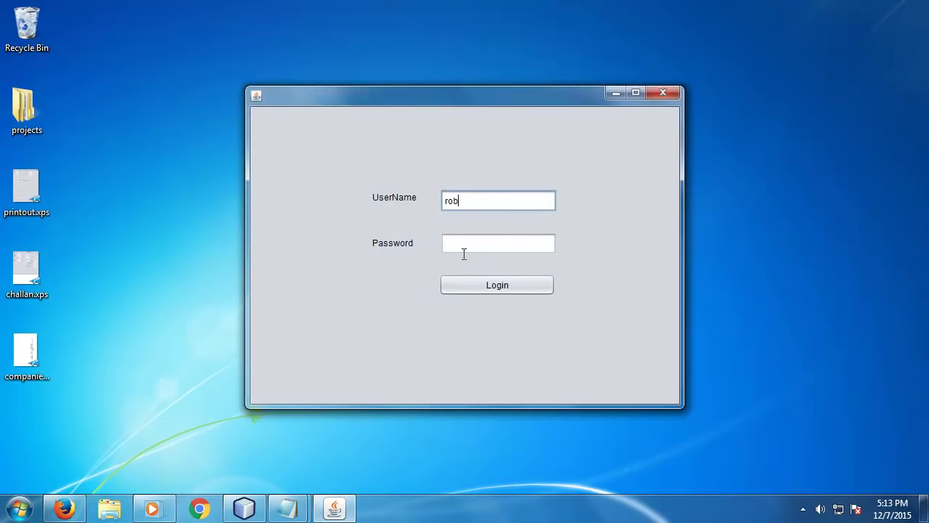
{"action": "key", "text": "Tab"}
{"action": "type", "text": "123"}
{"action": "left_click", "coordinate": [480, 287]}
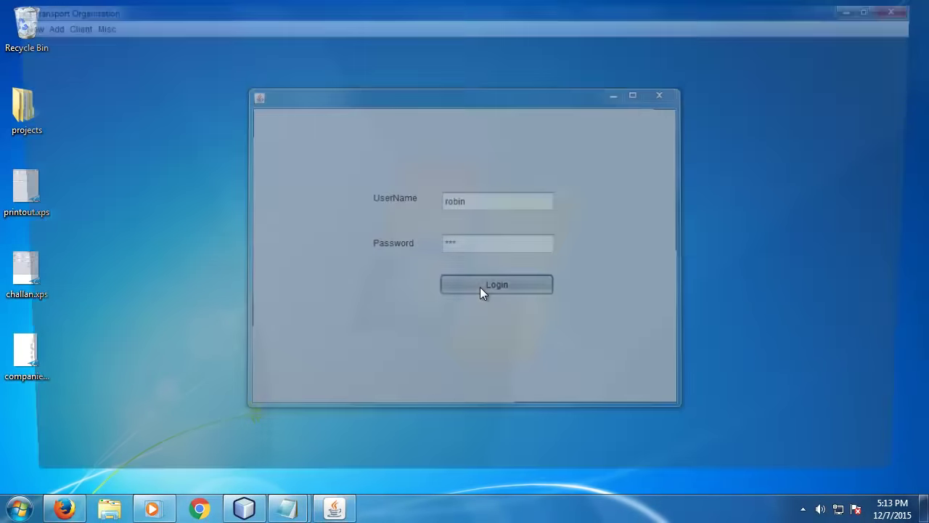
{"action": "left_click", "coordinate": [17, 27]}
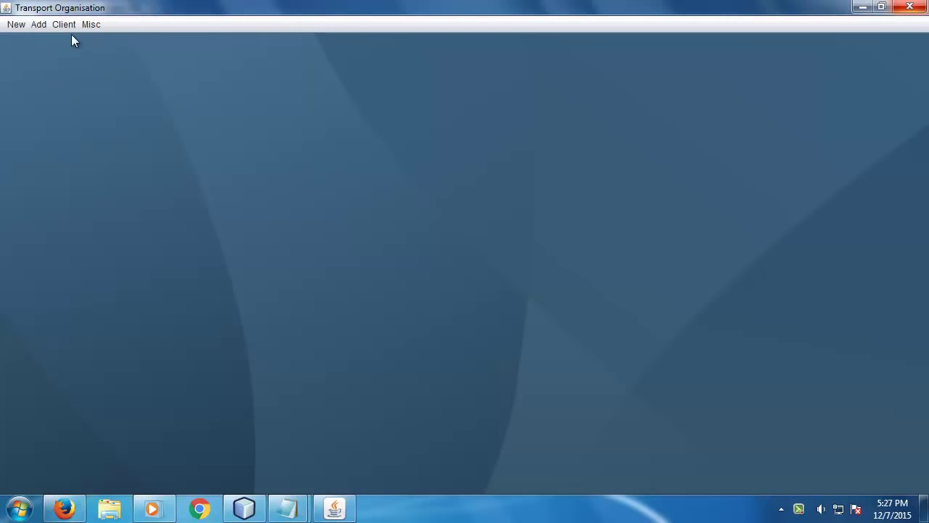
- Fill in the current, new and confirmed passwords in the Change Password form
{"action": "left_click", "coordinate": [91, 24]}
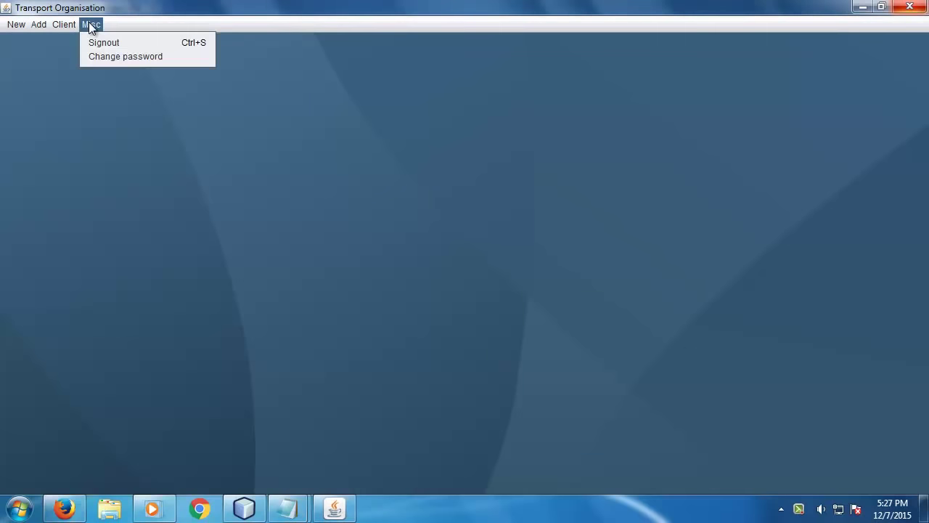
{"action": "left_click", "coordinate": [139, 56]}
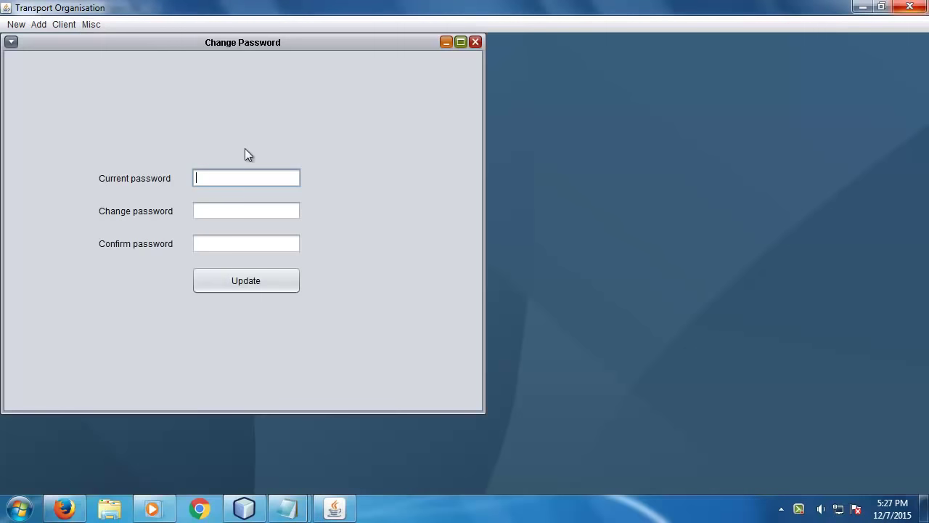
{"action": "left_click", "coordinate": [245, 177]}
{"action": "type", "text": "***"}
{"action": "left_click", "coordinate": [230, 207]}
{"action": "type", "text": "****"}
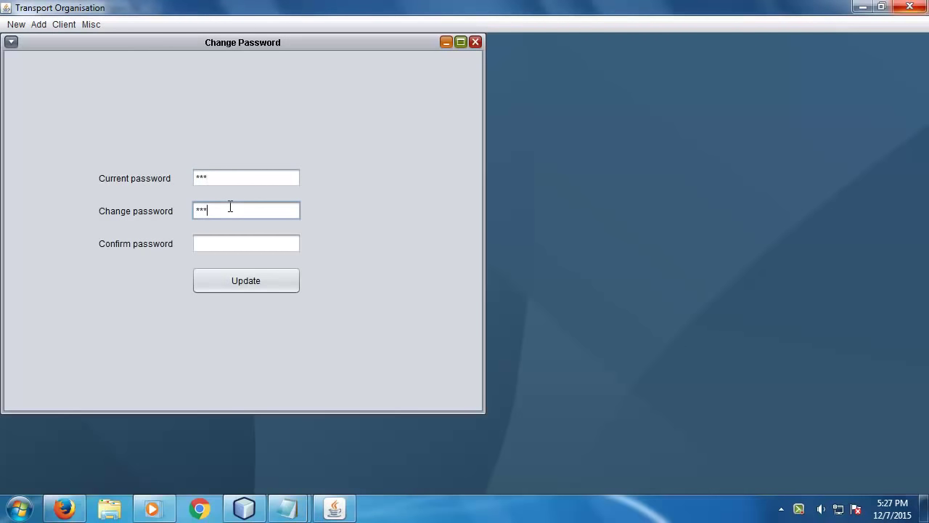
{"action": "left_click", "coordinate": [220, 241]}
{"action": "type", "text": "****"}
- Submit the password update, close the form and sign out
{"action": "left_click", "coordinate": [228, 279]}
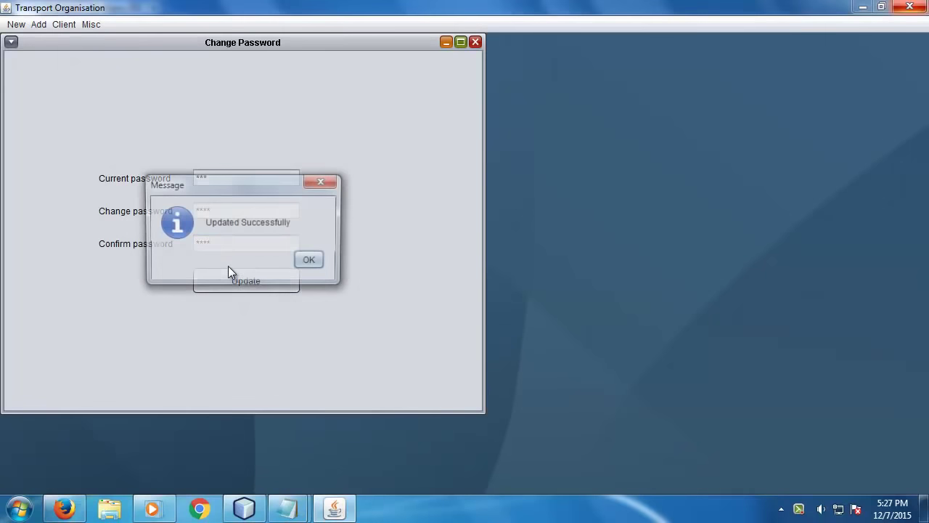
{"action": "left_click", "coordinate": [320, 262]}
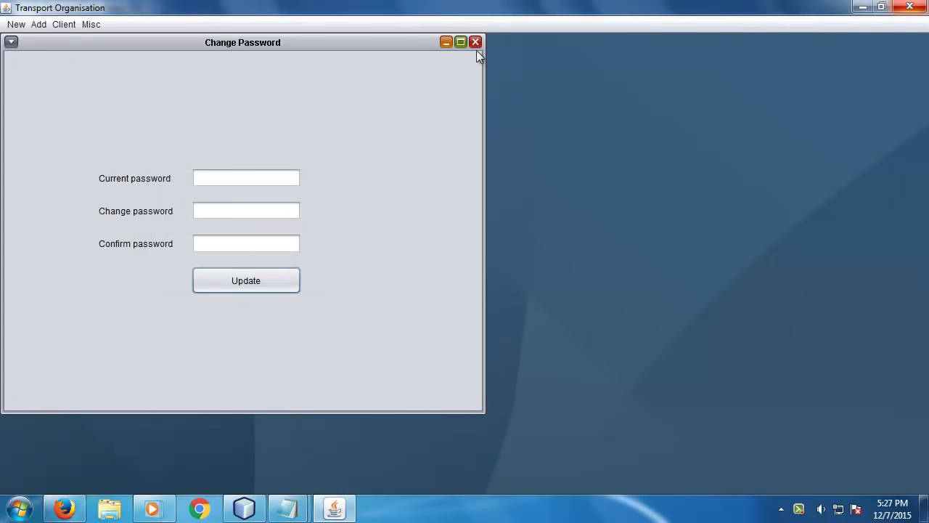
{"action": "left_click", "coordinate": [475, 42]}
{"action": "left_click", "coordinate": [90, 24]}
{"action": "left_click", "coordinate": [104, 42]}
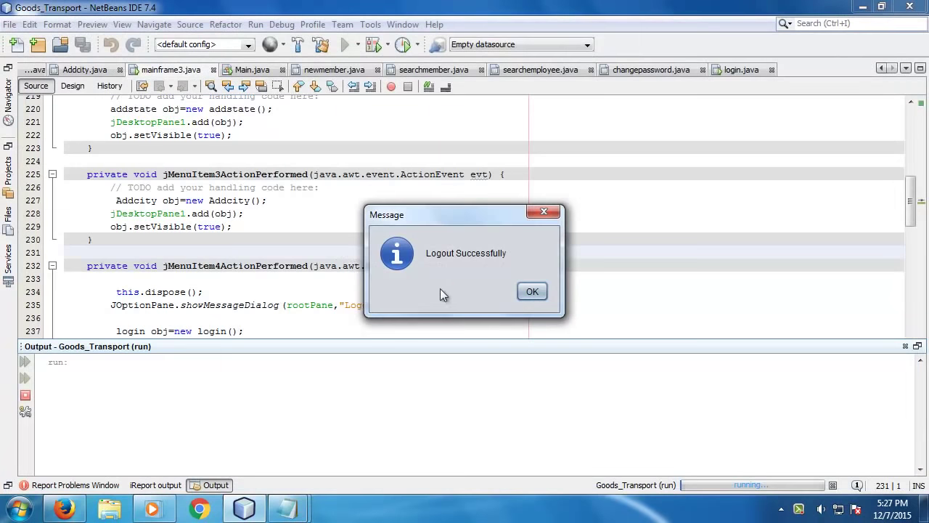
- Log in as the new employee user, succeeding with the new password after the old one fails
{"action": "left_click", "coordinate": [530, 288]}
{"action": "type", "text": "robin"}
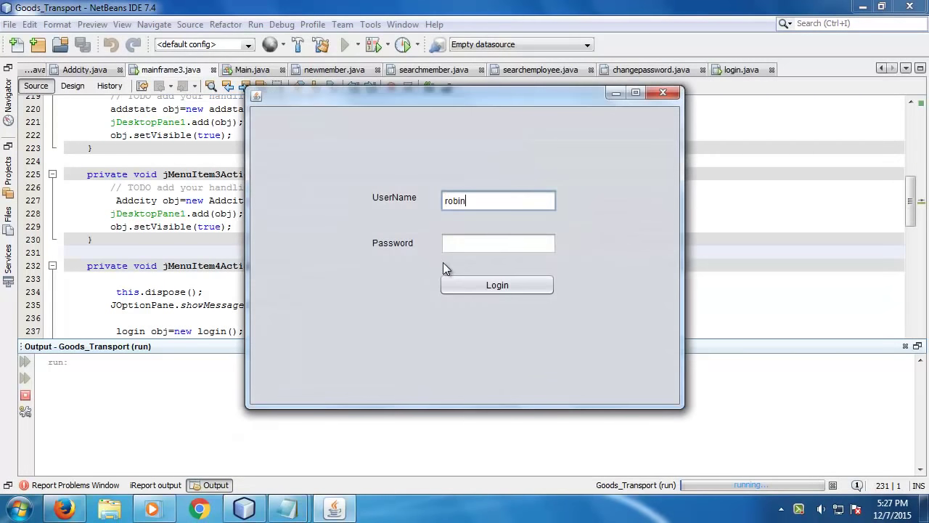
{"action": "key", "text": "Tab"}
{"action": "type", "text": "***"}
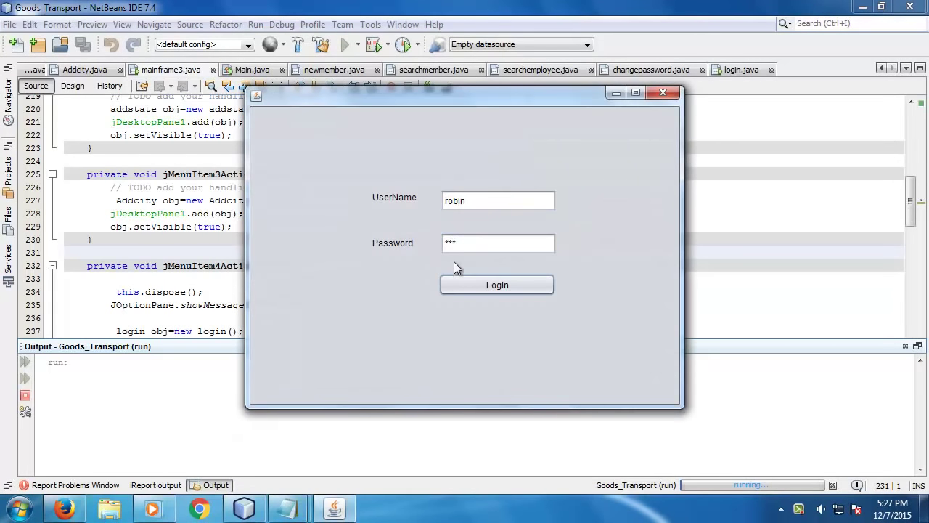
{"action": "left_click", "coordinate": [470, 283]}
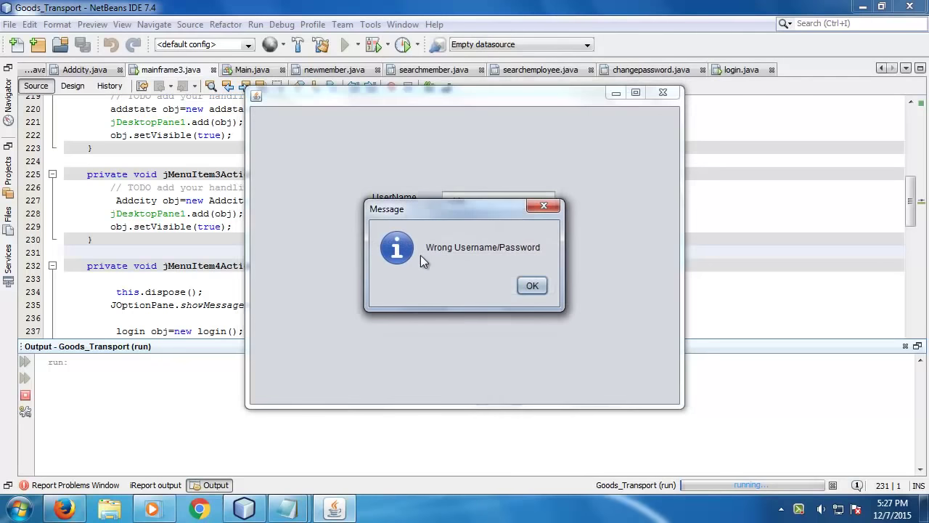
{"action": "left_click", "coordinate": [522, 291]}
{"action": "left_click", "coordinate": [481, 241]}
{"action": "type", "text": "****"}
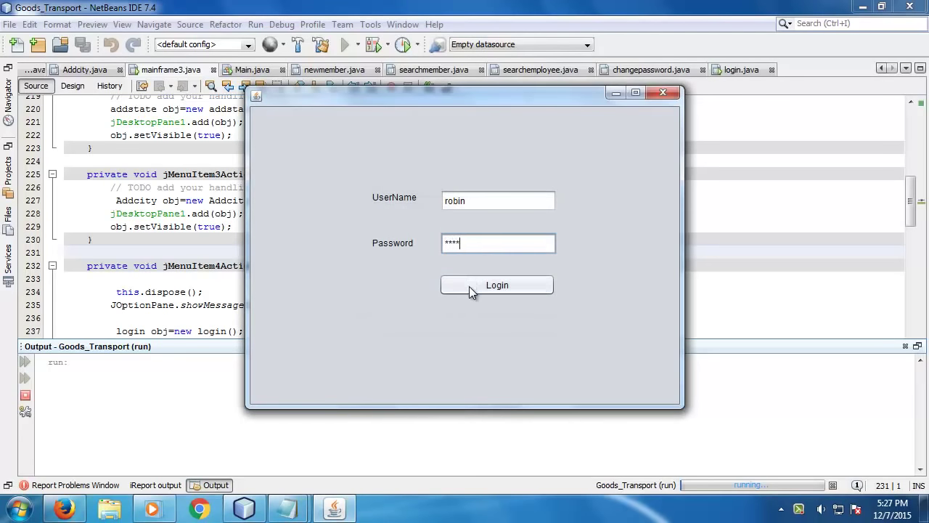
{"action": "left_click", "coordinate": [469, 286]}
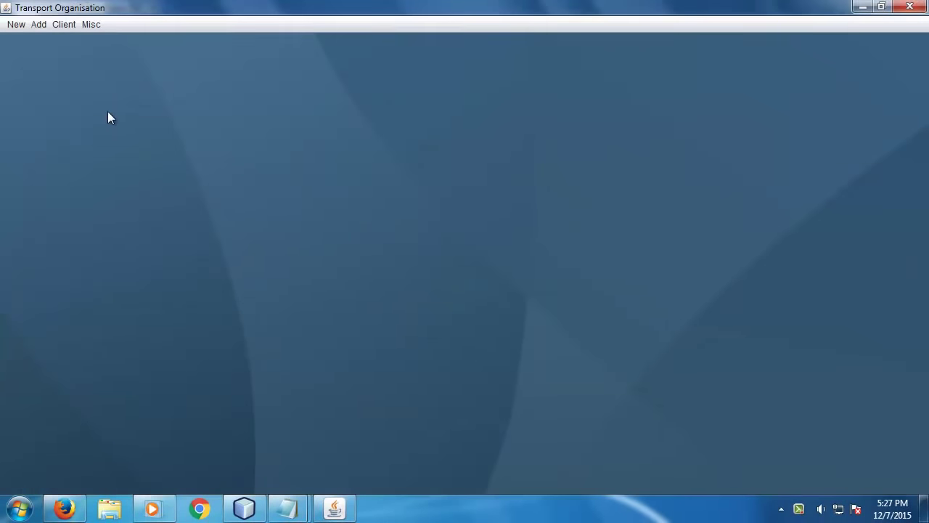
{"action": "left_click", "coordinate": [95, 26]}
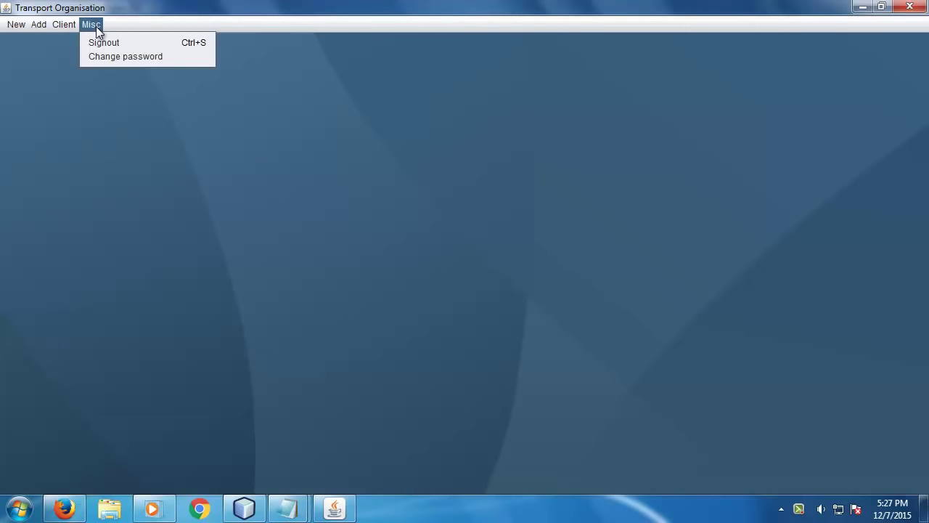